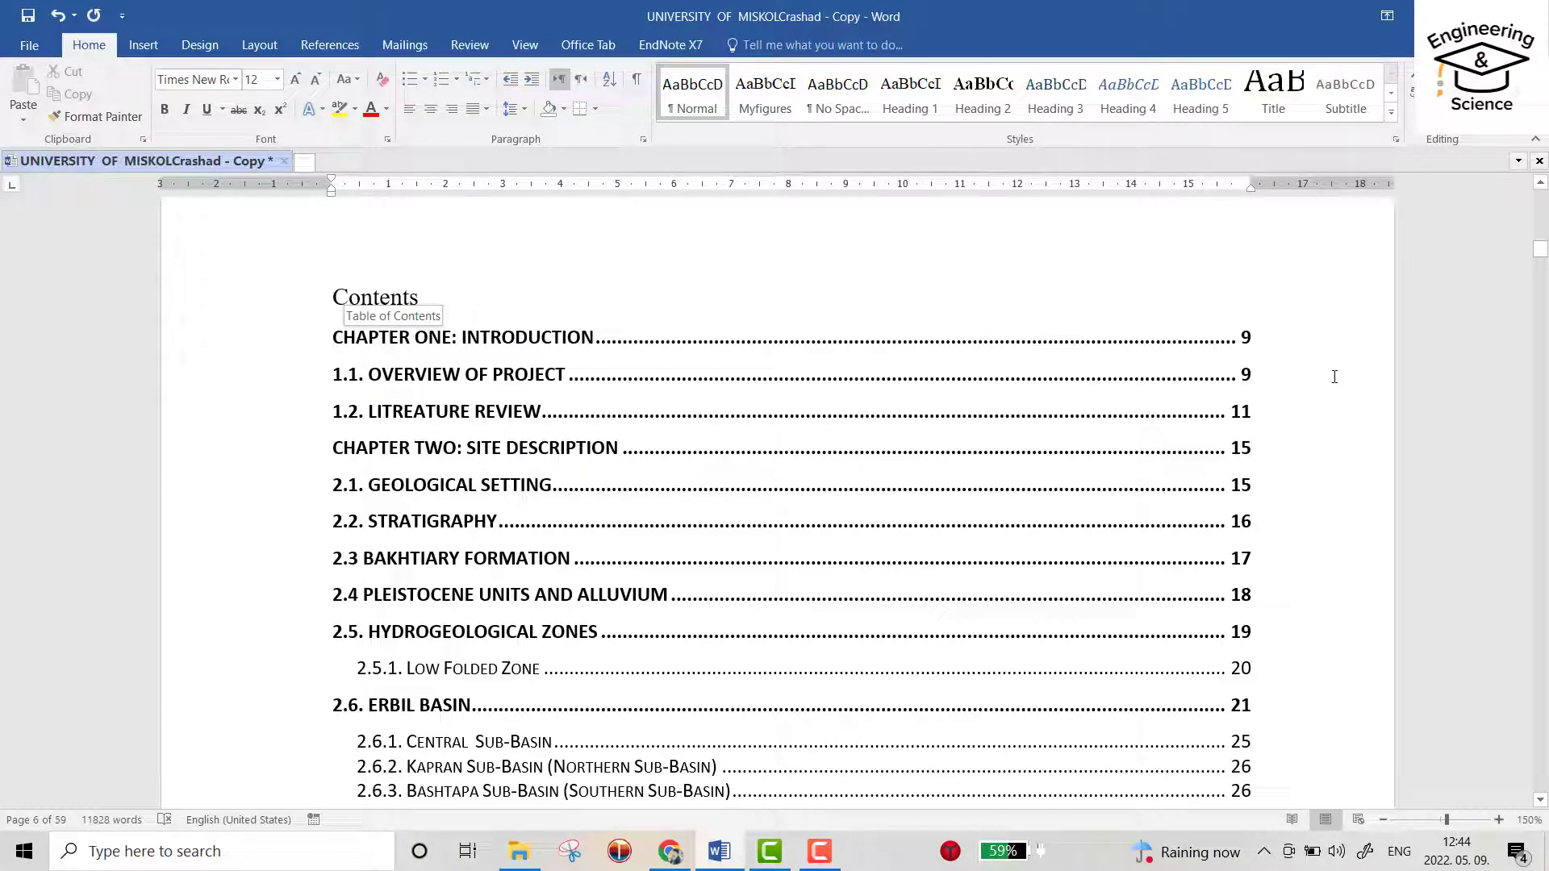
Remove the thesis's old table of contents with Remove Table of Contents and clear its page.
{"action": "left_click", "coordinate": [1334, 376]}
{"action": "scroll", "coordinate": [909, 553], "scroll_direction": "down", "scroll_amount": 1}
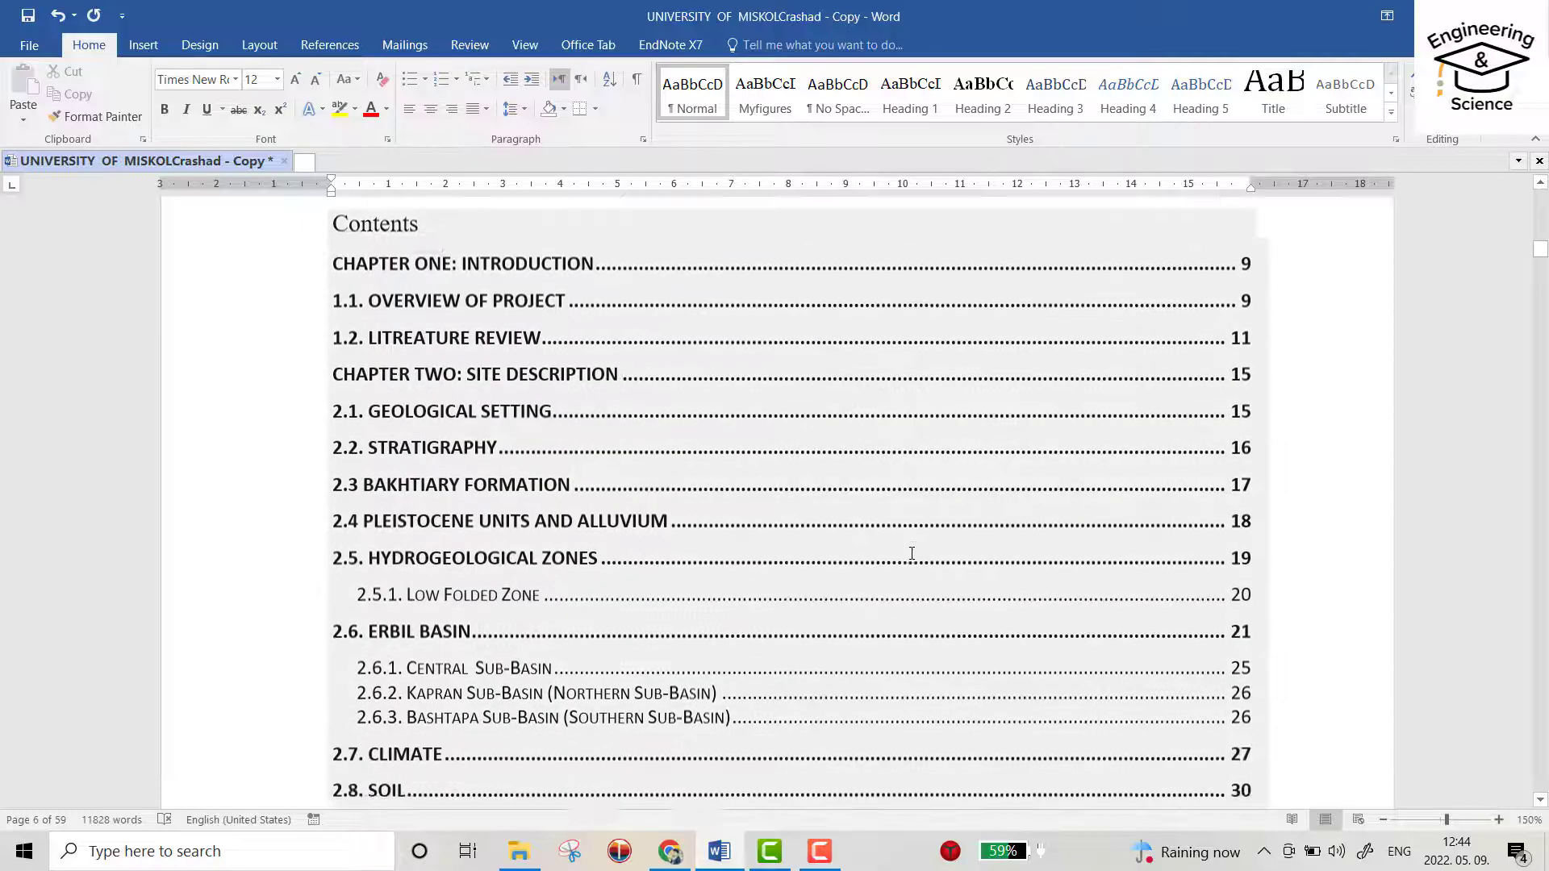
{"action": "scroll", "coordinate": [909, 554], "scroll_direction": "down", "scroll_amount": 5}
{"action": "scroll", "coordinate": [912, 554], "scroll_direction": "down", "scroll_amount": 5}
{"action": "scroll", "coordinate": [912, 554], "scroll_direction": "down", "scroll_amount": 3}
{"action": "scroll", "coordinate": [911, 553], "scroll_direction": "down", "scroll_amount": 5}
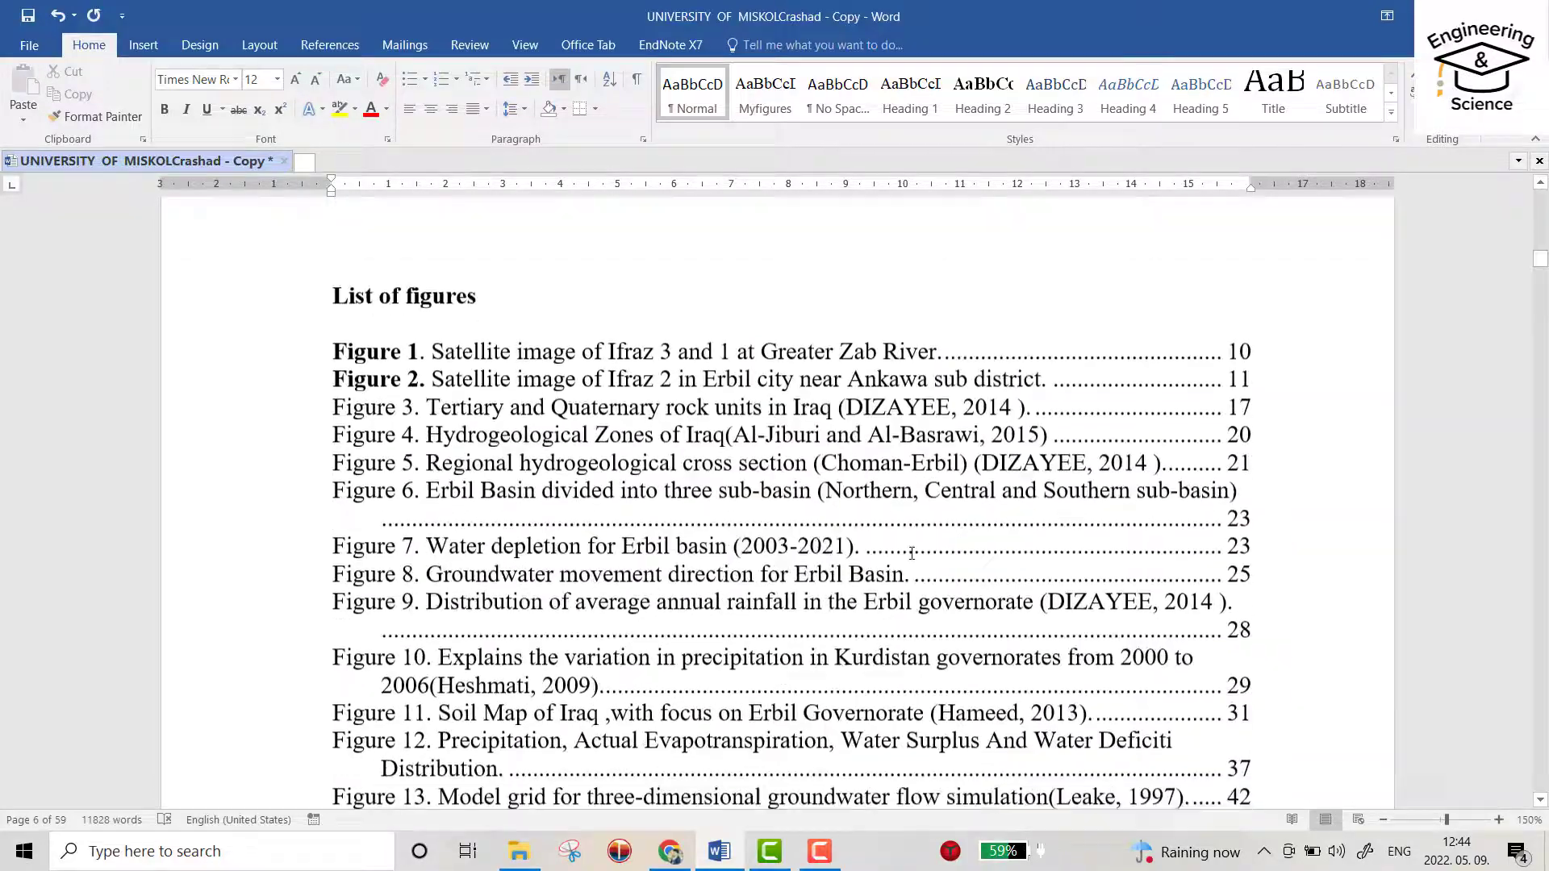
{"action": "scroll", "coordinate": [911, 555], "scroll_direction": "down", "scroll_amount": 3}
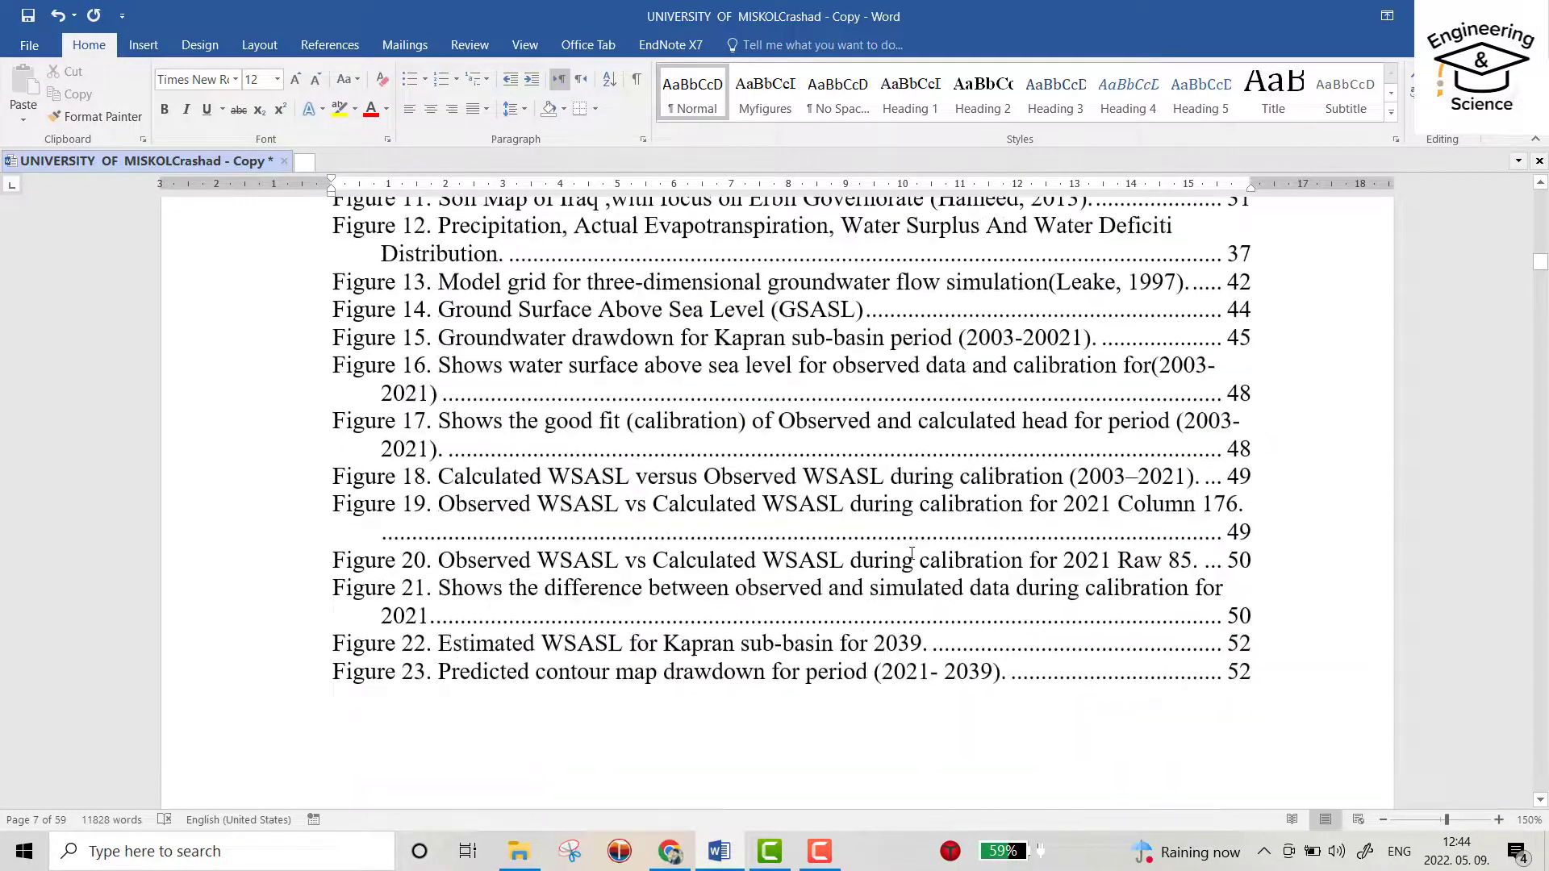
{"action": "scroll", "coordinate": [911, 555], "scroll_direction": "up", "scroll_amount": 3}
{"action": "scroll", "coordinate": [911, 555], "scroll_direction": "up", "scroll_amount": 3}
{"action": "scroll", "coordinate": [845, 562], "scroll_direction": "up", "scroll_amount": 2}
{"action": "scroll", "coordinate": [666, 561], "scroll_direction": "up", "scroll_amount": 1}
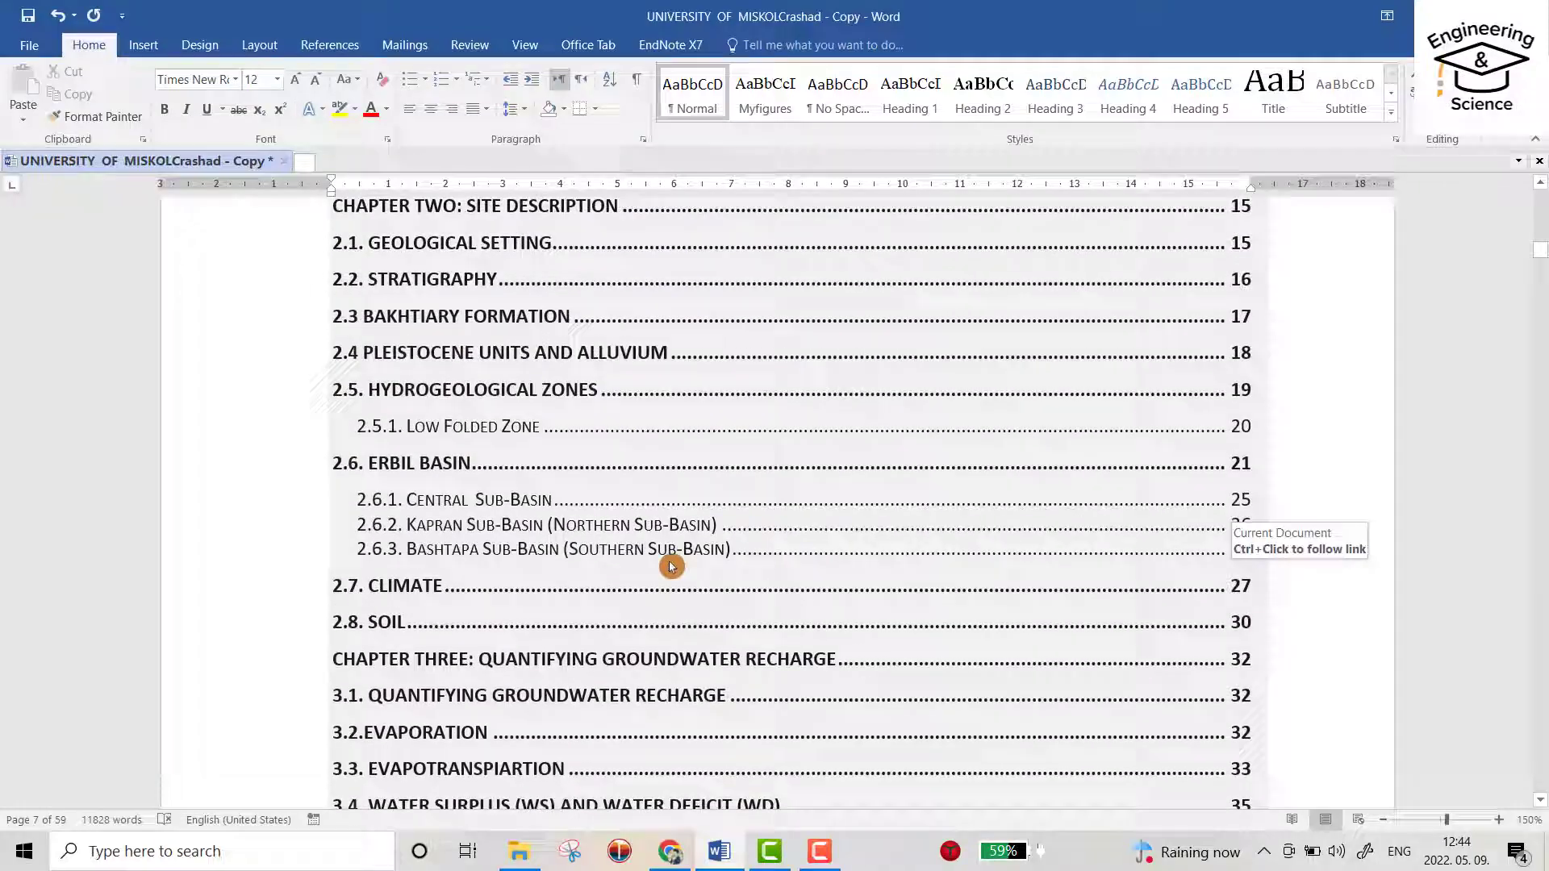
{"action": "scroll", "coordinate": [643, 563], "scroll_direction": "up", "scroll_amount": 1}
{"action": "scroll", "coordinate": [643, 561], "scroll_direction": "up", "scroll_amount": 2}
{"action": "scroll", "coordinate": [644, 550], "scroll_direction": "up", "scroll_amount": 1}
{"action": "scroll", "coordinate": [644, 550], "scroll_direction": "down", "scroll_amount": 2}
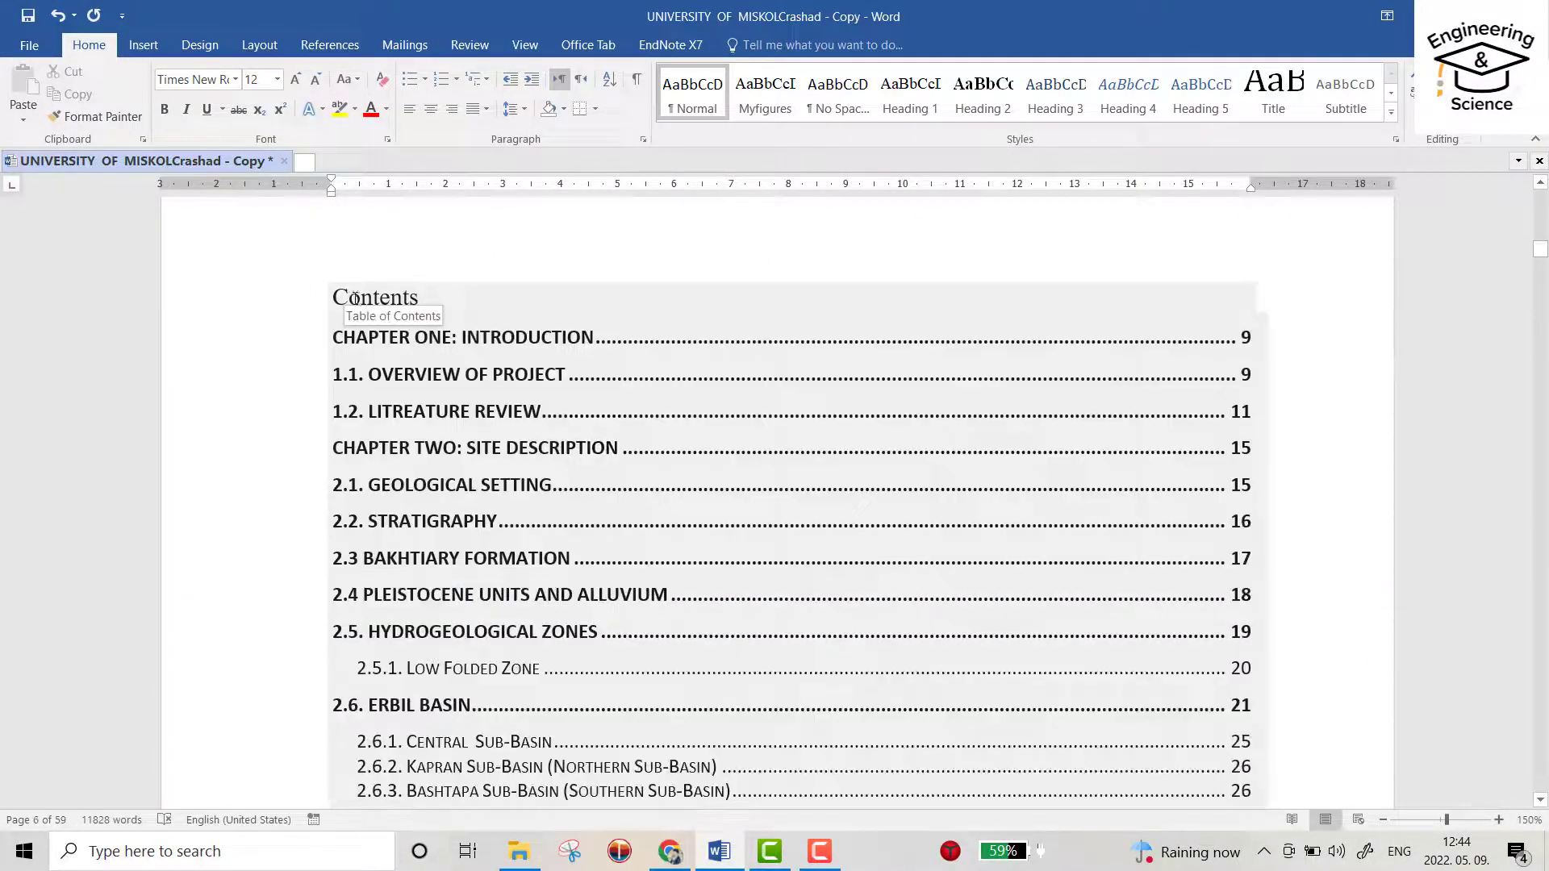
{"action": "scroll", "coordinate": [847, 484], "scroll_direction": "down", "scroll_amount": 1}
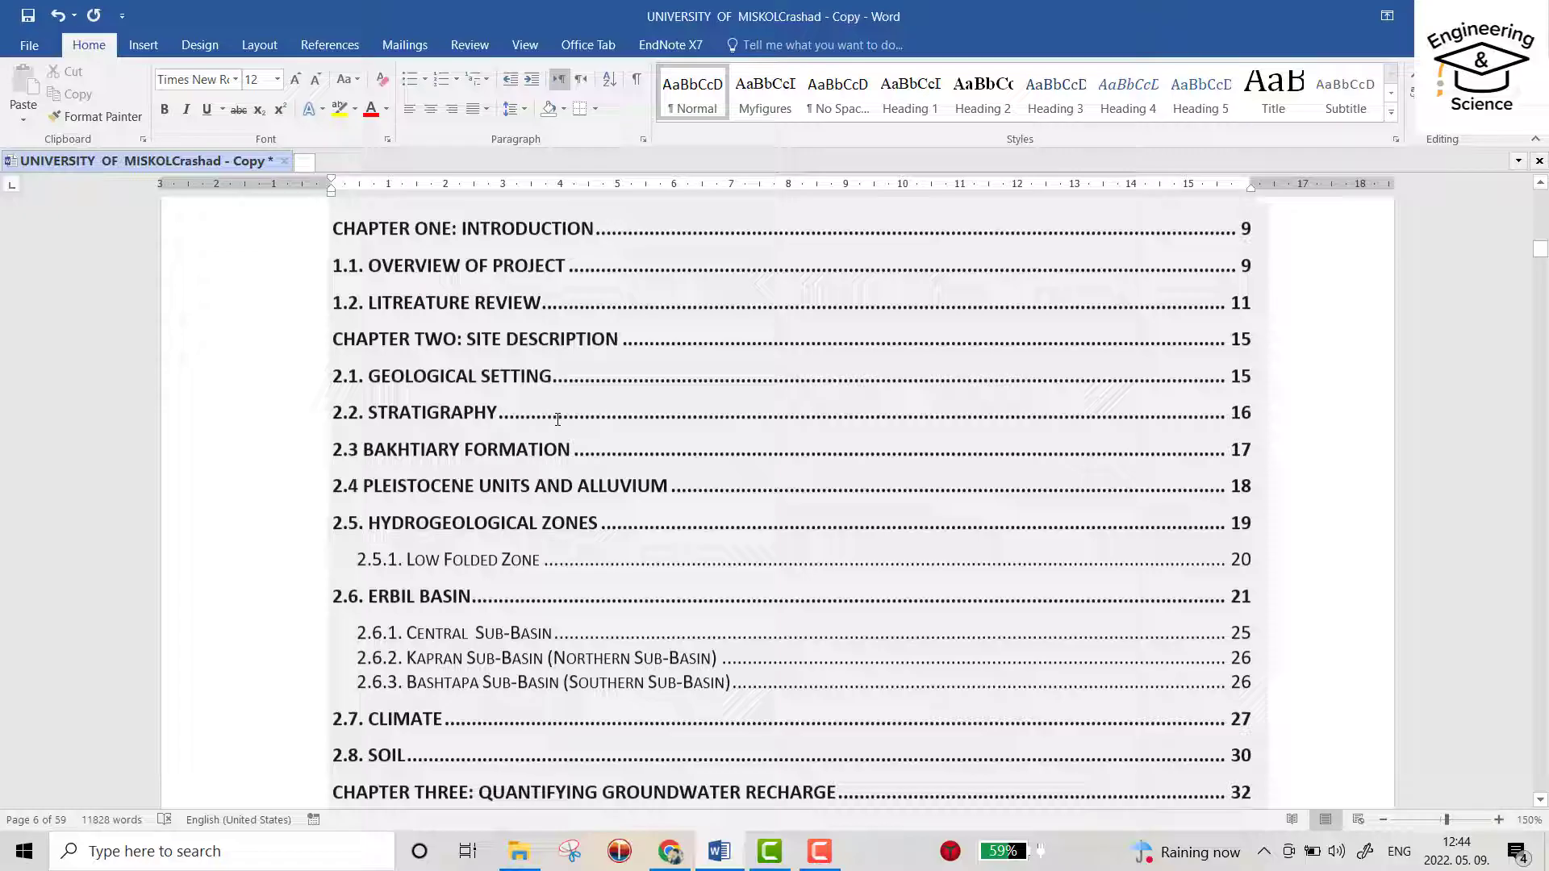
{"action": "scroll", "coordinate": [366, 510], "scroll_direction": "down", "scroll_amount": 5}
{"action": "scroll", "coordinate": [366, 509], "scroll_direction": "up", "scroll_amount": 8}
{"action": "left_click", "coordinate": [347, 540]}
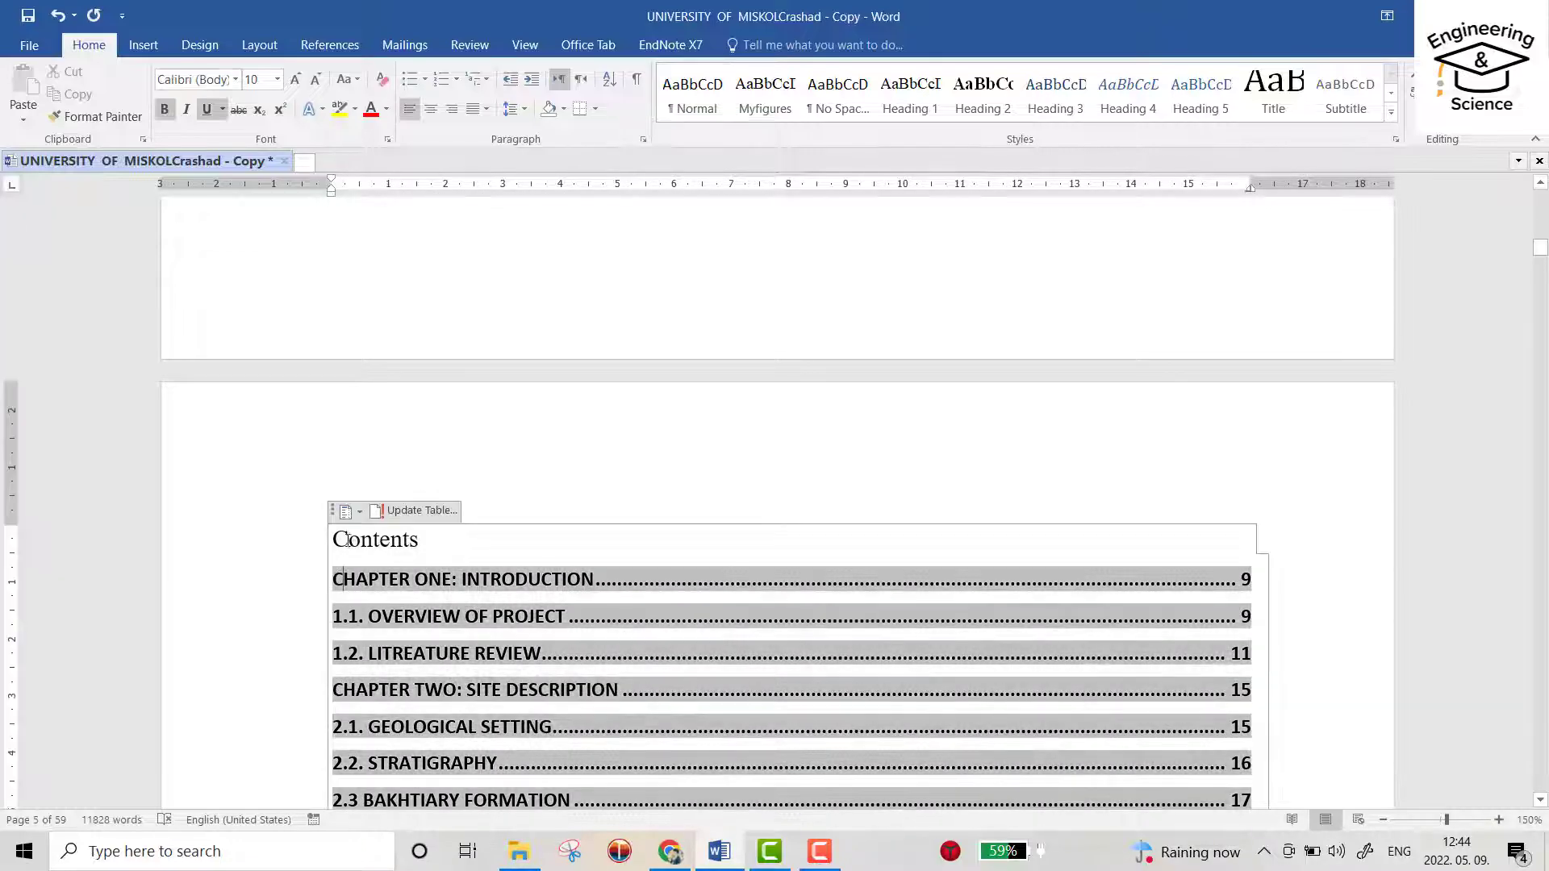
{"action": "left_click", "coordinate": [360, 511]}
{"action": "left_click", "coordinate": [365, 516]}
{"action": "left_click", "coordinate": [365, 510]}
{"action": "key", "text": "Delete"}
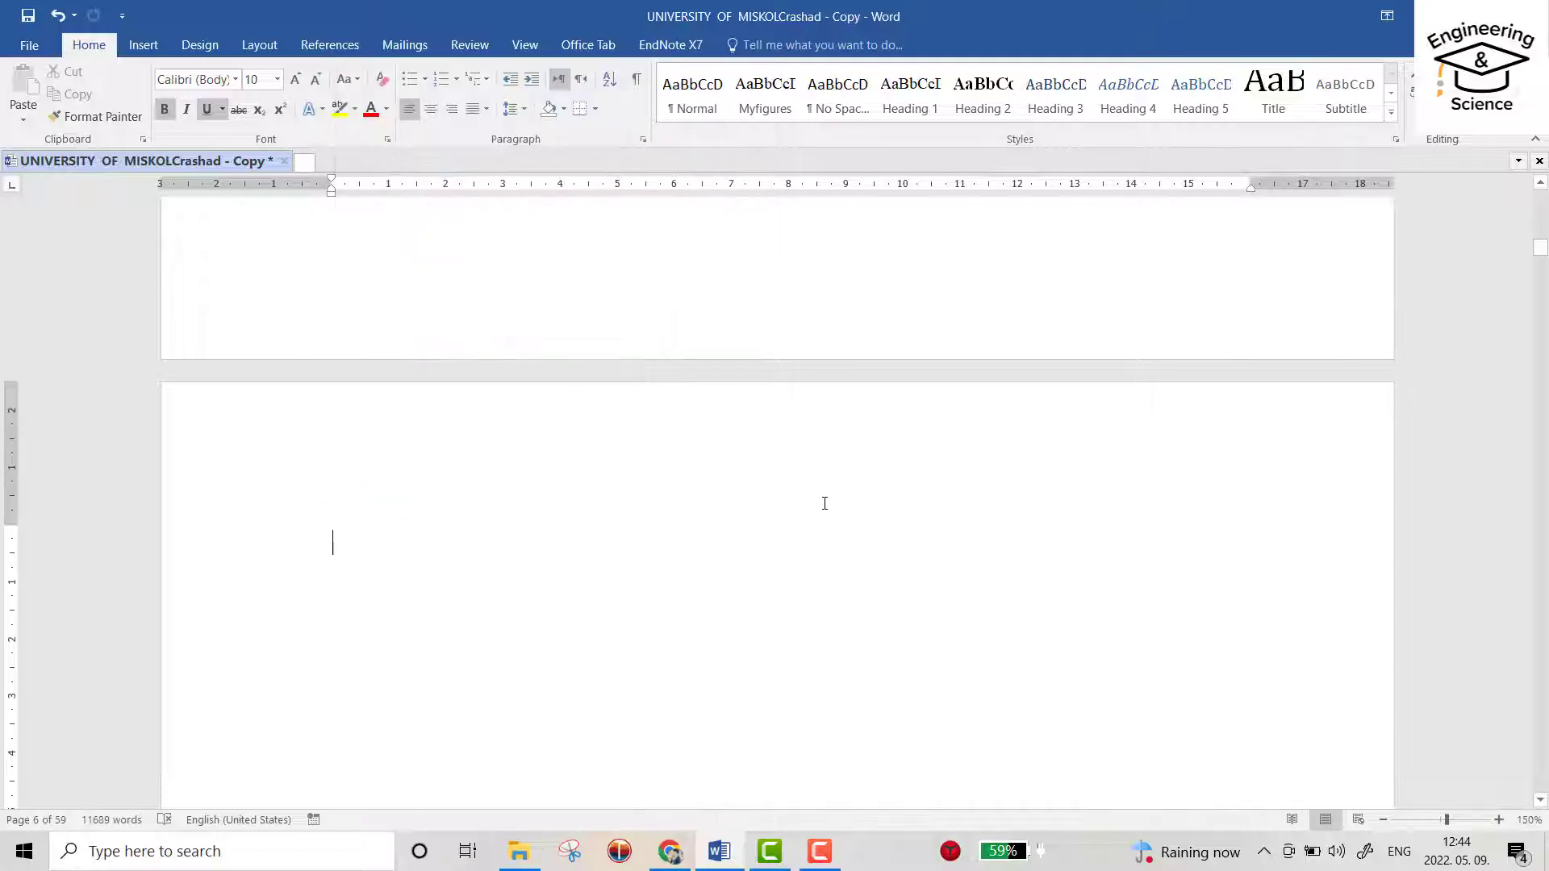
{"action": "scroll", "coordinate": [826, 503], "scroll_direction": "down", "scroll_amount": 10}
{"action": "scroll", "coordinate": [799, 677], "scroll_direction": "down", "scroll_amount": 10}
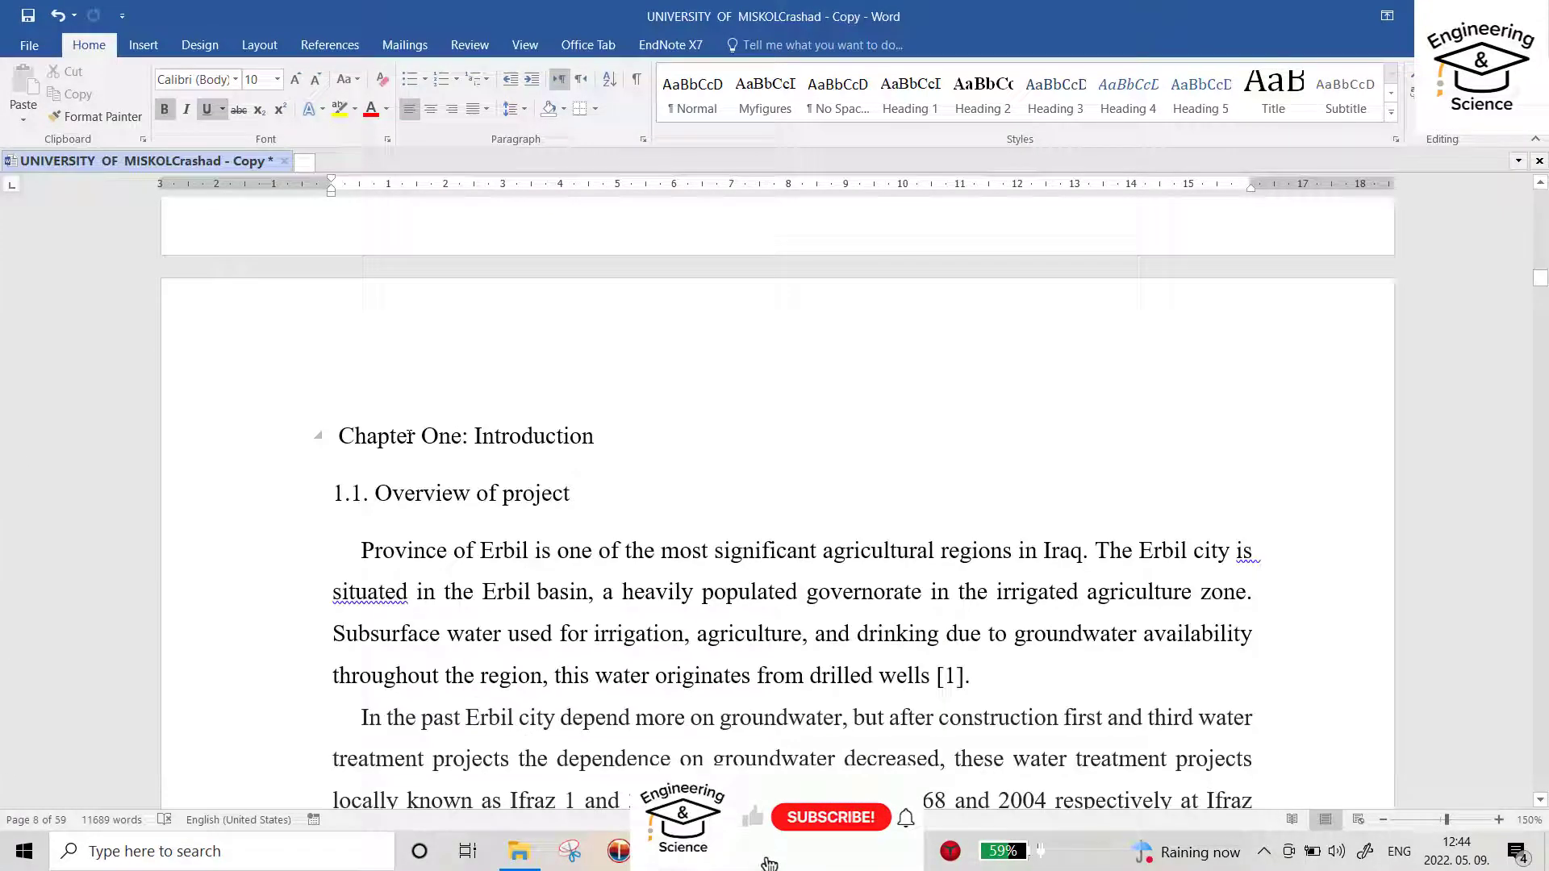
In Modify Style, give Heading 1 font size 13 and Times New Roman (Headings CS).
{"action": "left_click", "coordinate": [916, 110]}
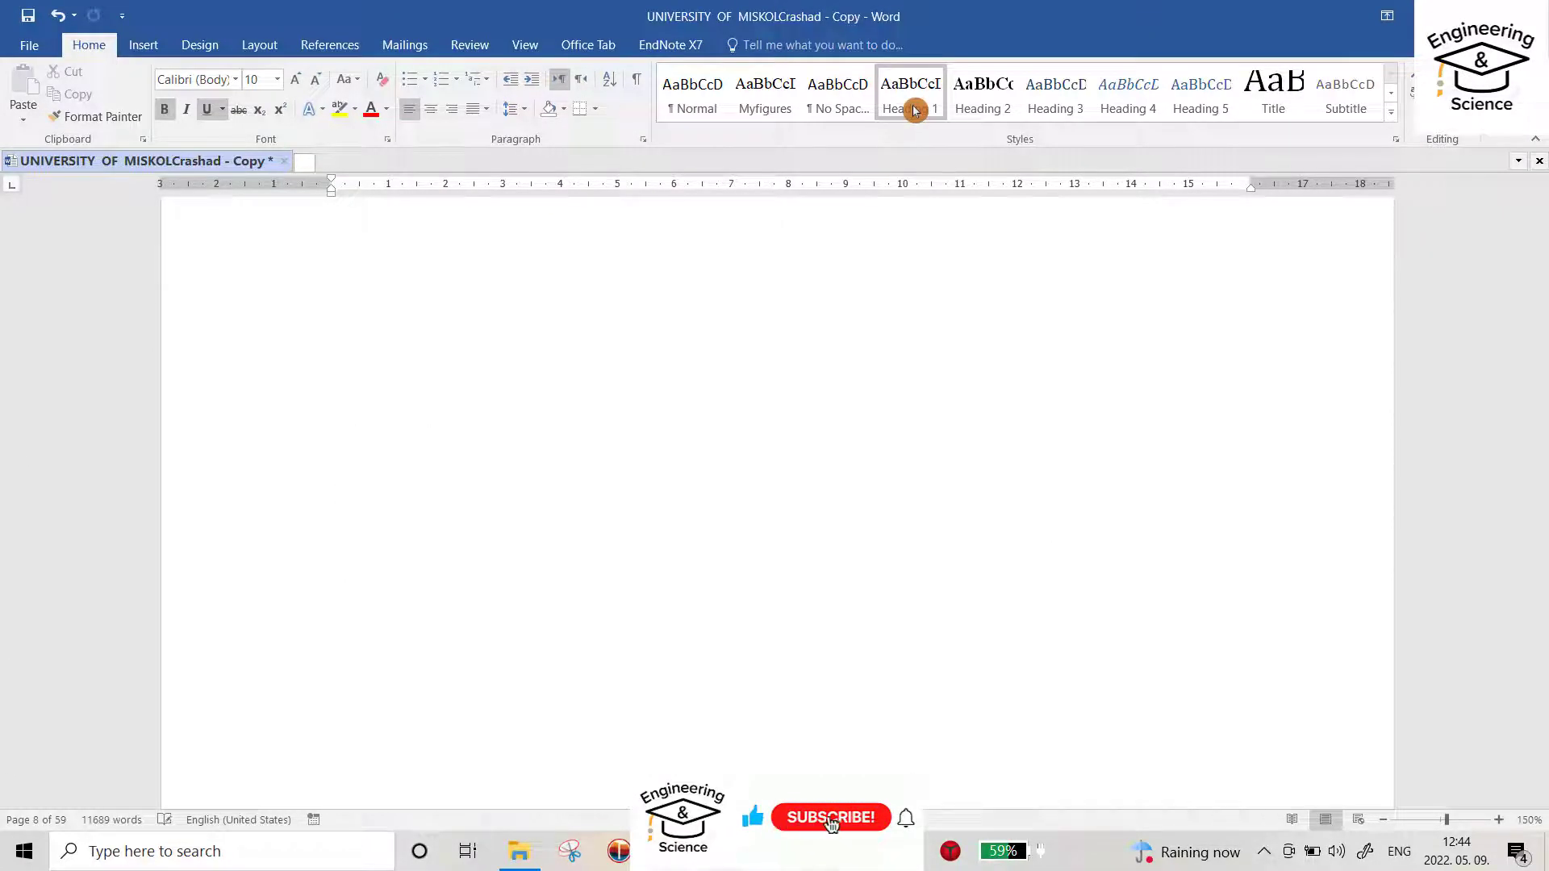
{"action": "right_click", "coordinate": [909, 99]}
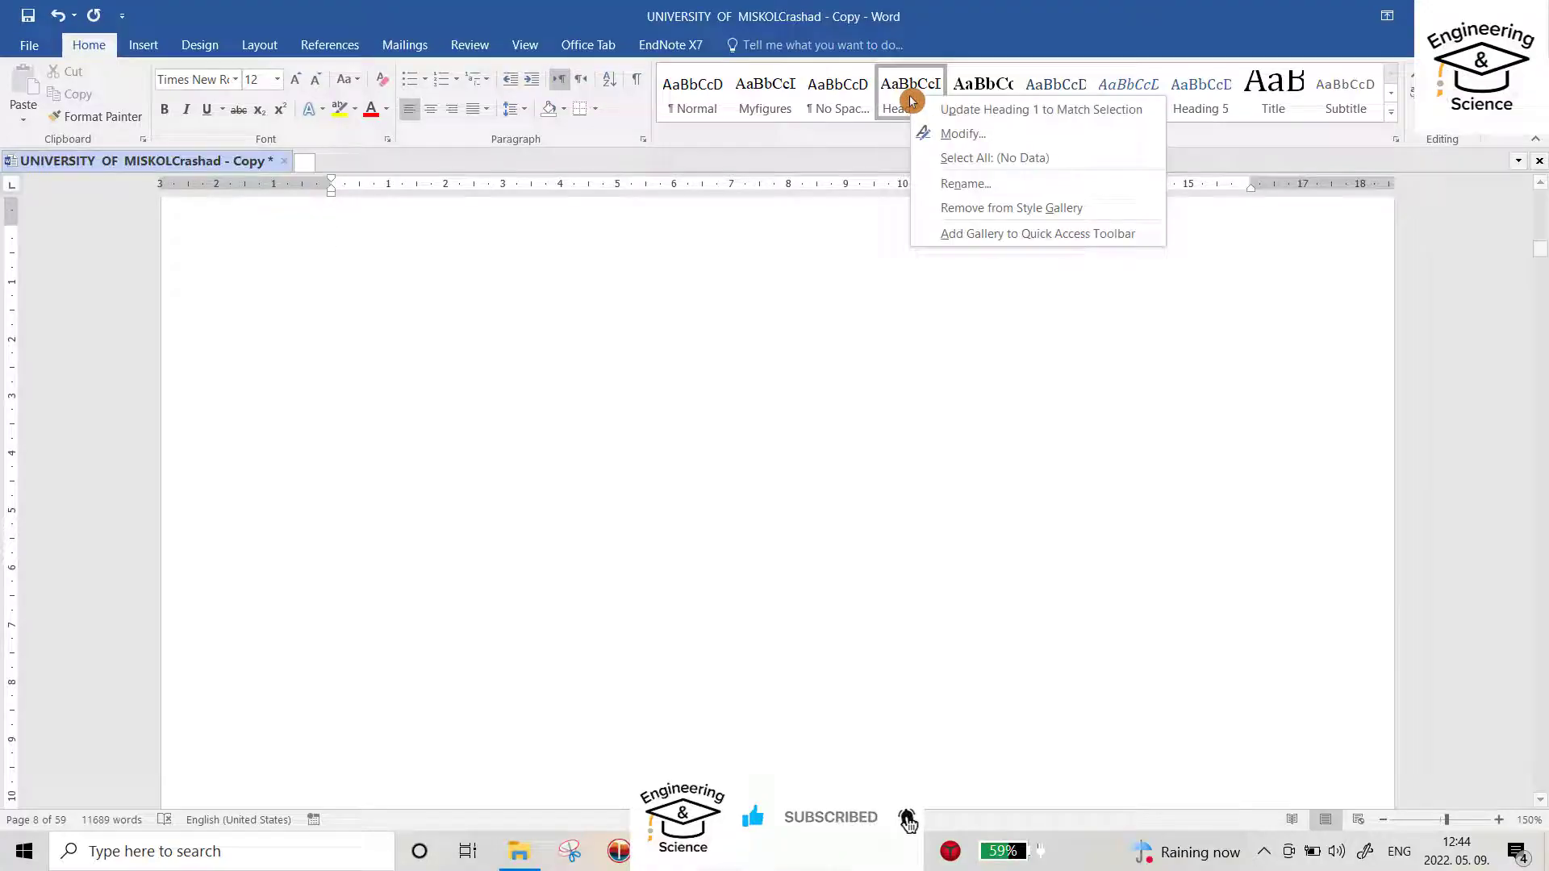
{"action": "left_click", "coordinate": [926, 133]}
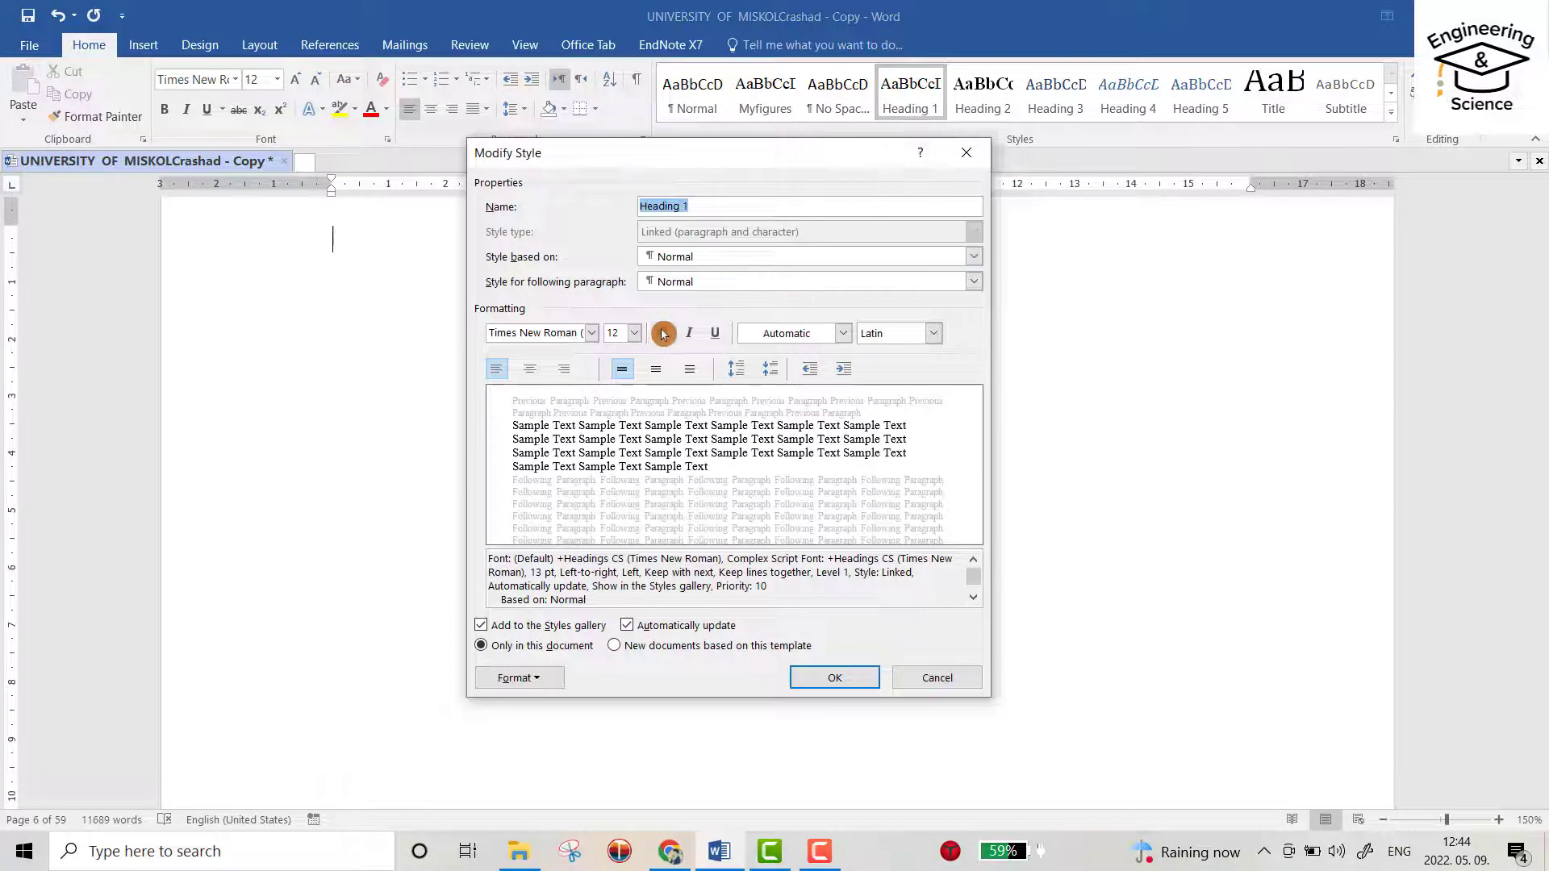
{"action": "left_click", "coordinate": [617, 333]}
{"action": "type", "text": "13"}
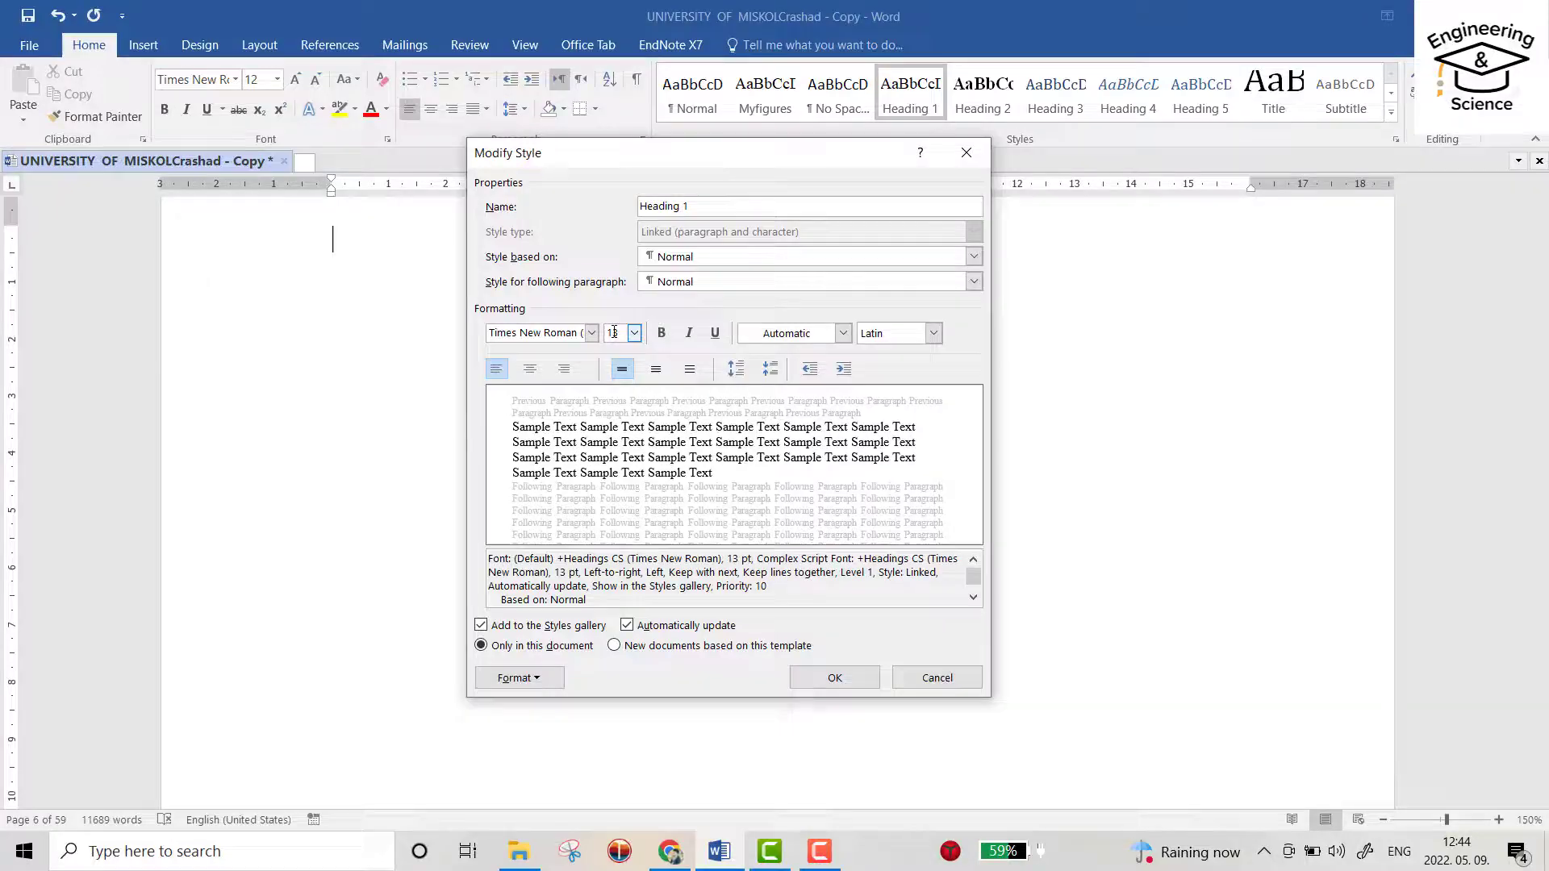
{"action": "left_click", "coordinate": [594, 336]}
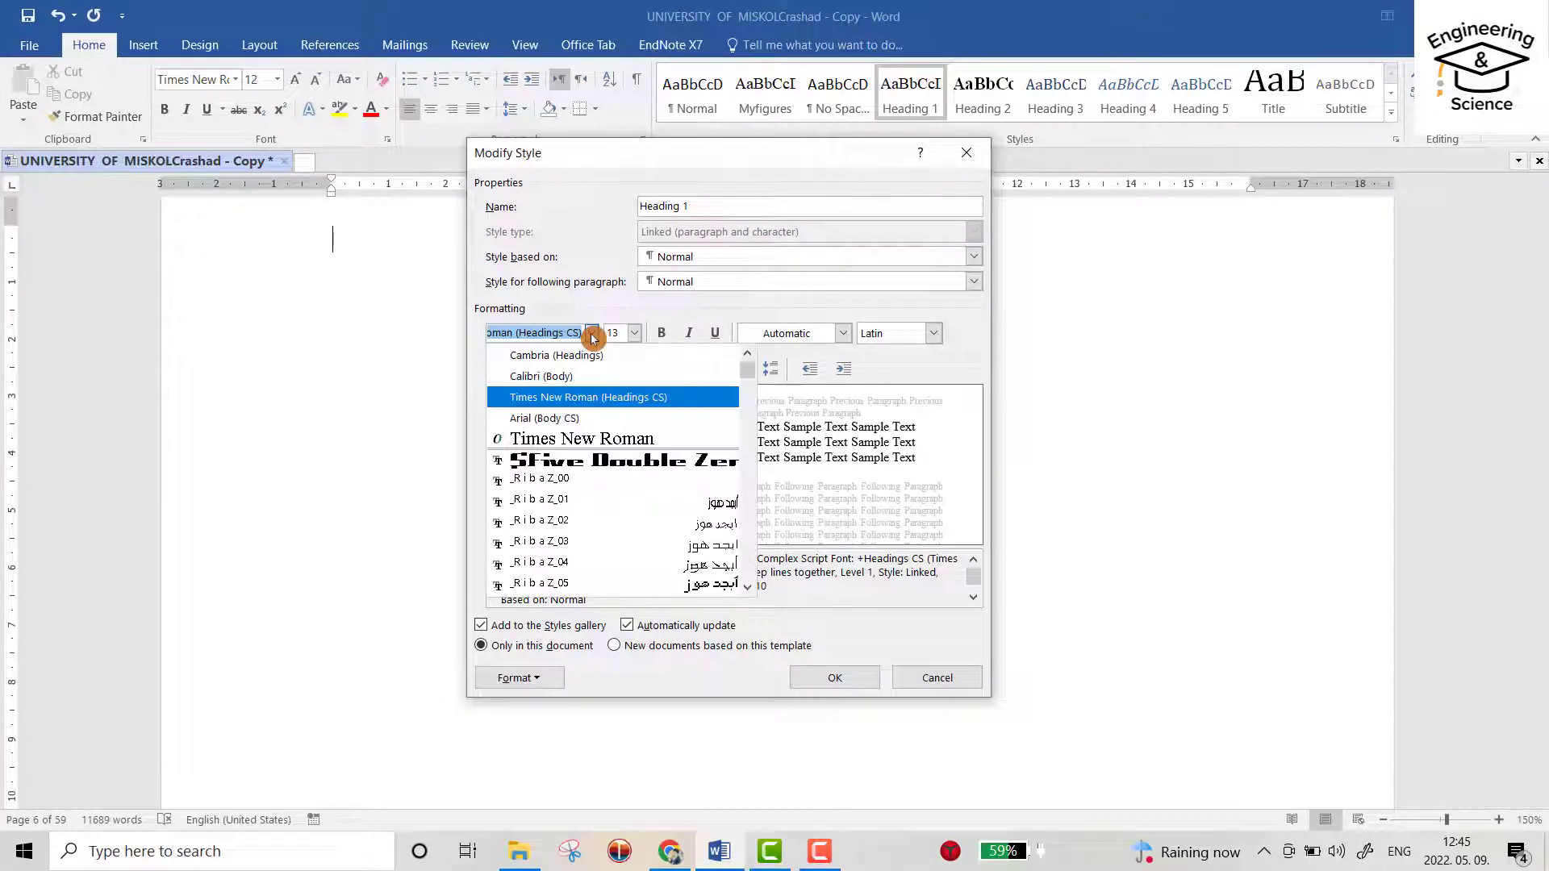
{"action": "left_click", "coordinate": [597, 408]}
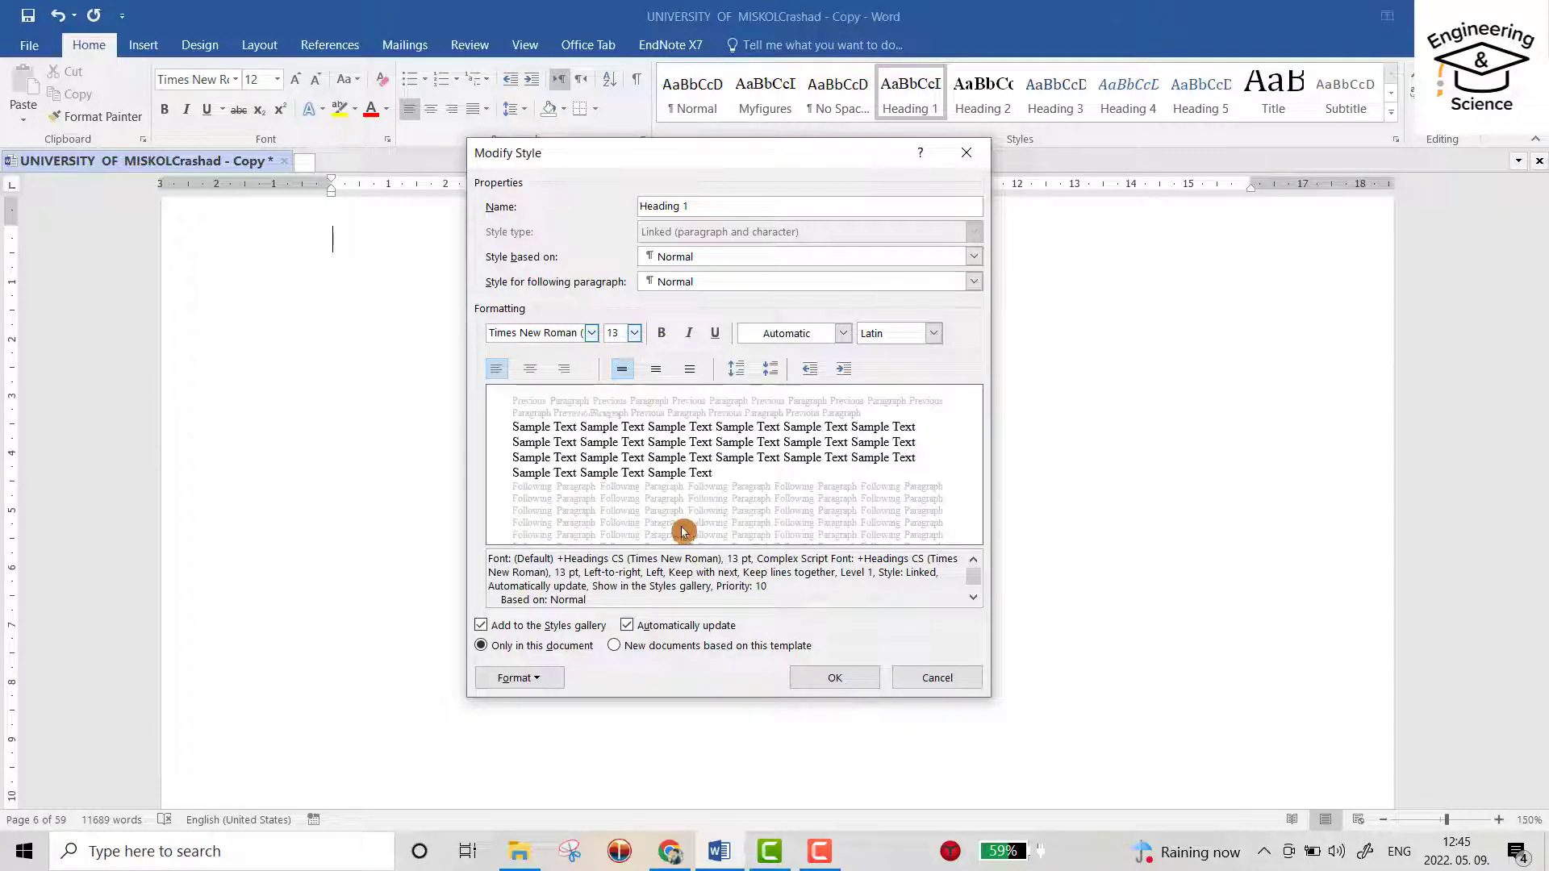
Adjust and confirm Heading 1's settings in the Font dialog.
{"action": "left_click", "coordinate": [546, 688]}
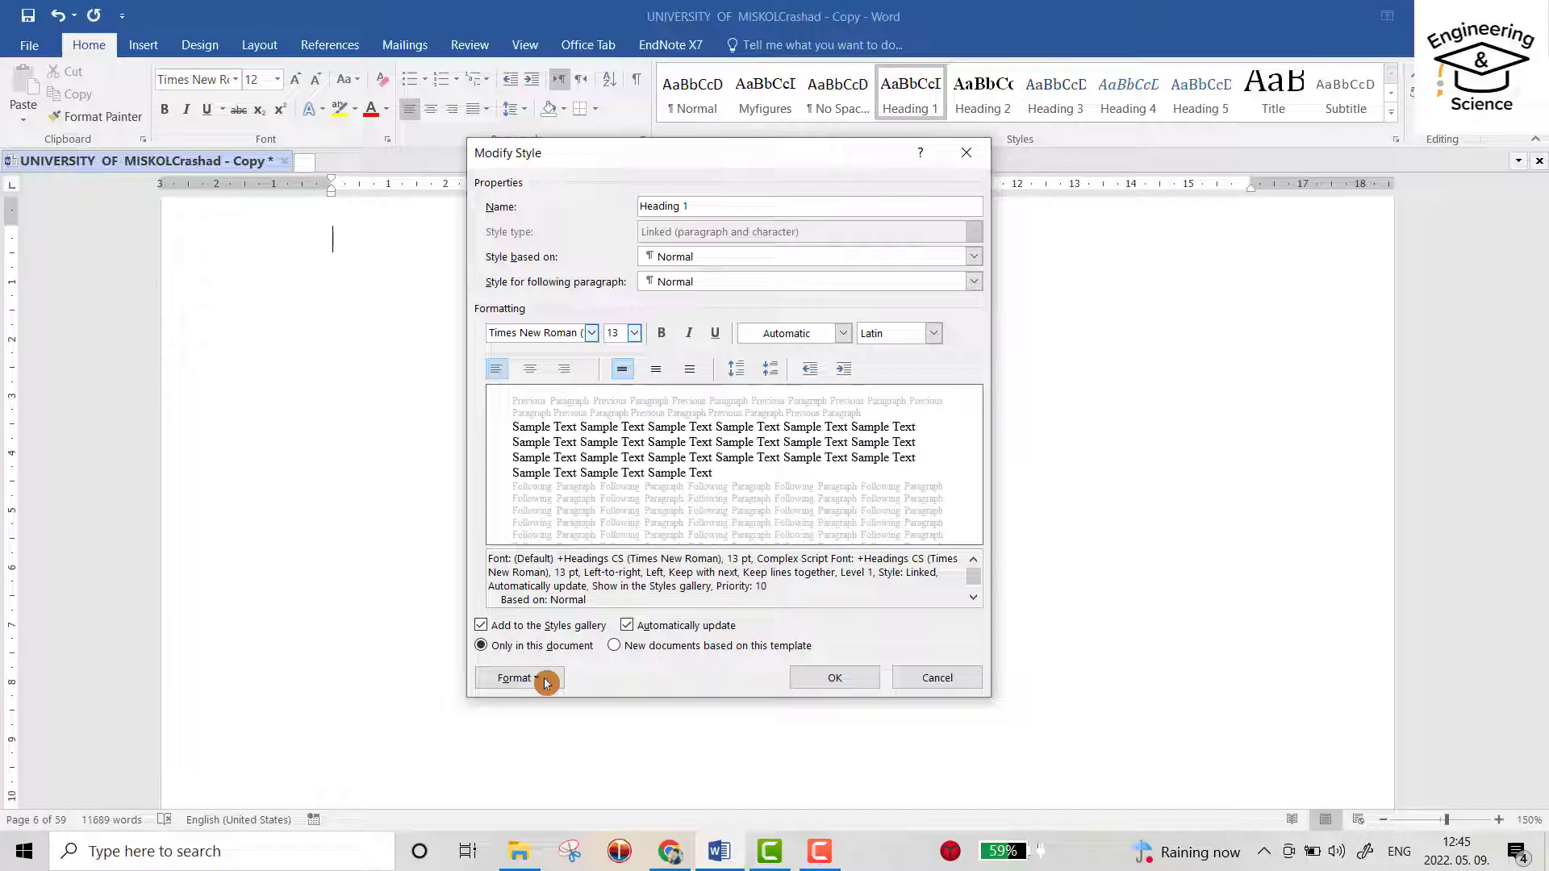
{"action": "left_click", "coordinate": [536, 477]}
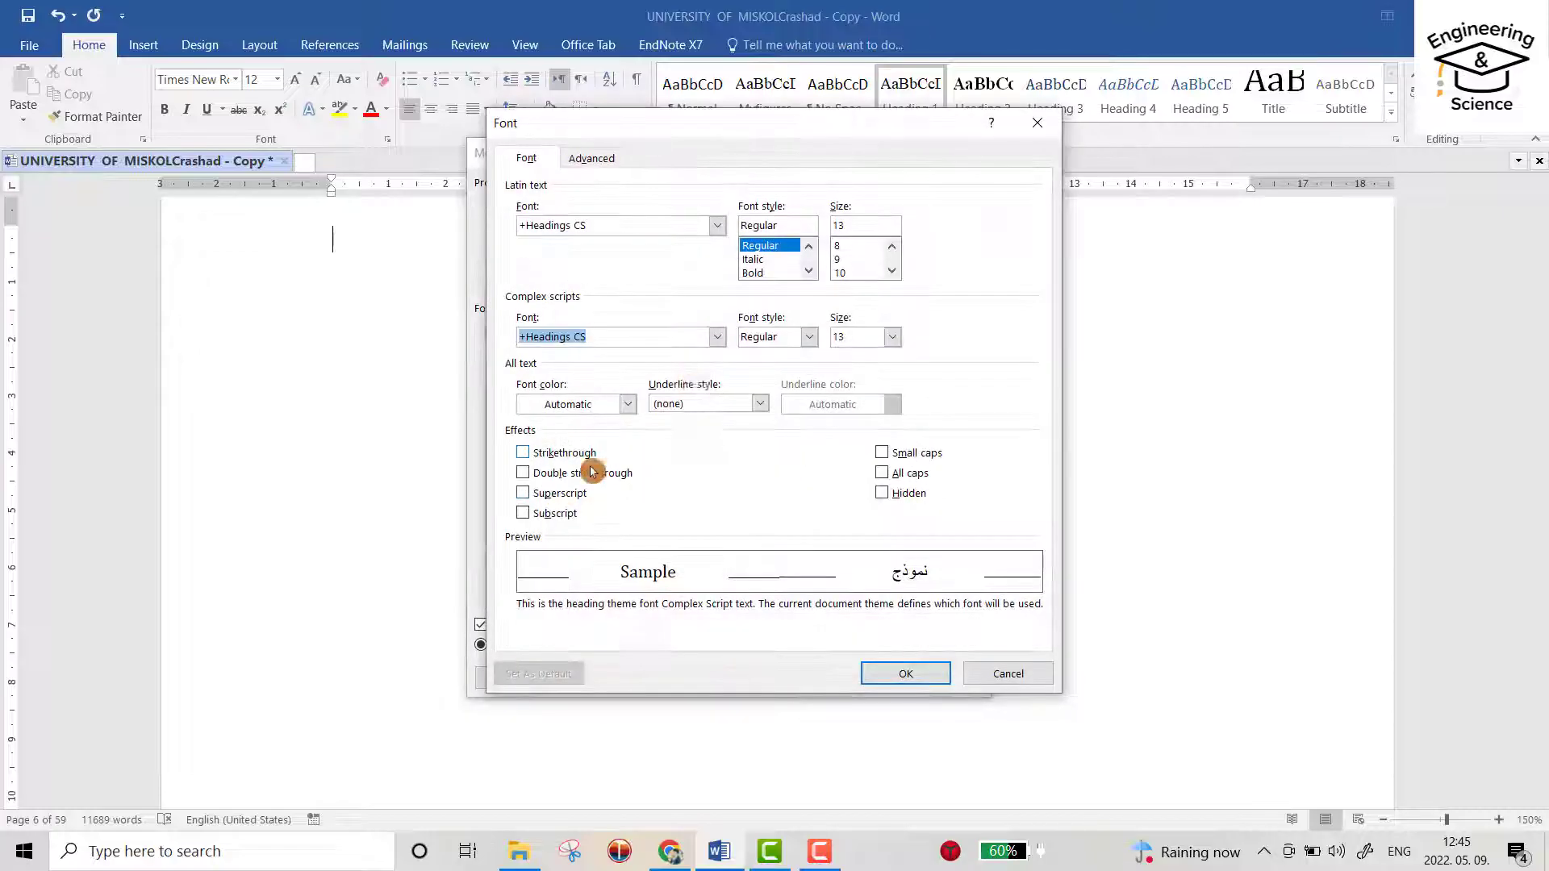
{"action": "left_click", "coordinate": [878, 400]}
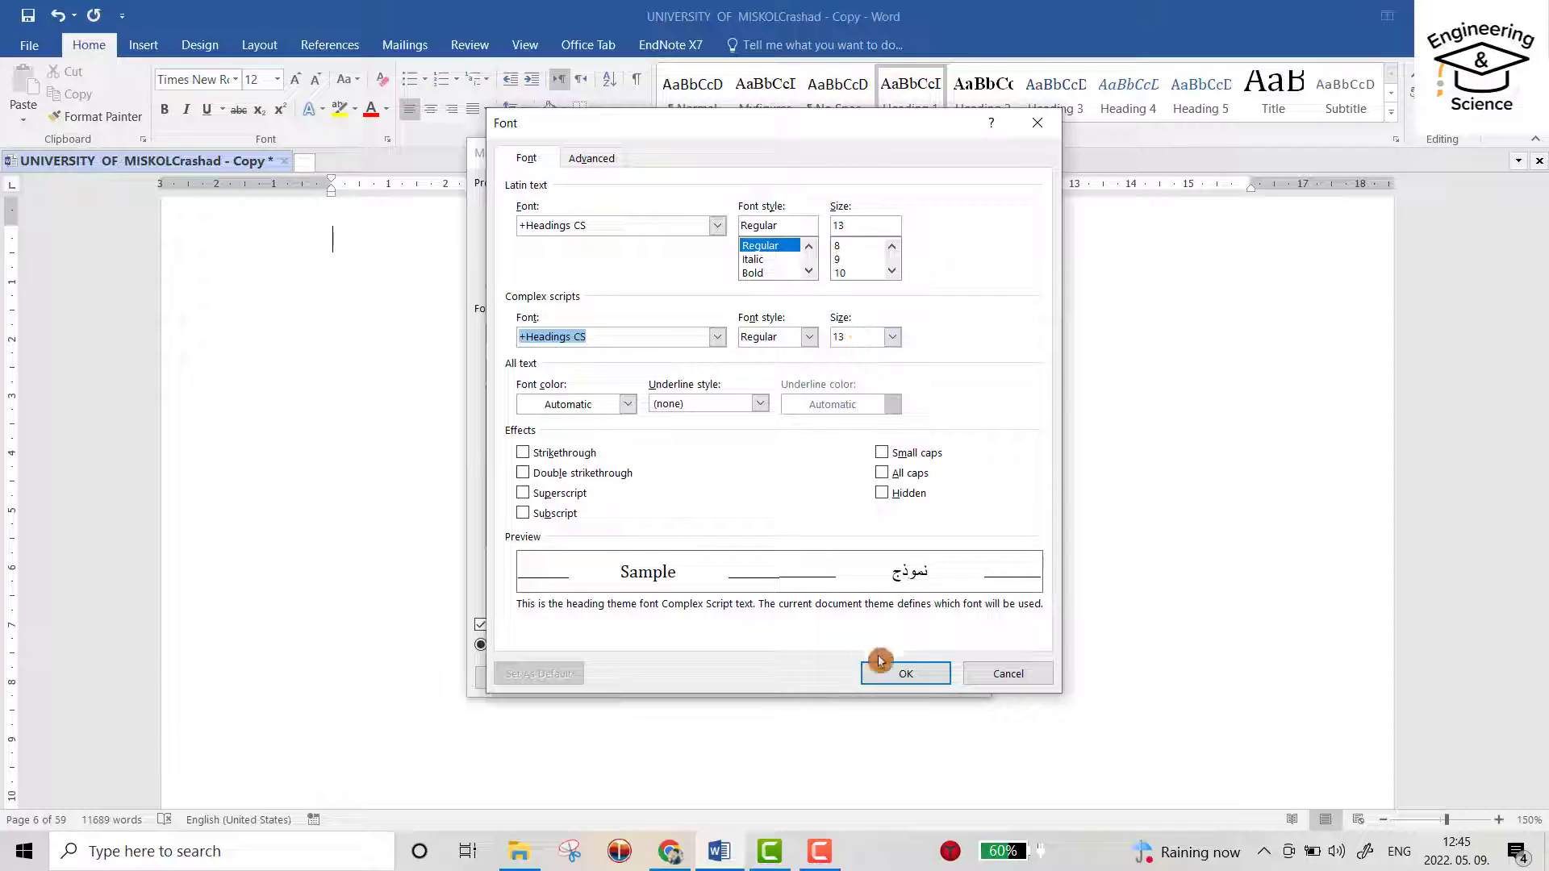
{"action": "left_click", "coordinate": [910, 673]}
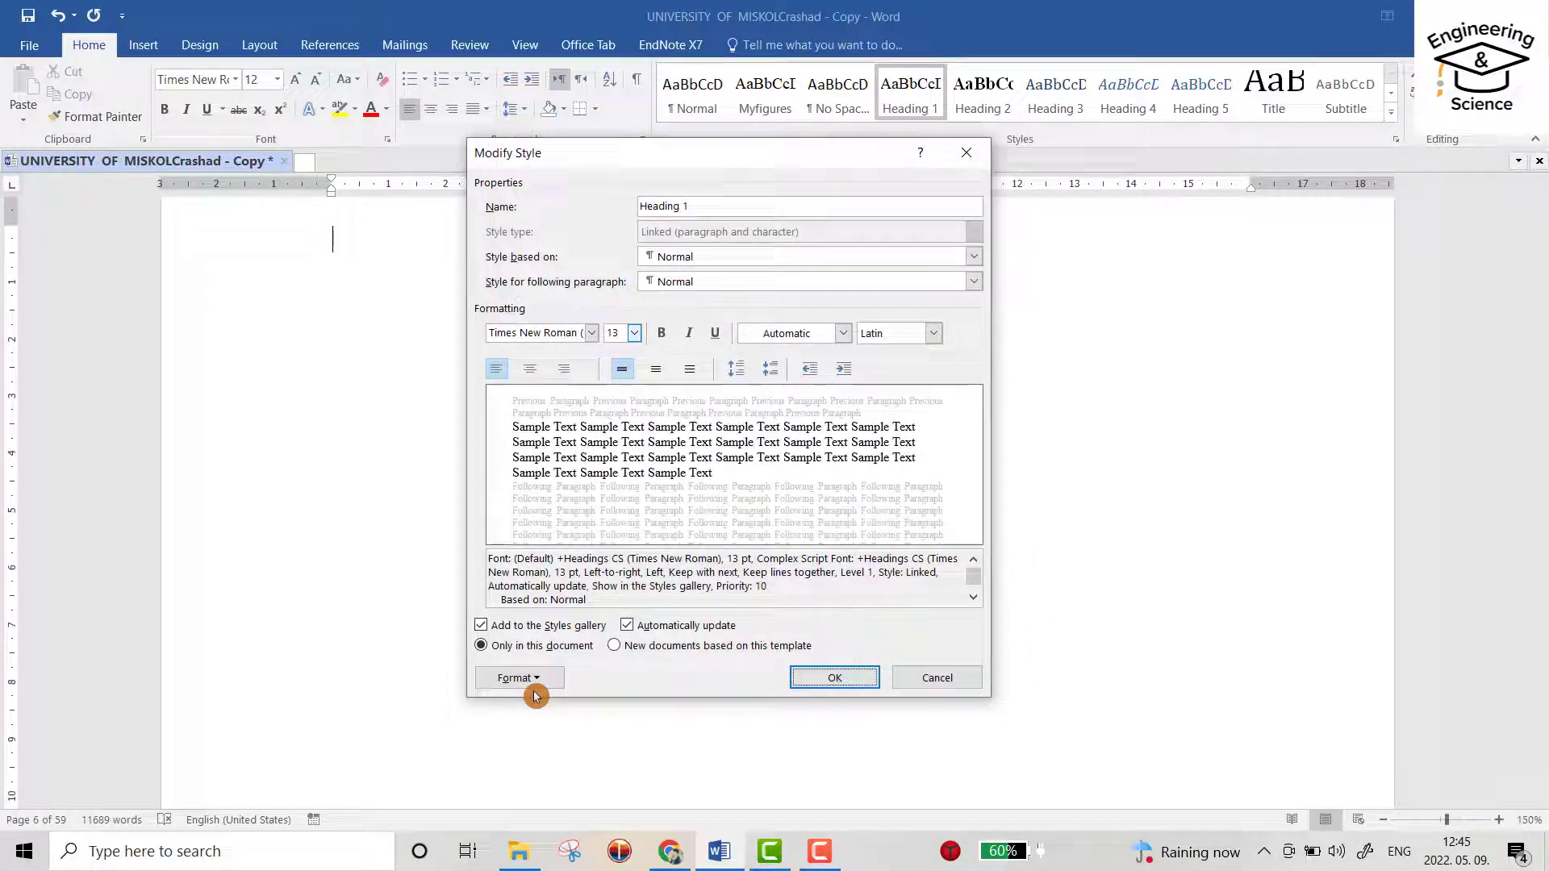
Set and confirm Heading 1's paragraph settings, leaving it left-aligned.
{"action": "left_click", "coordinate": [515, 678]}
{"action": "left_click", "coordinate": [539, 503]}
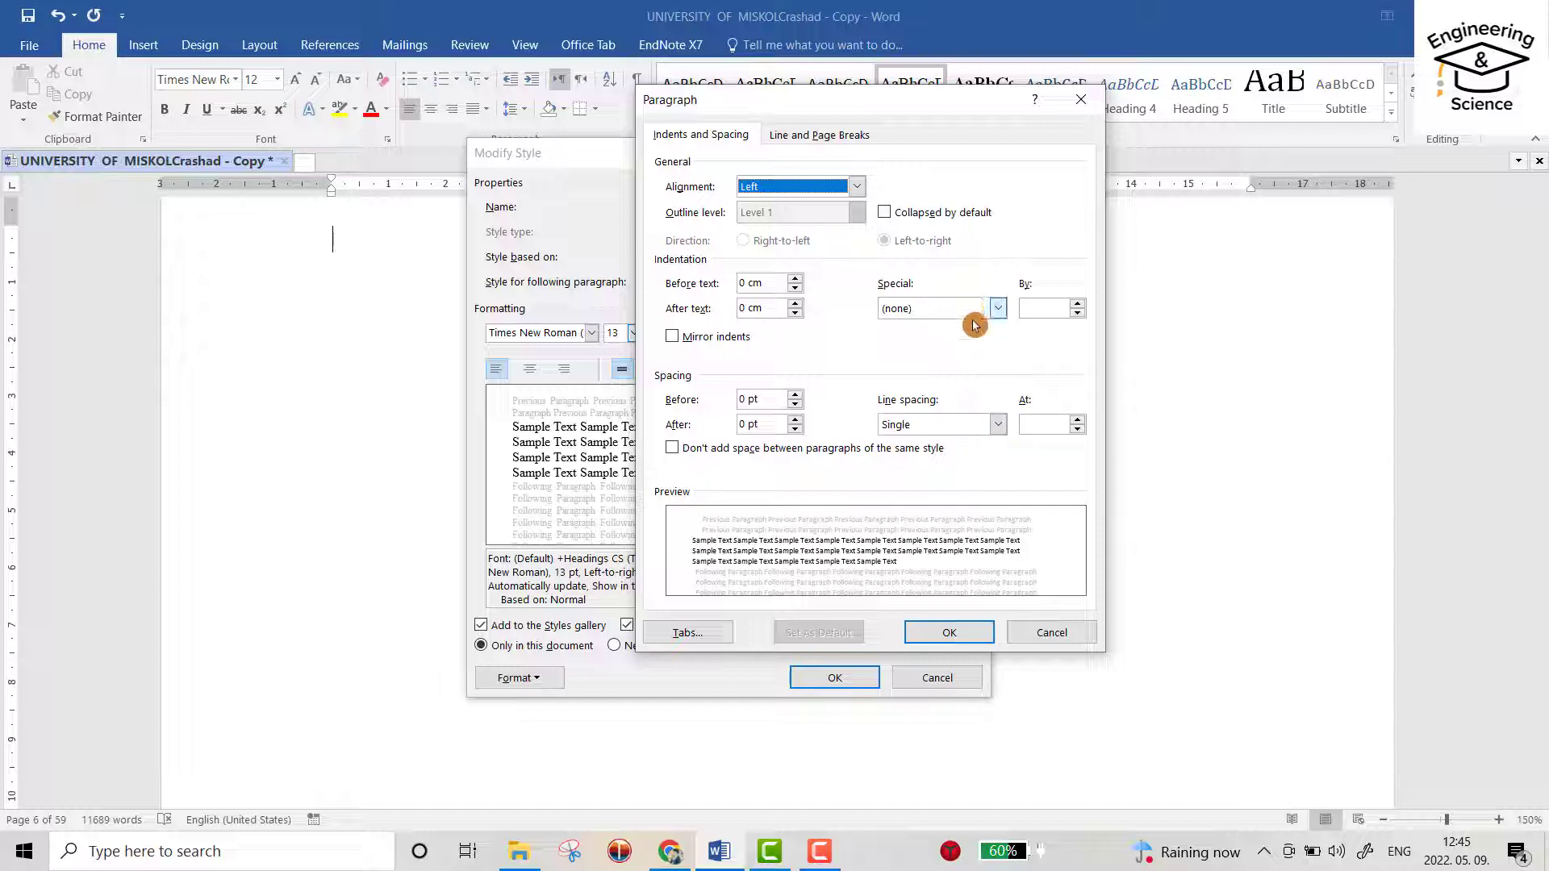
{"action": "left_click", "coordinate": [948, 632]}
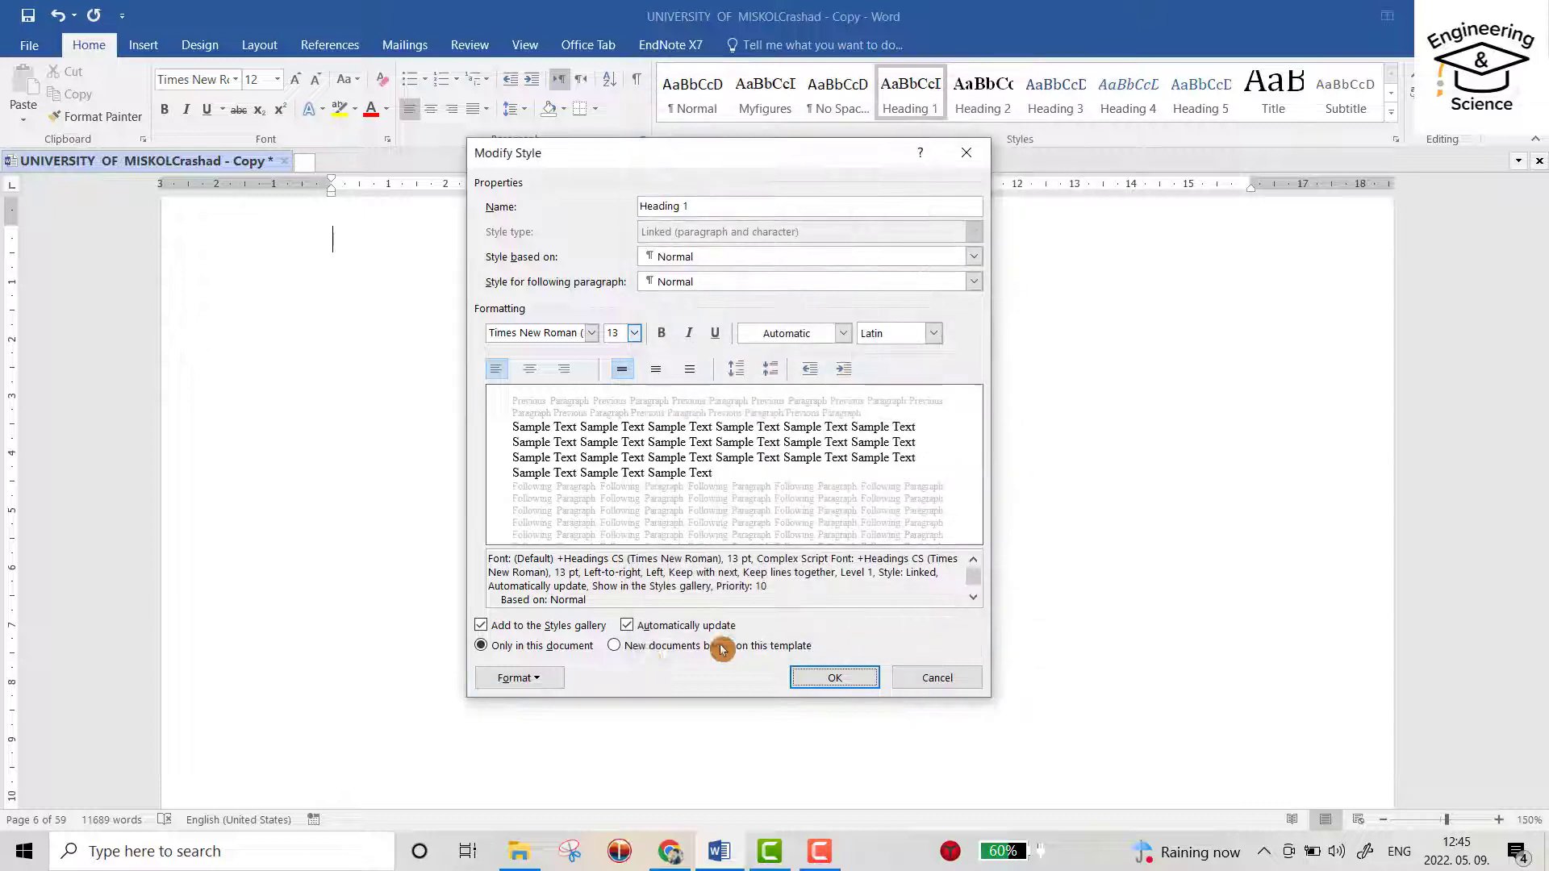
Add a 3 pt bottom border beneath Heading 1.
{"action": "left_click", "coordinate": [524, 677]}
{"action": "left_click", "coordinate": [554, 557]}
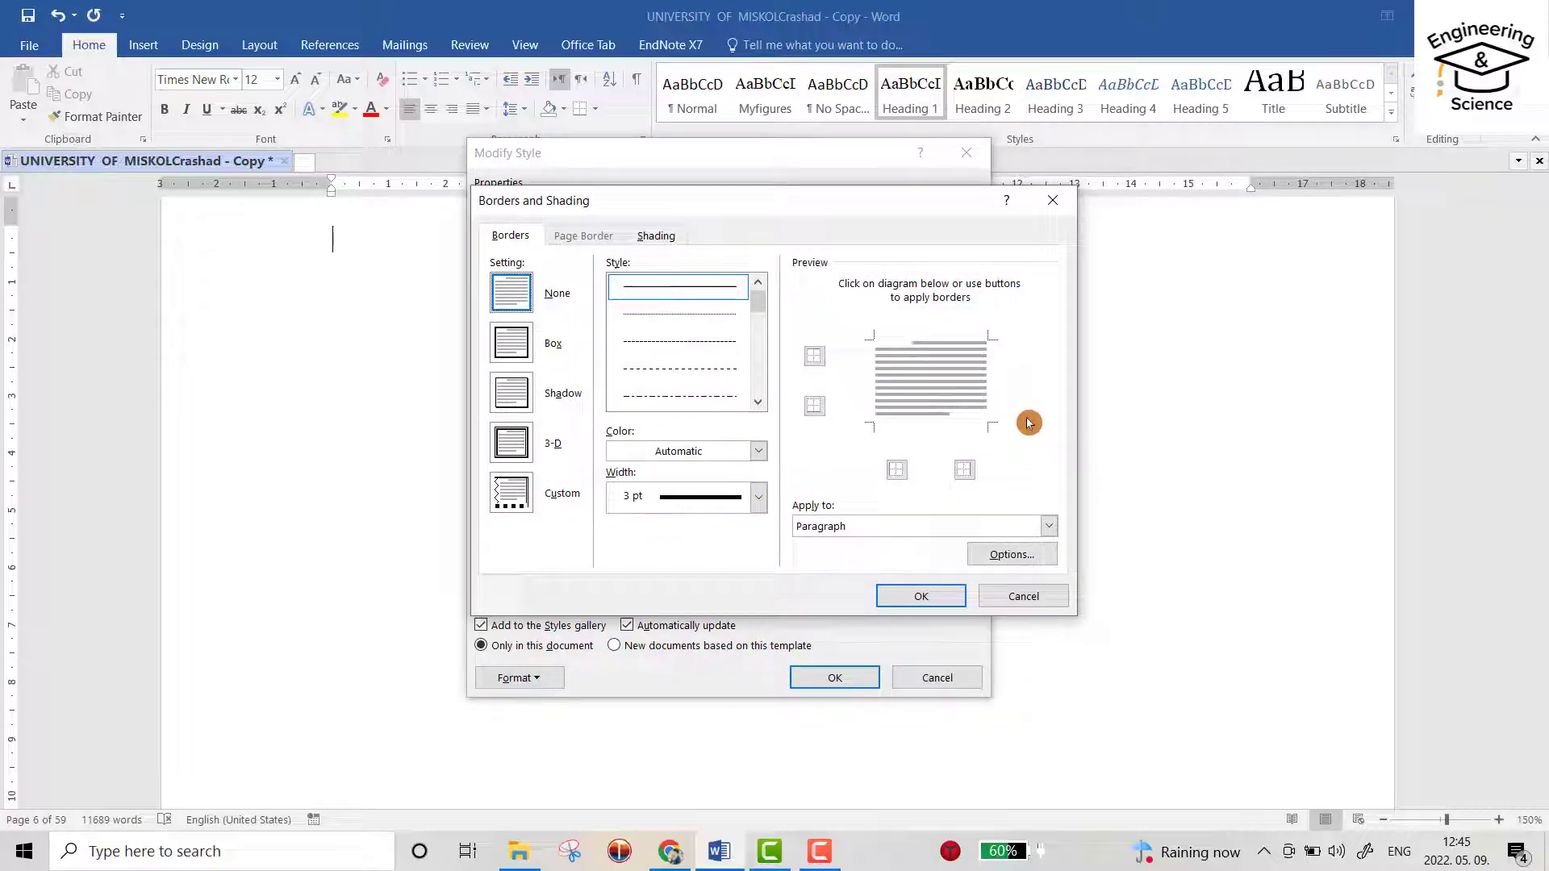
{"action": "left_click", "coordinate": [930, 424]}
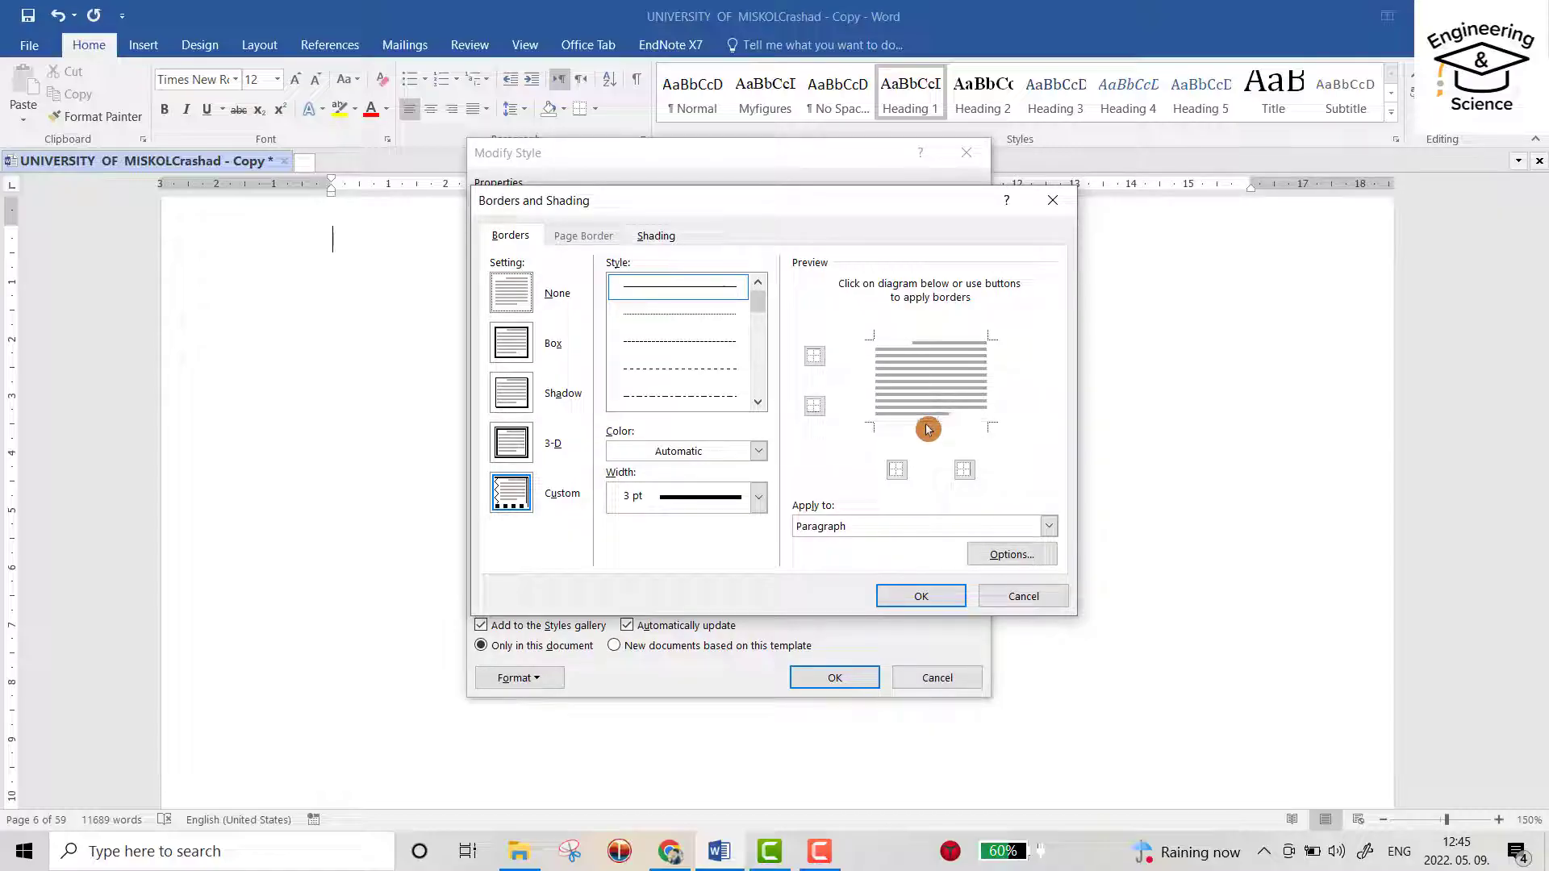
{"action": "left_click", "coordinate": [920, 596]}
Save the Heading 1 style and apply it to the Chapter One: Introduction heading.
{"action": "left_click", "coordinate": [834, 677]}
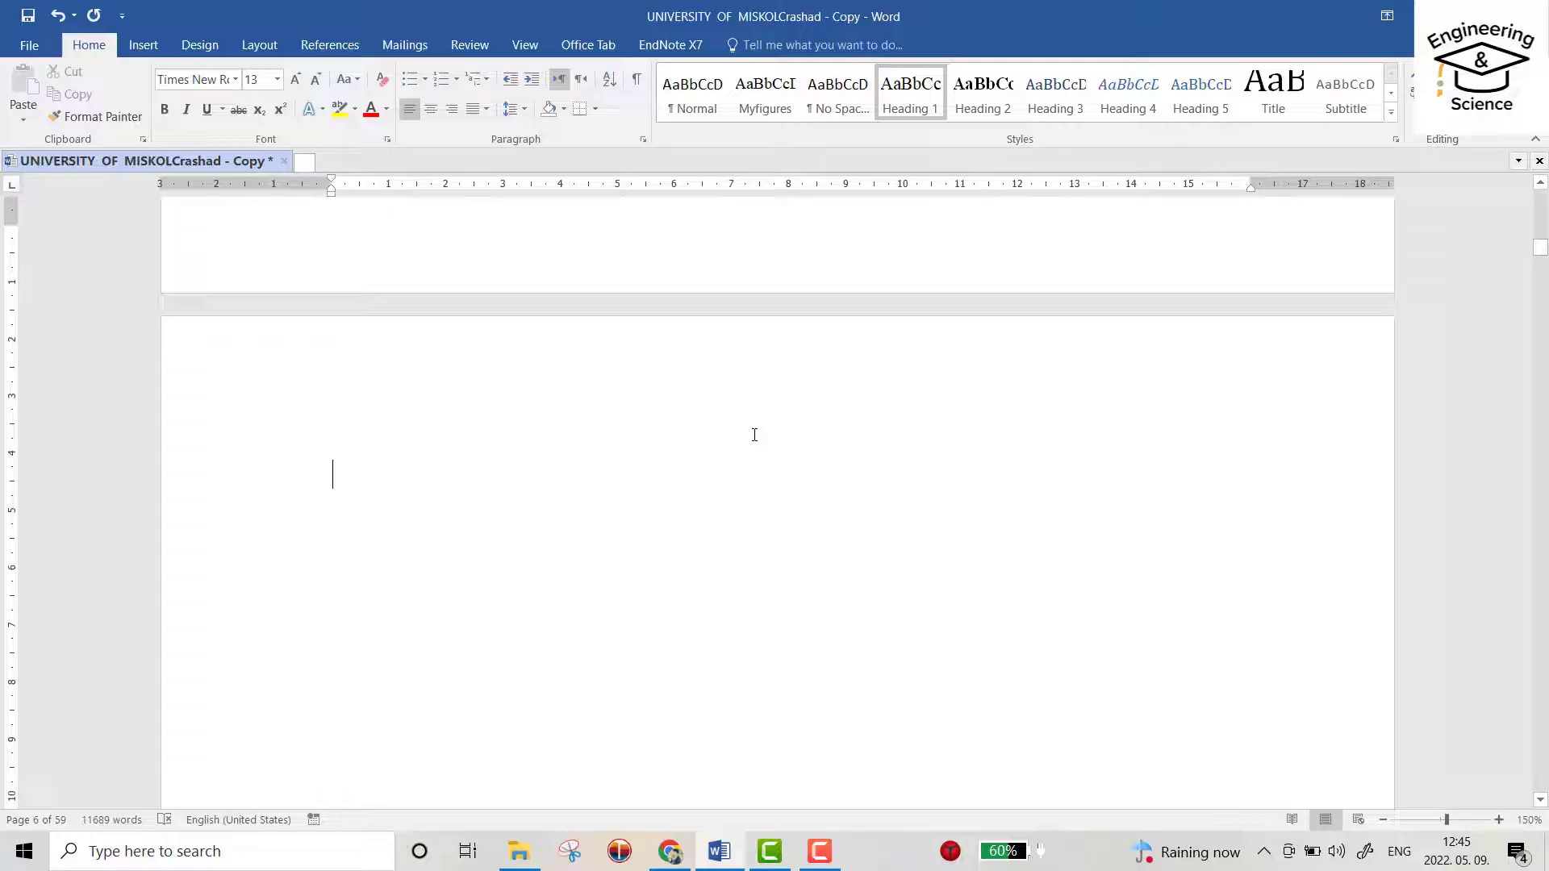
{"action": "scroll", "coordinate": [671, 384], "scroll_direction": "down", "scroll_amount": 5}
{"action": "scroll", "coordinate": [671, 384], "scroll_direction": "down", "scroll_amount": 5}
{"action": "scroll", "coordinate": [659, 388], "scroll_direction": "down", "scroll_amount": 5}
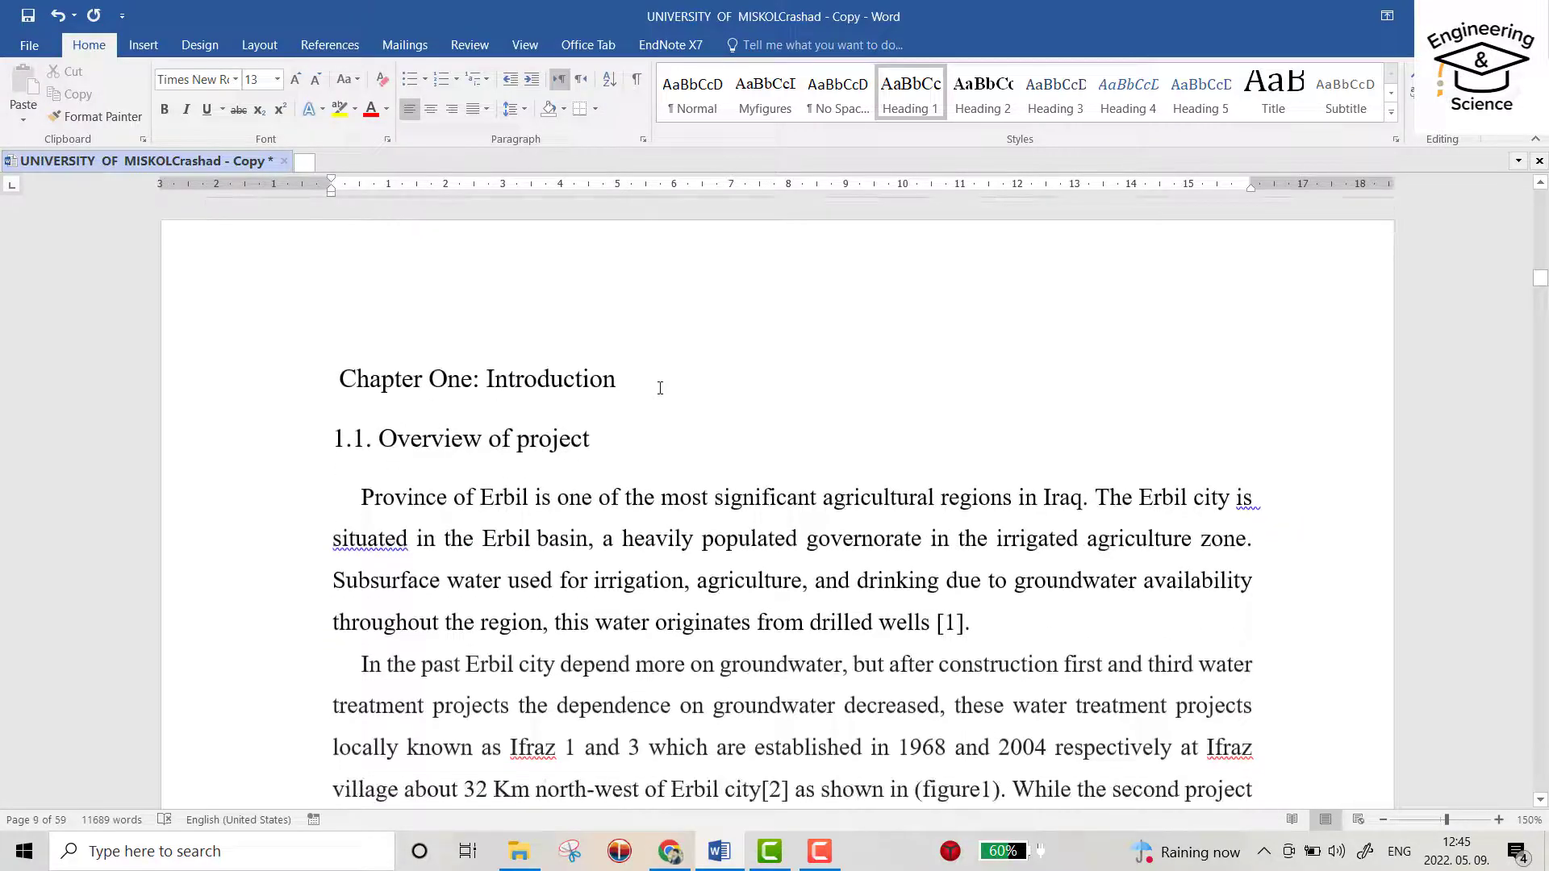
{"action": "left_click_drag", "start_coordinate": [620, 381], "coordinate": [342, 380]}
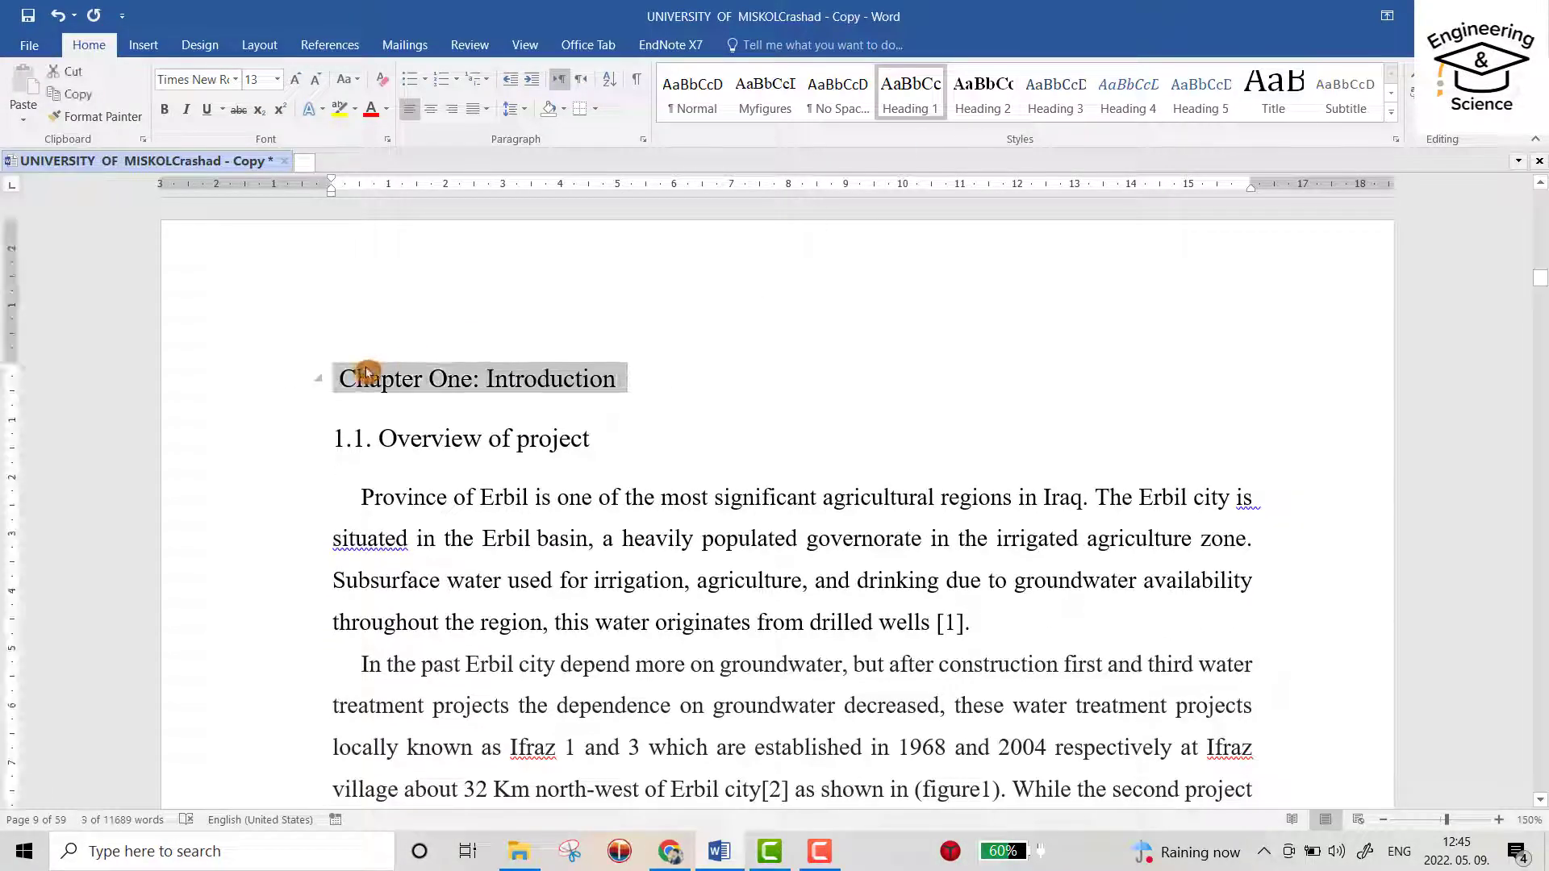
{"action": "left_click", "coordinate": [909, 110]}
{"action": "left_click_drag", "start_coordinate": [601, 445], "coordinate": [296, 434]}
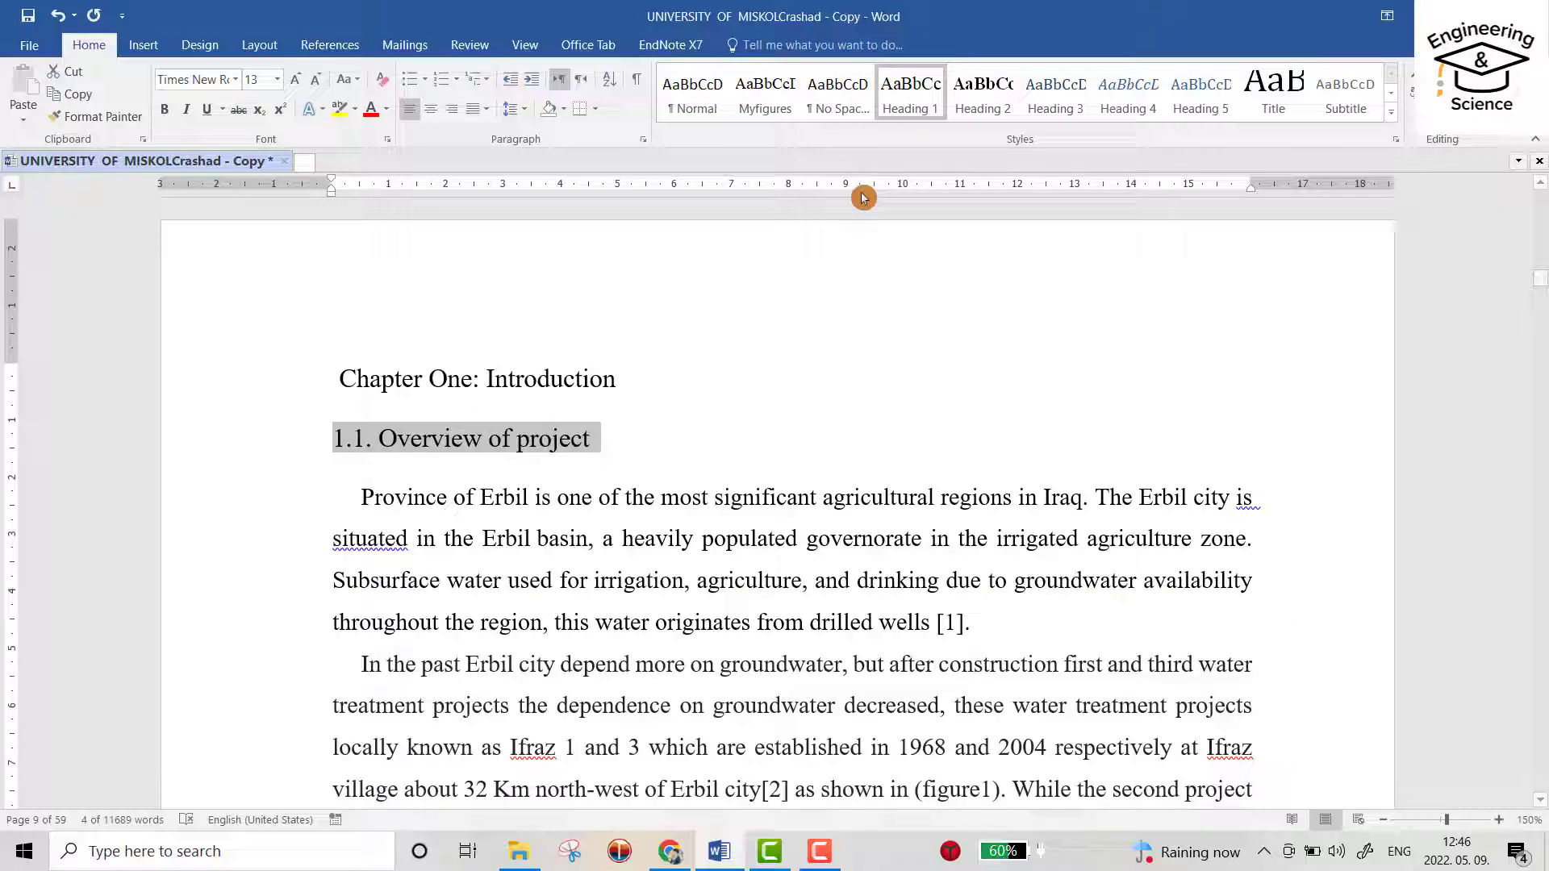
{"action": "scroll", "coordinate": [456, 453], "scroll_direction": "down", "scroll_amount": 2}
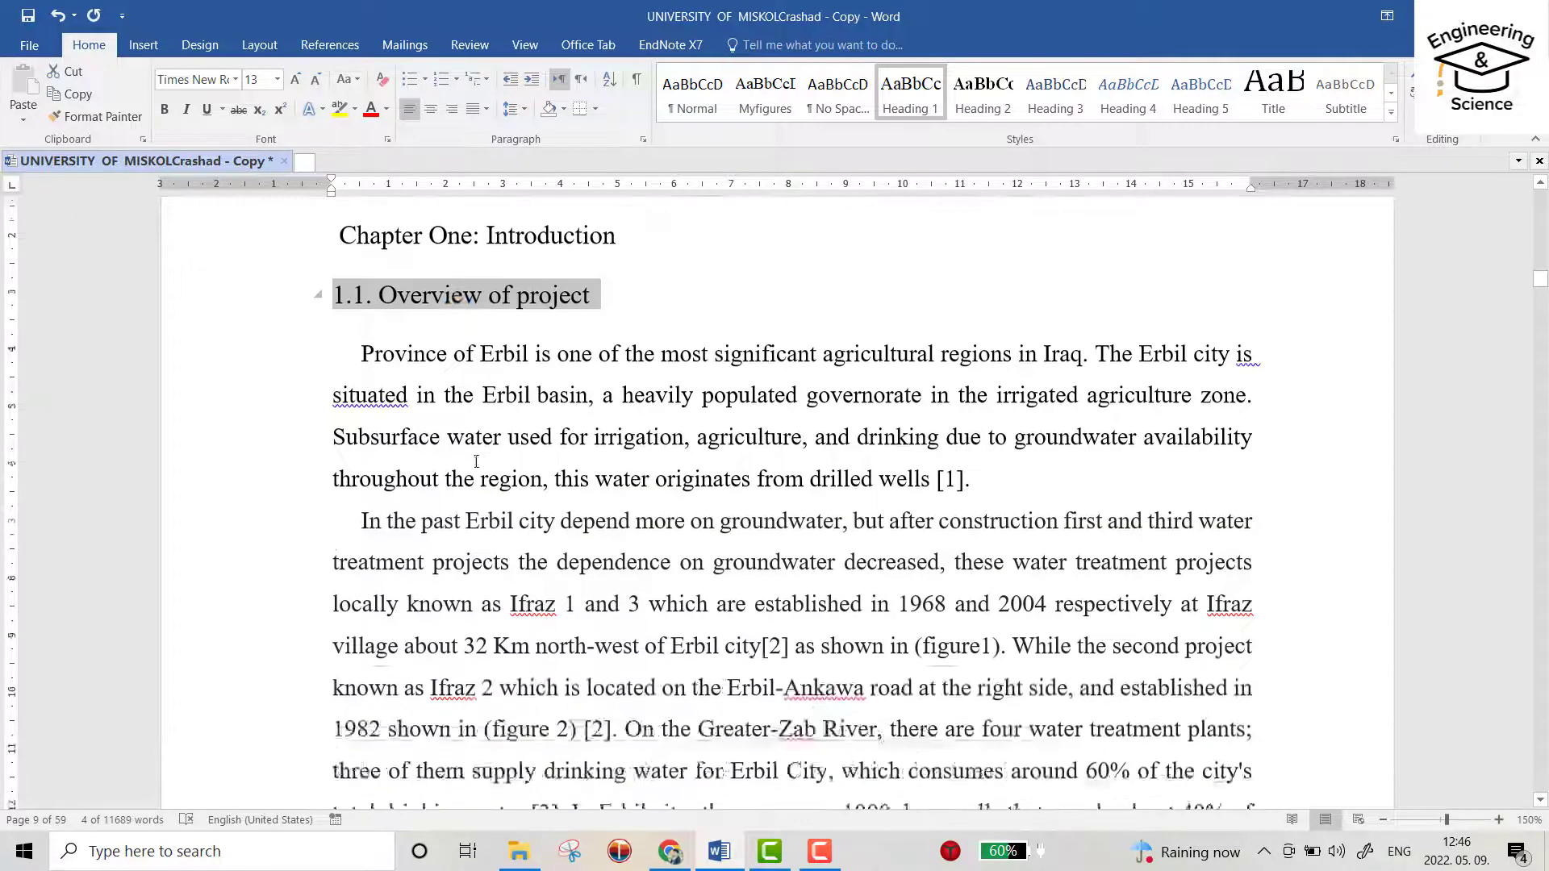
{"action": "scroll", "coordinate": [484, 411], "scroll_direction": "down", "scroll_amount": 10}
{"action": "scroll", "coordinate": [533, 363], "scroll_direction": "down", "scroll_amount": 10}
Apply Heading 1 to the 1.2. Litreature review heading.
{"action": "left_click", "coordinate": [565, 313]}
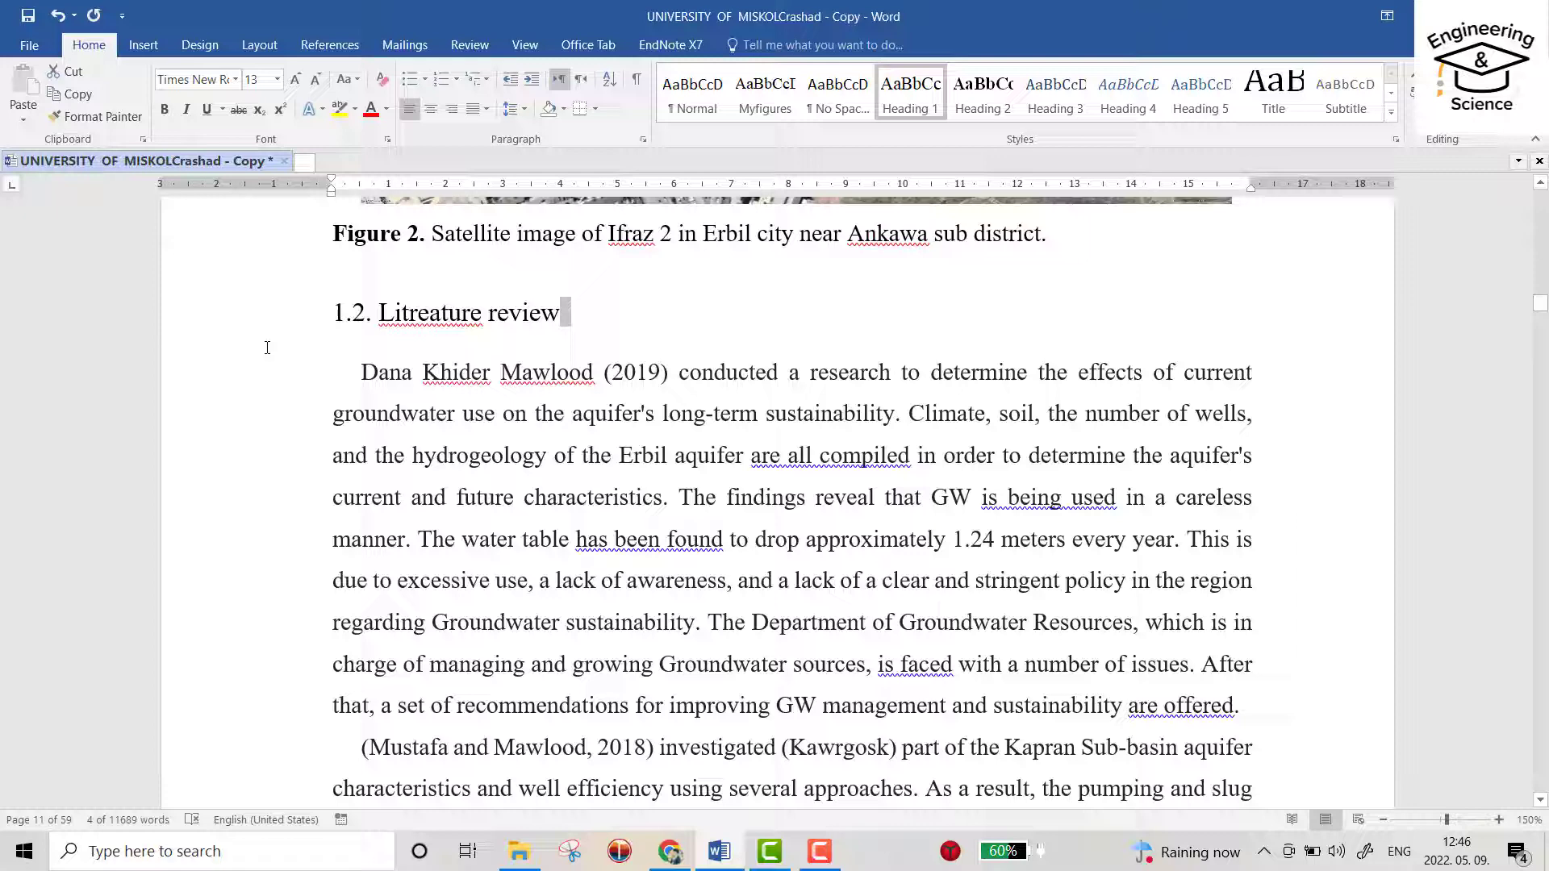
{"action": "left_click", "coordinate": [315, 313]}
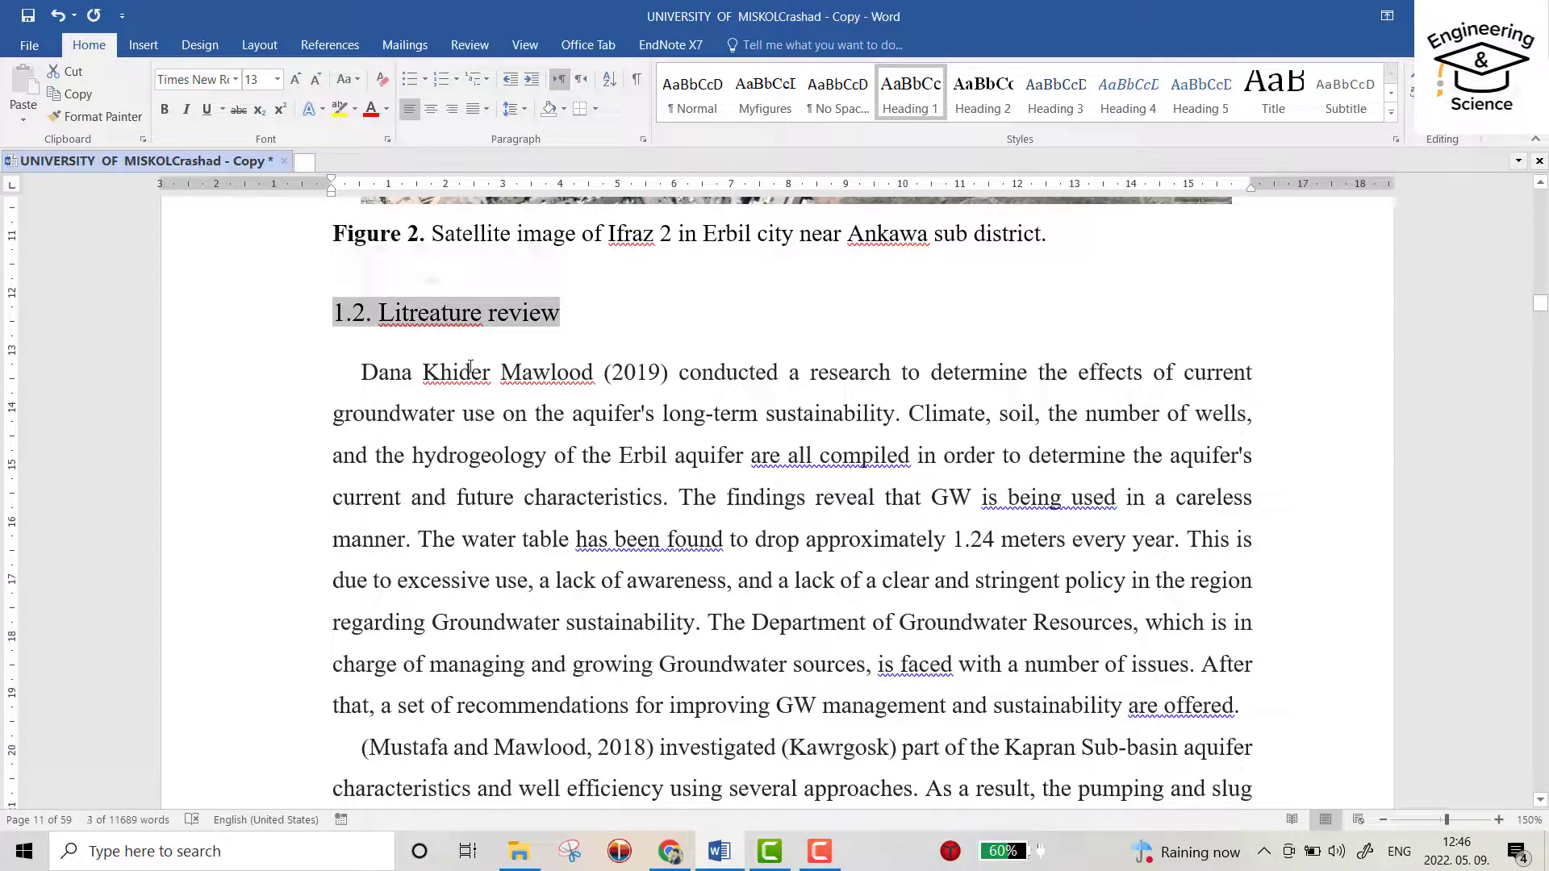
{"action": "left_click", "coordinate": [904, 111]}
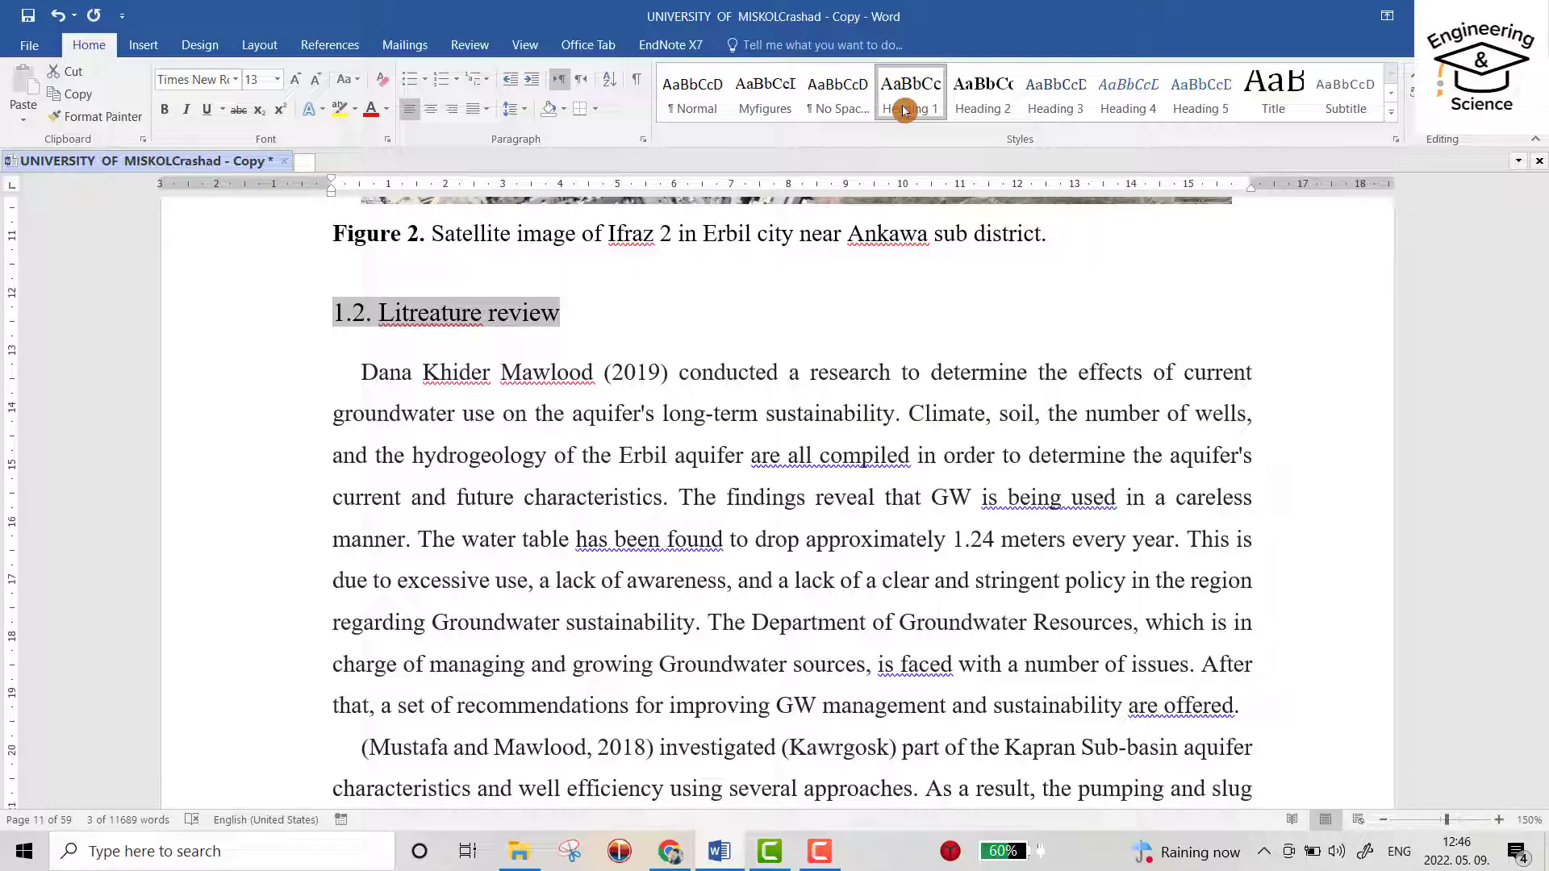
Modify the Heading 1 style to be bold.
{"action": "right_click", "coordinate": [905, 111]}
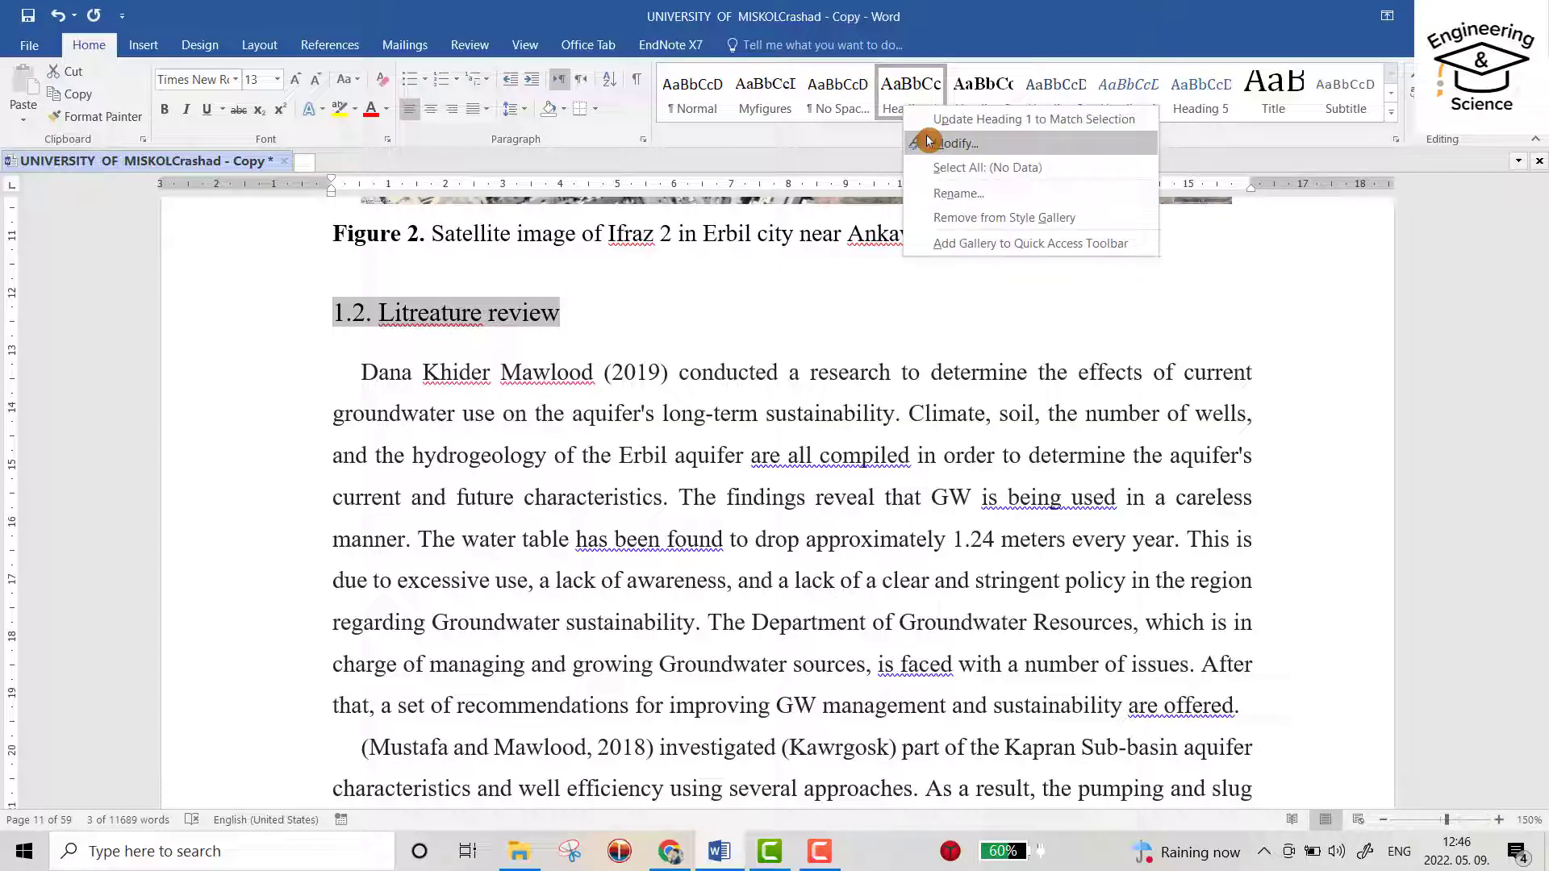
{"action": "left_click", "coordinate": [920, 140]}
{"action": "left_click", "coordinate": [661, 333]}
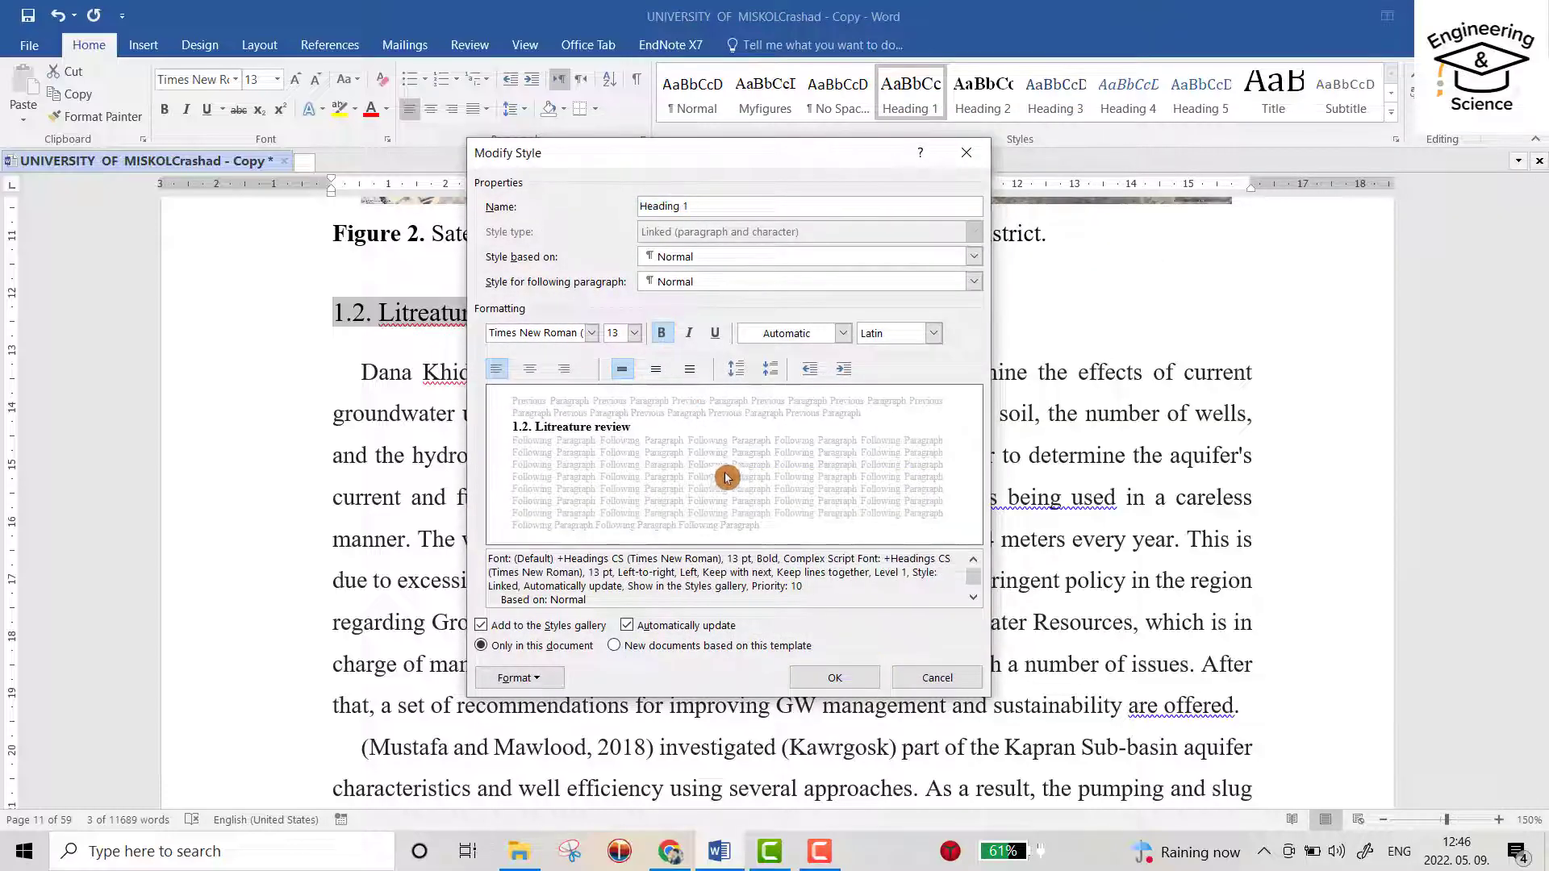
{"action": "left_click", "coordinate": [834, 677]}
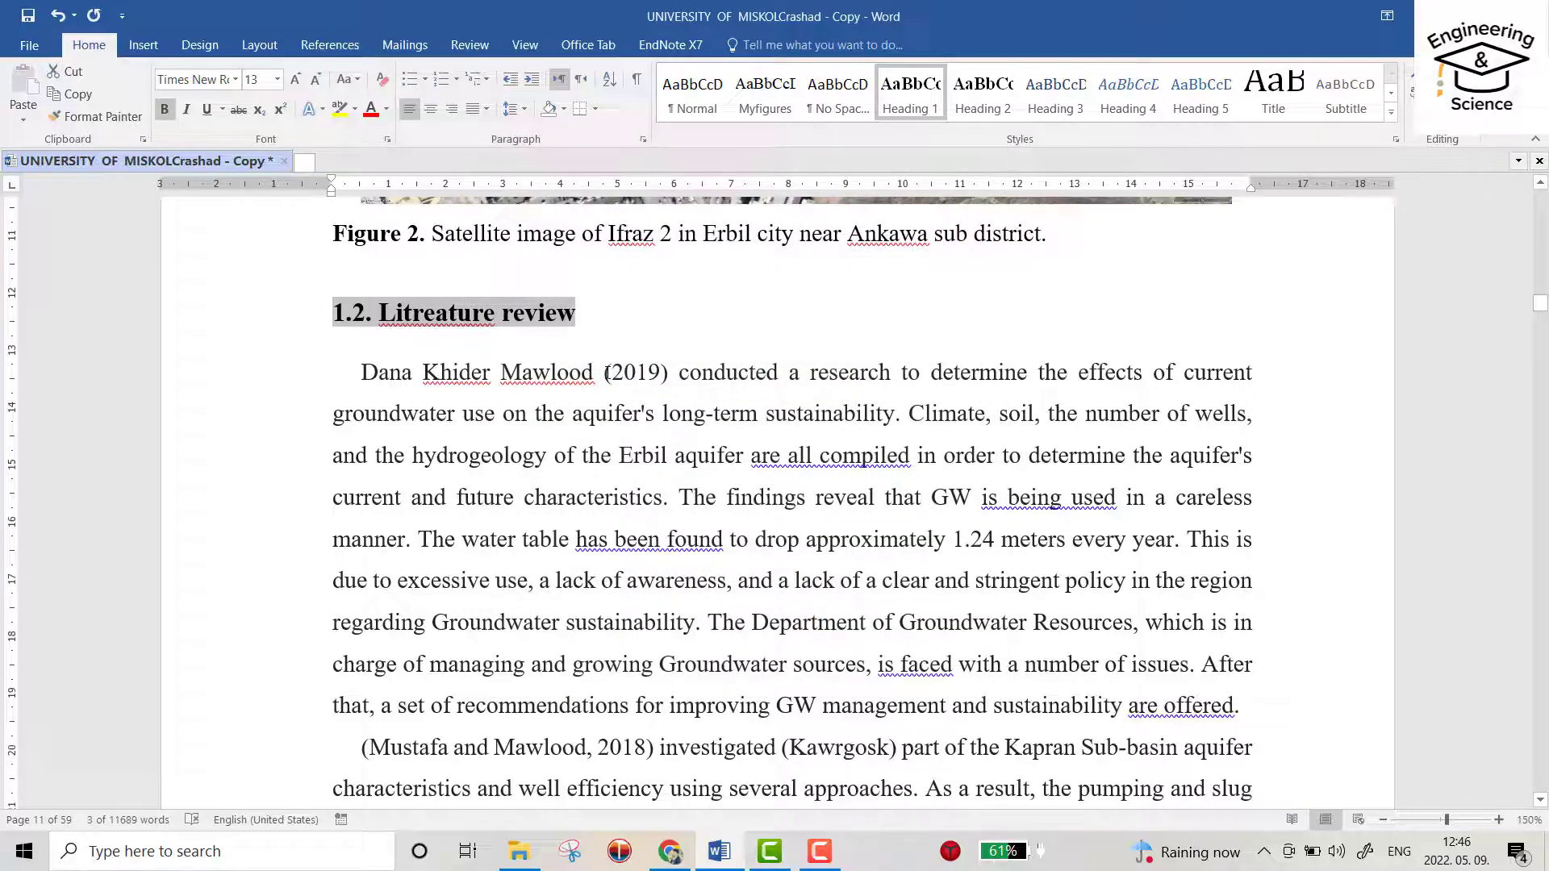
{"action": "scroll", "coordinate": [625, 310], "scroll_direction": "down", "scroll_amount": 2}
{"action": "scroll", "coordinate": [611, 351], "scroll_direction": "down", "scroll_amount": 5}
{"action": "scroll", "coordinate": [606, 364], "scroll_direction": "down", "scroll_amount": 10}
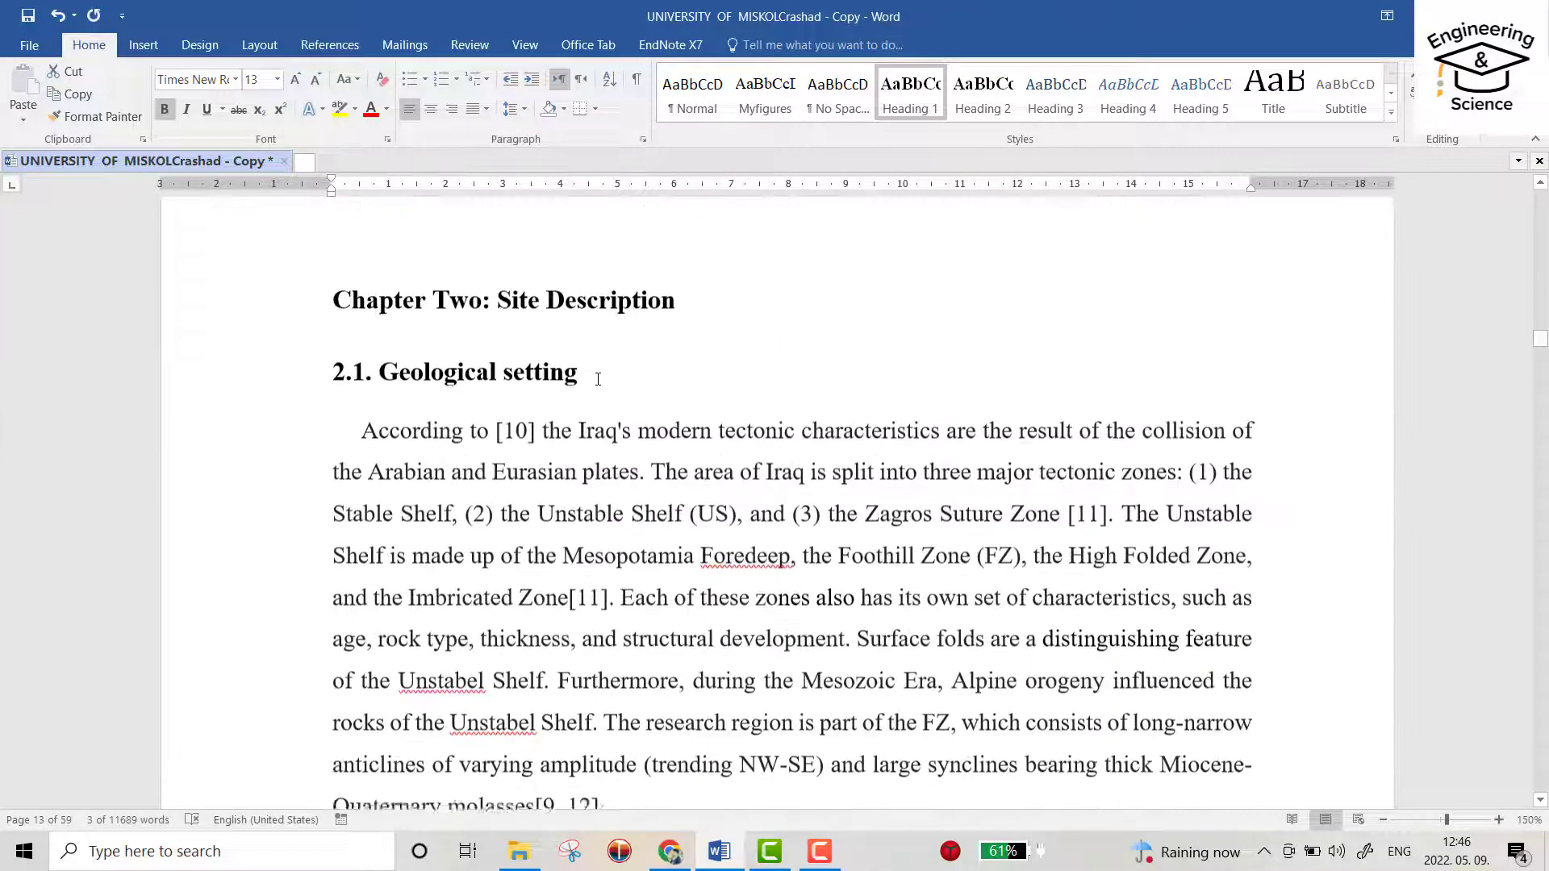
{"action": "scroll", "coordinate": [594, 375], "scroll_direction": "up", "scroll_amount": 1}
Apply Heading 1 to Chapter Two: Site Description, 2.1. Geological setting and 2.2. Stratigraphy.
{"action": "left_click_drag", "start_coordinate": [685, 411], "coordinate": [327, 411]}
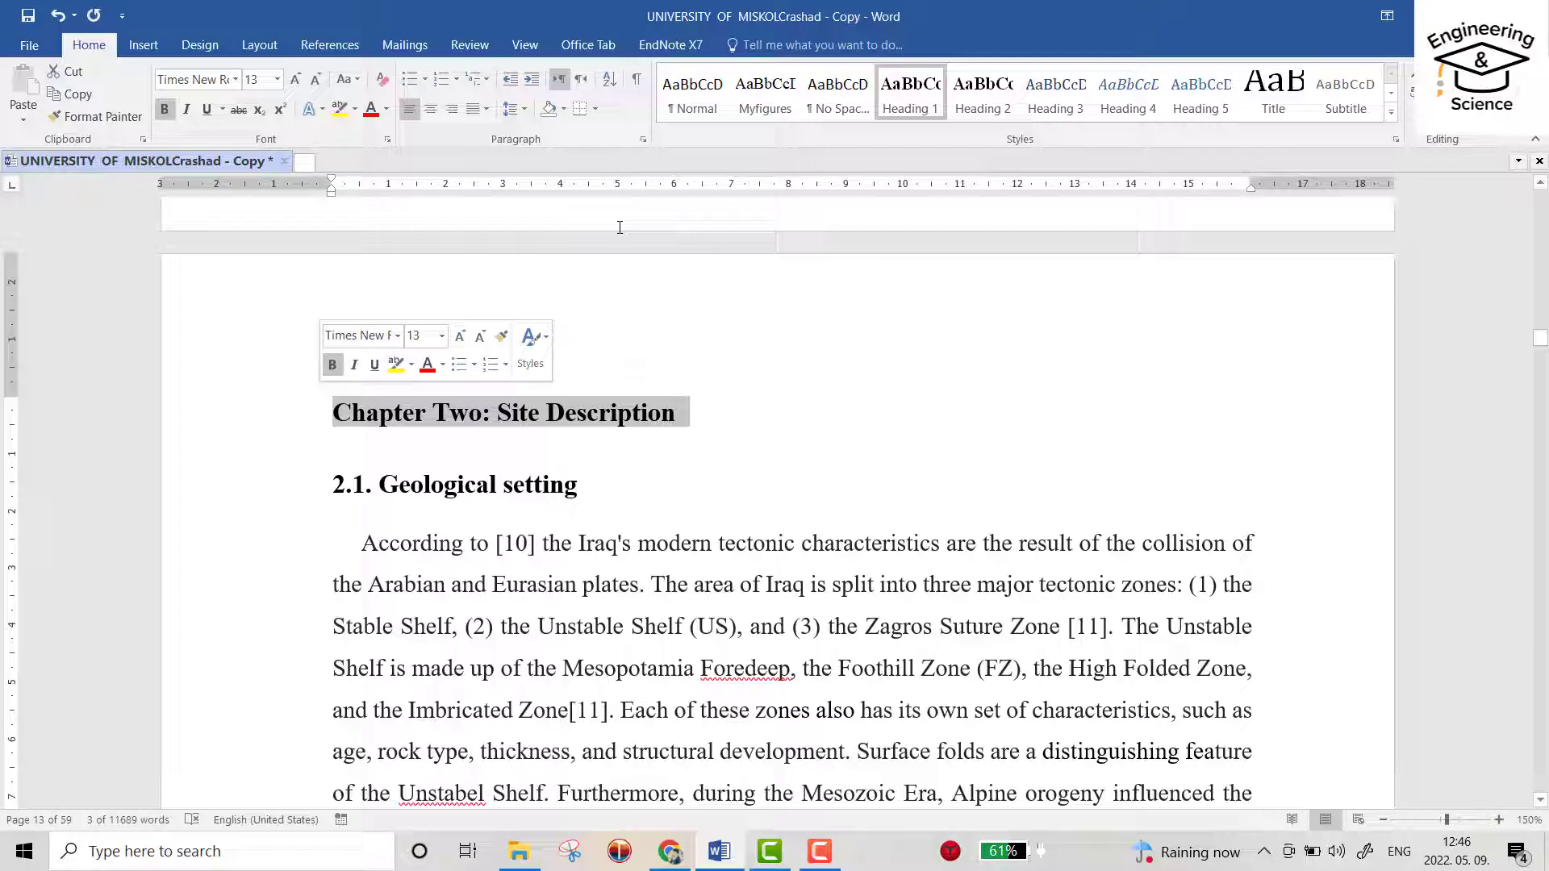
{"action": "left_click", "coordinate": [910, 91]}
{"action": "left_click_drag", "start_coordinate": [606, 488], "coordinate": [294, 491]}
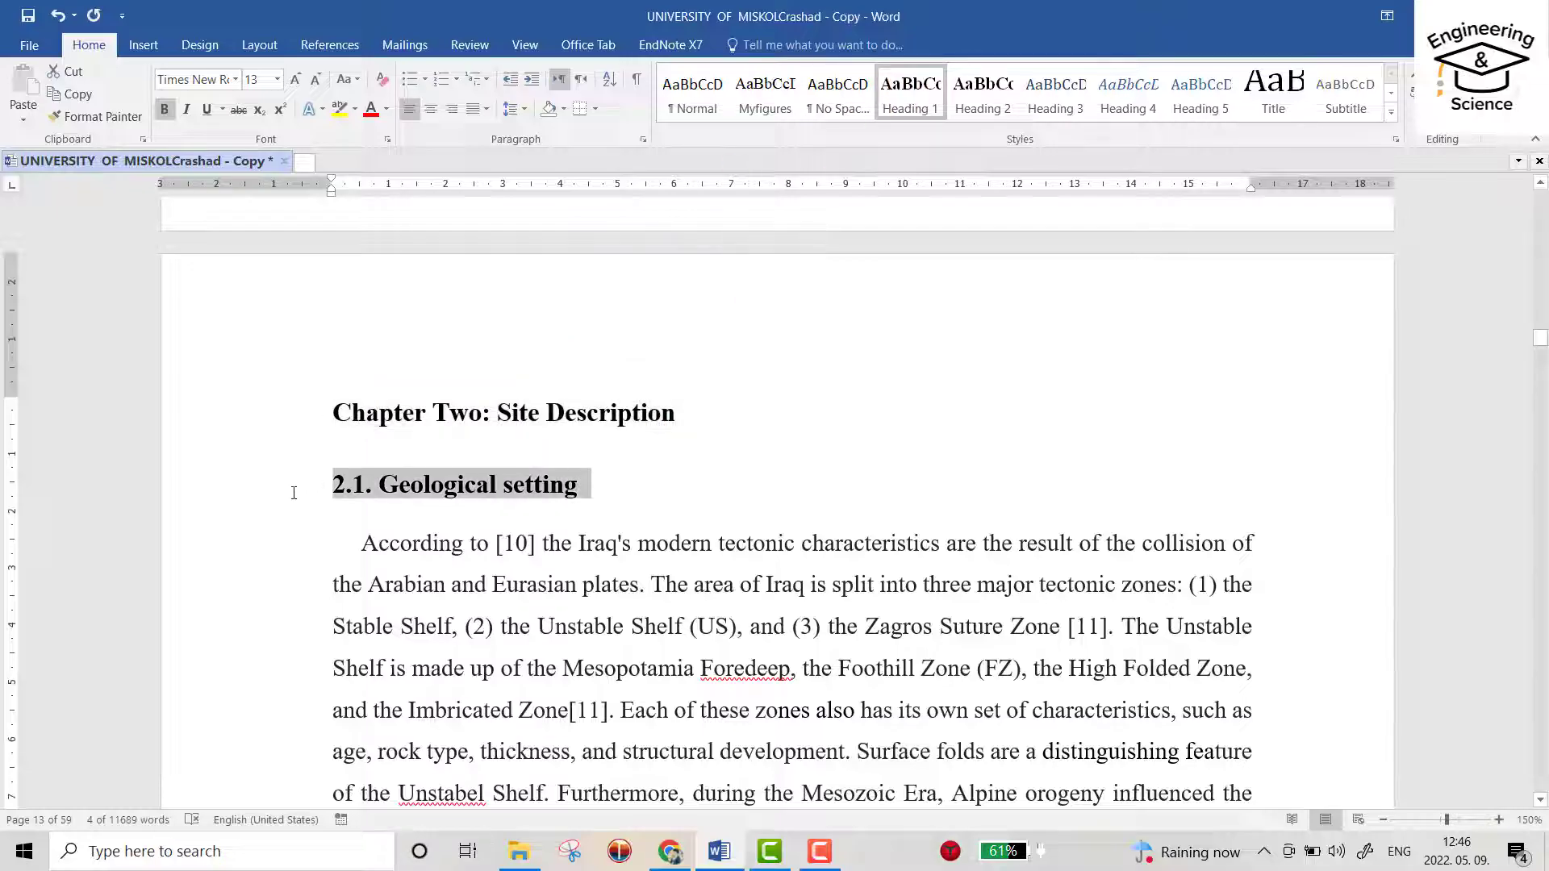
{"action": "left_click", "coordinate": [926, 98]}
{"action": "scroll", "coordinate": [697, 366], "scroll_direction": "down", "scroll_amount": 8}
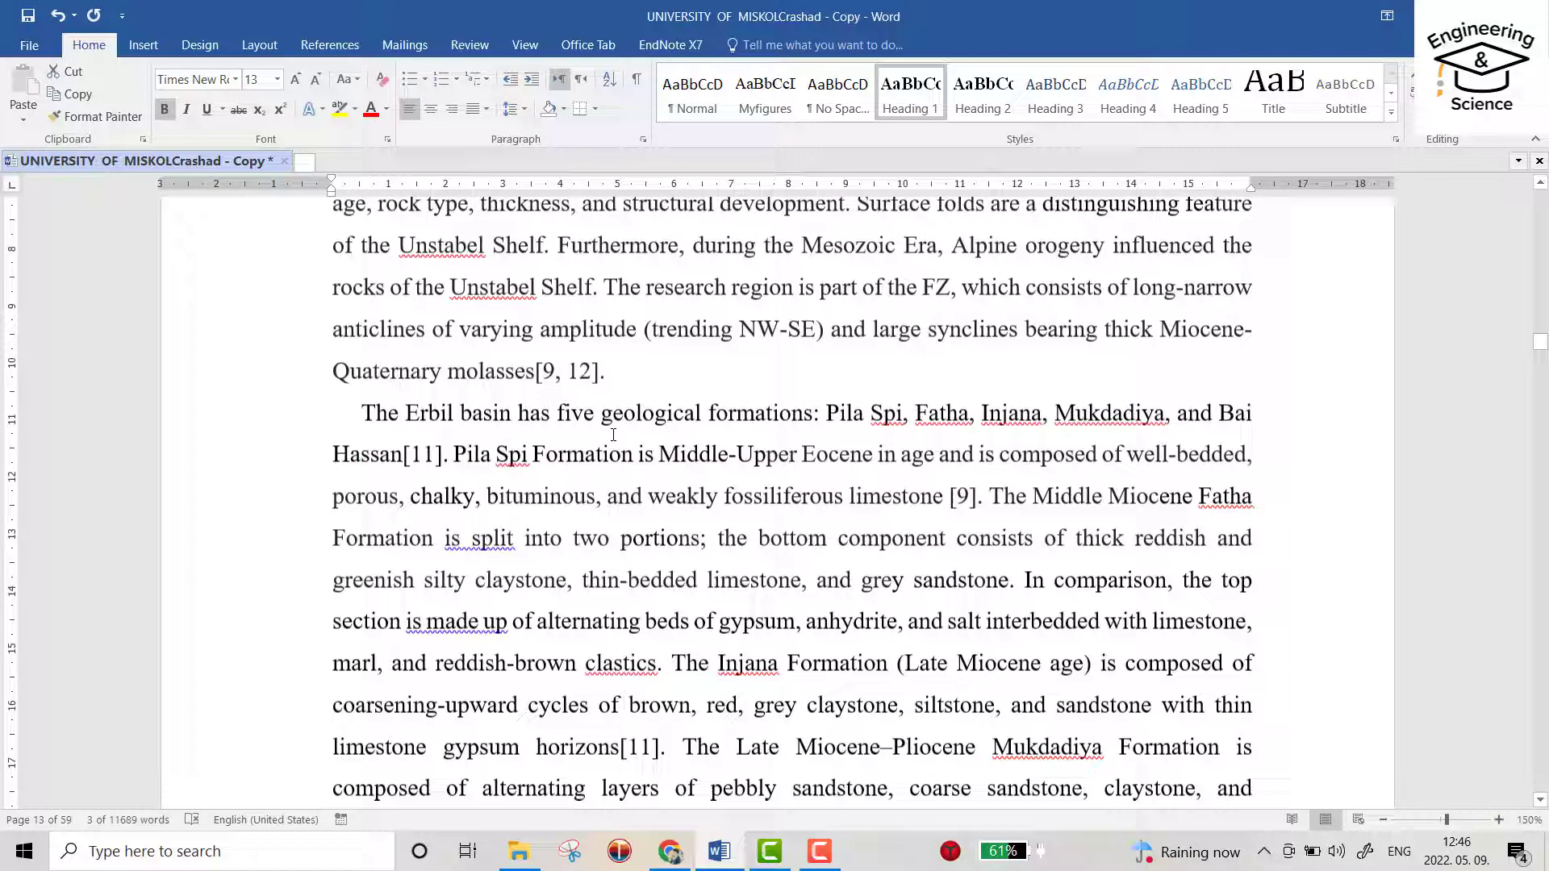
{"action": "scroll", "coordinate": [696, 366], "scroll_direction": "down", "scroll_amount": 7}
{"action": "left_click_drag", "start_coordinate": [581, 460], "coordinate": [320, 460]}
{"action": "left_click", "coordinate": [920, 99]}
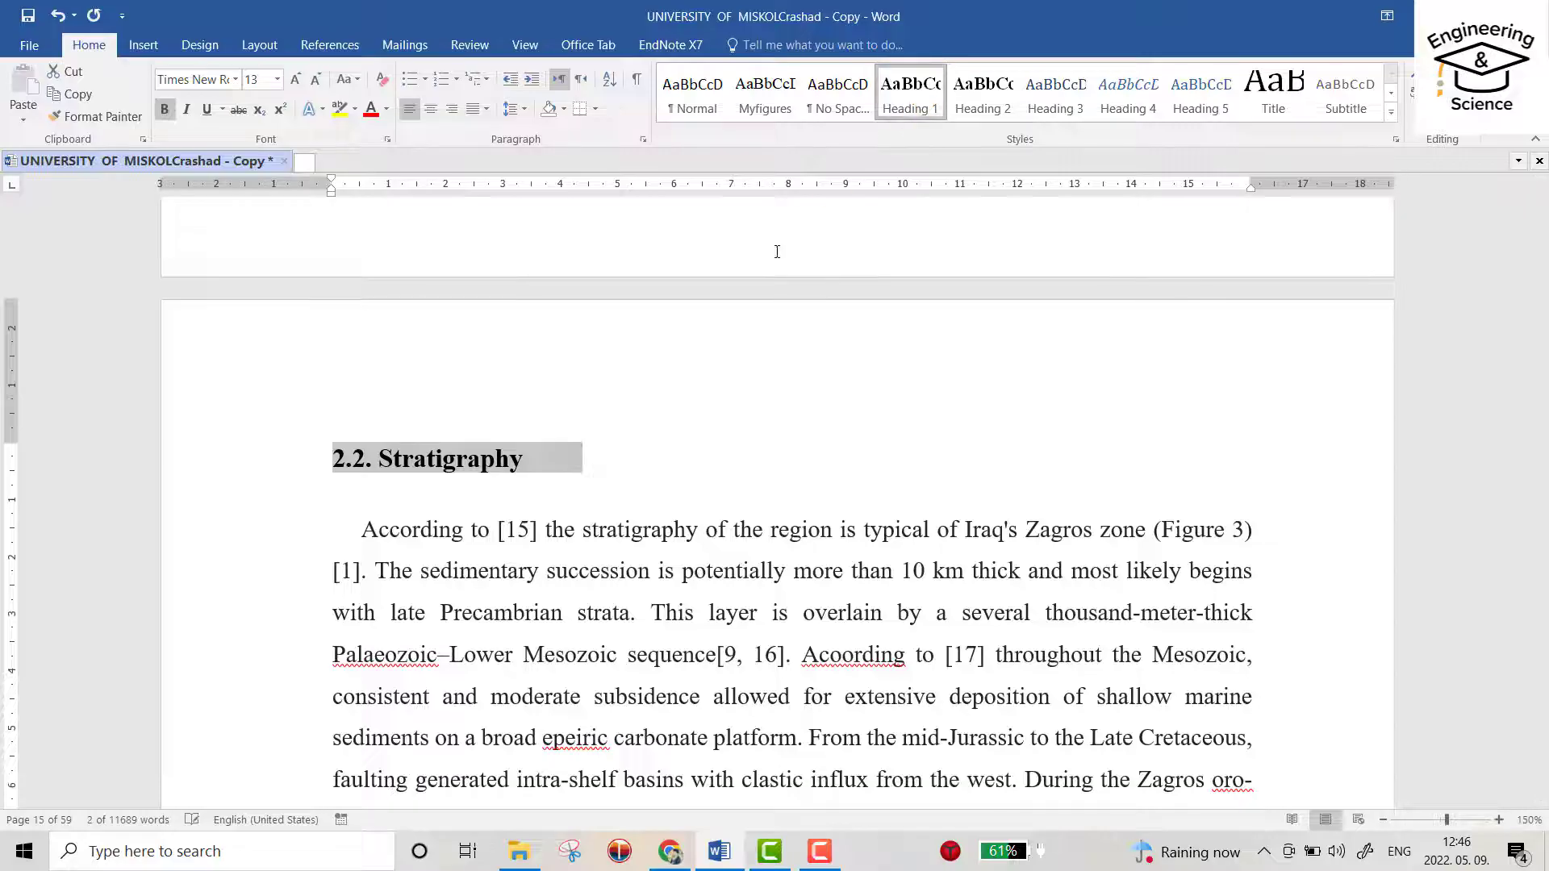
{"action": "scroll", "coordinate": [777, 251], "scroll_direction": "down", "scroll_amount": 5}
{"action": "scroll", "coordinate": [606, 488], "scroll_direction": "down", "scroll_amount": 10}
Apply Heading 1 to 2.3 Bakhtiary Formation, 2.4 Pleistocene units and Alluvium, and 2.5 Hydrogeological Zones.
{"action": "left_click", "coordinate": [309, 298]}
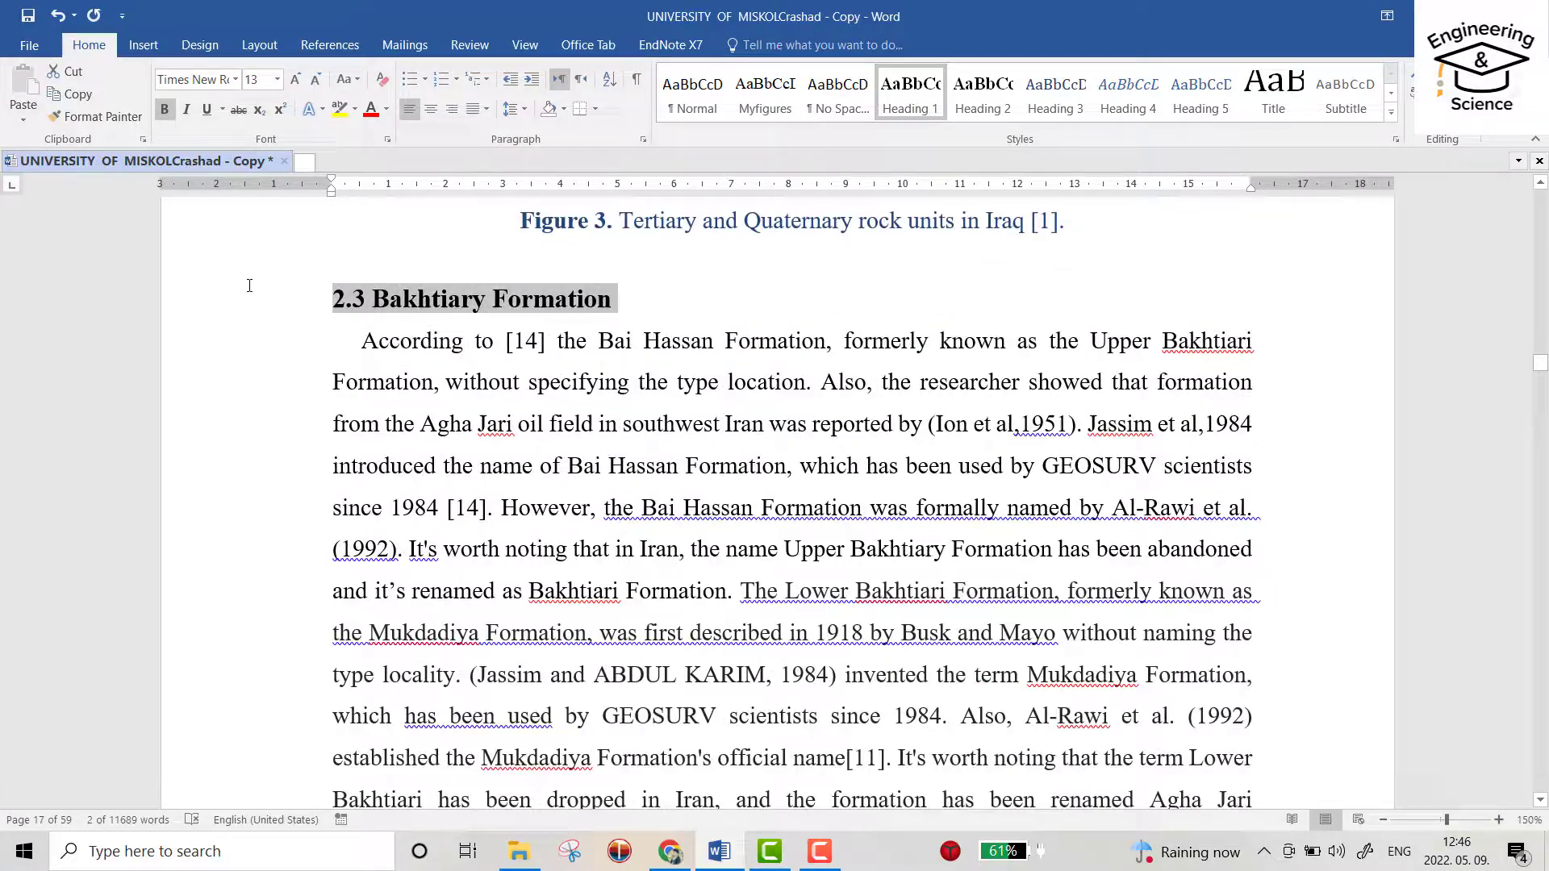
{"action": "left_click", "coordinate": [912, 99]}
{"action": "scroll", "coordinate": [585, 540], "scroll_direction": "down", "scroll_amount": 1}
{"action": "scroll", "coordinate": [584, 541], "scroll_direction": "down", "scroll_amount": 5}
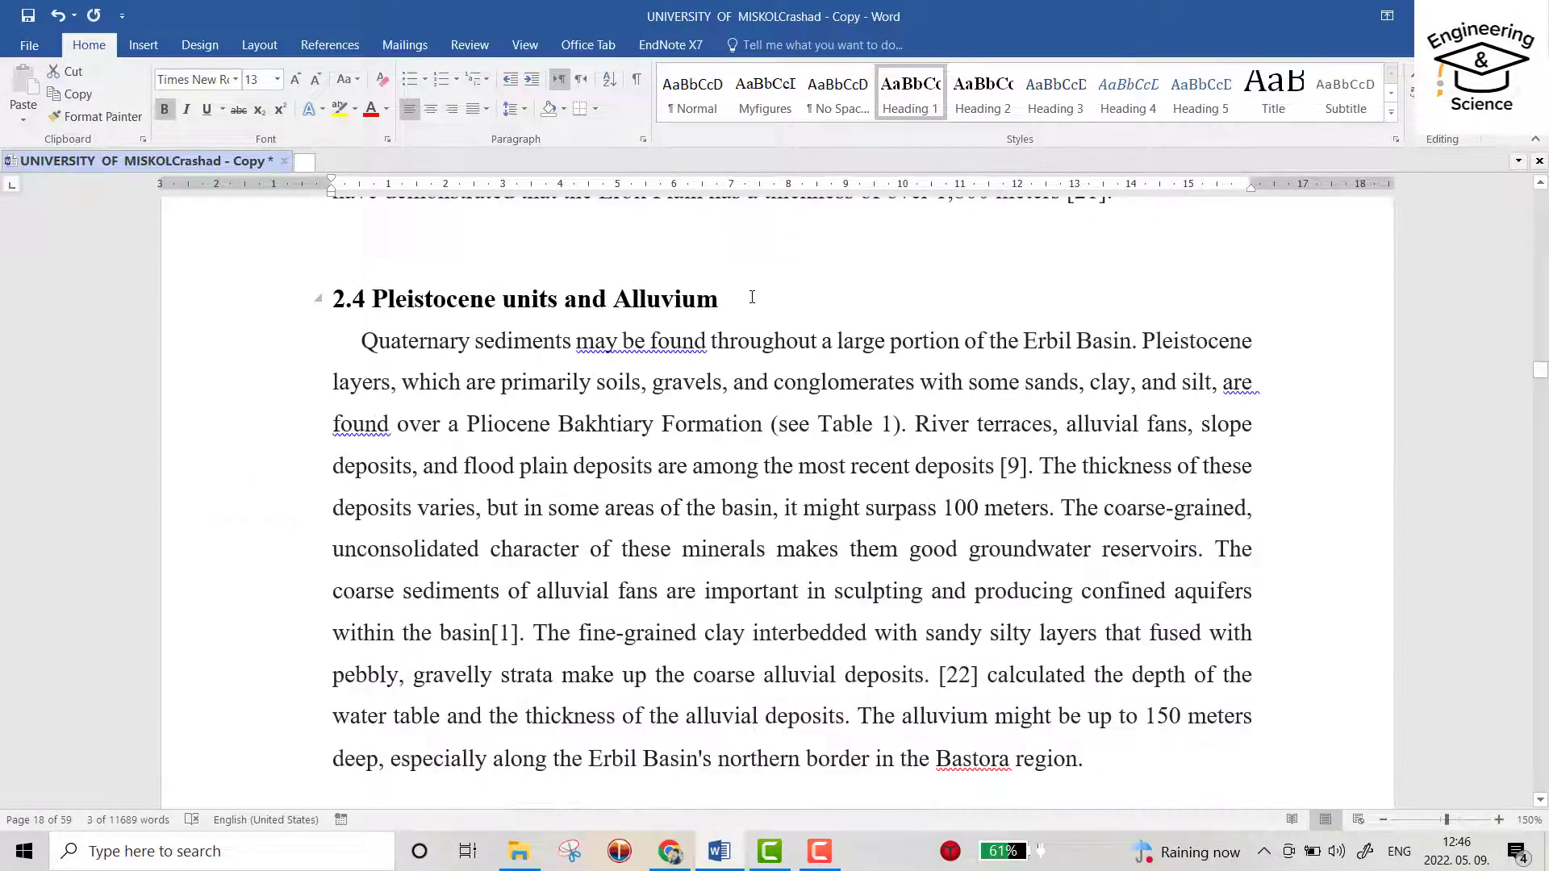
{"action": "left_click_drag", "start_coordinate": [743, 299], "coordinate": [456, 300]}
{"action": "left_click_drag", "start_coordinate": [1254, 341], "coordinate": [362, 340]}
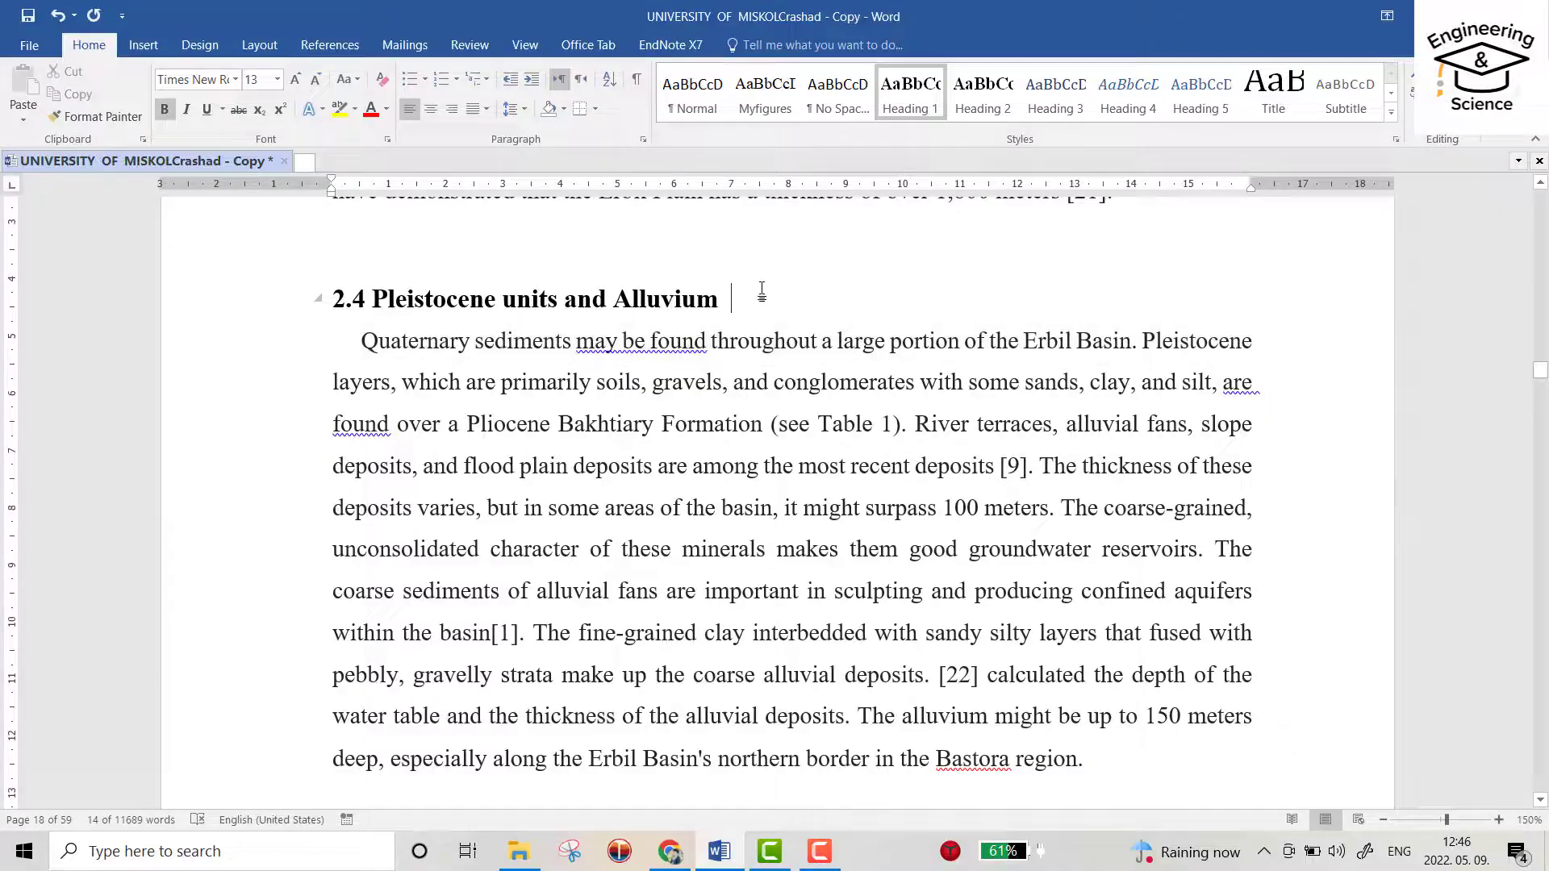
{"action": "left_click_drag", "start_coordinate": [759, 298], "coordinate": [317, 299]}
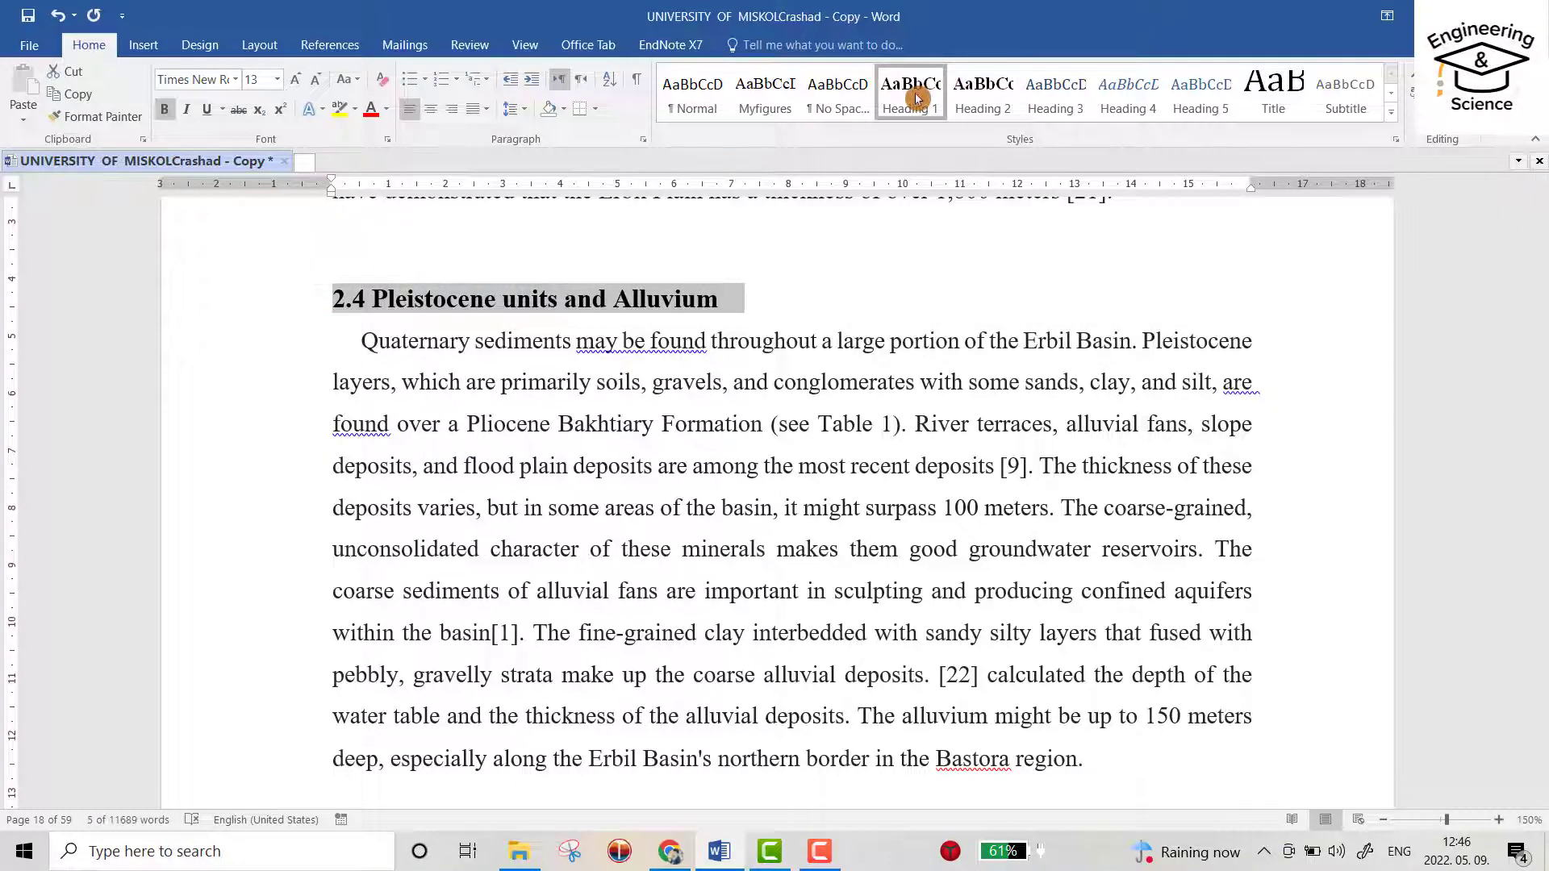
{"action": "scroll", "coordinate": [592, 384], "scroll_direction": "down", "scroll_amount": 5}
{"action": "scroll", "coordinate": [595, 383], "scroll_direction": "down", "scroll_amount": 10}
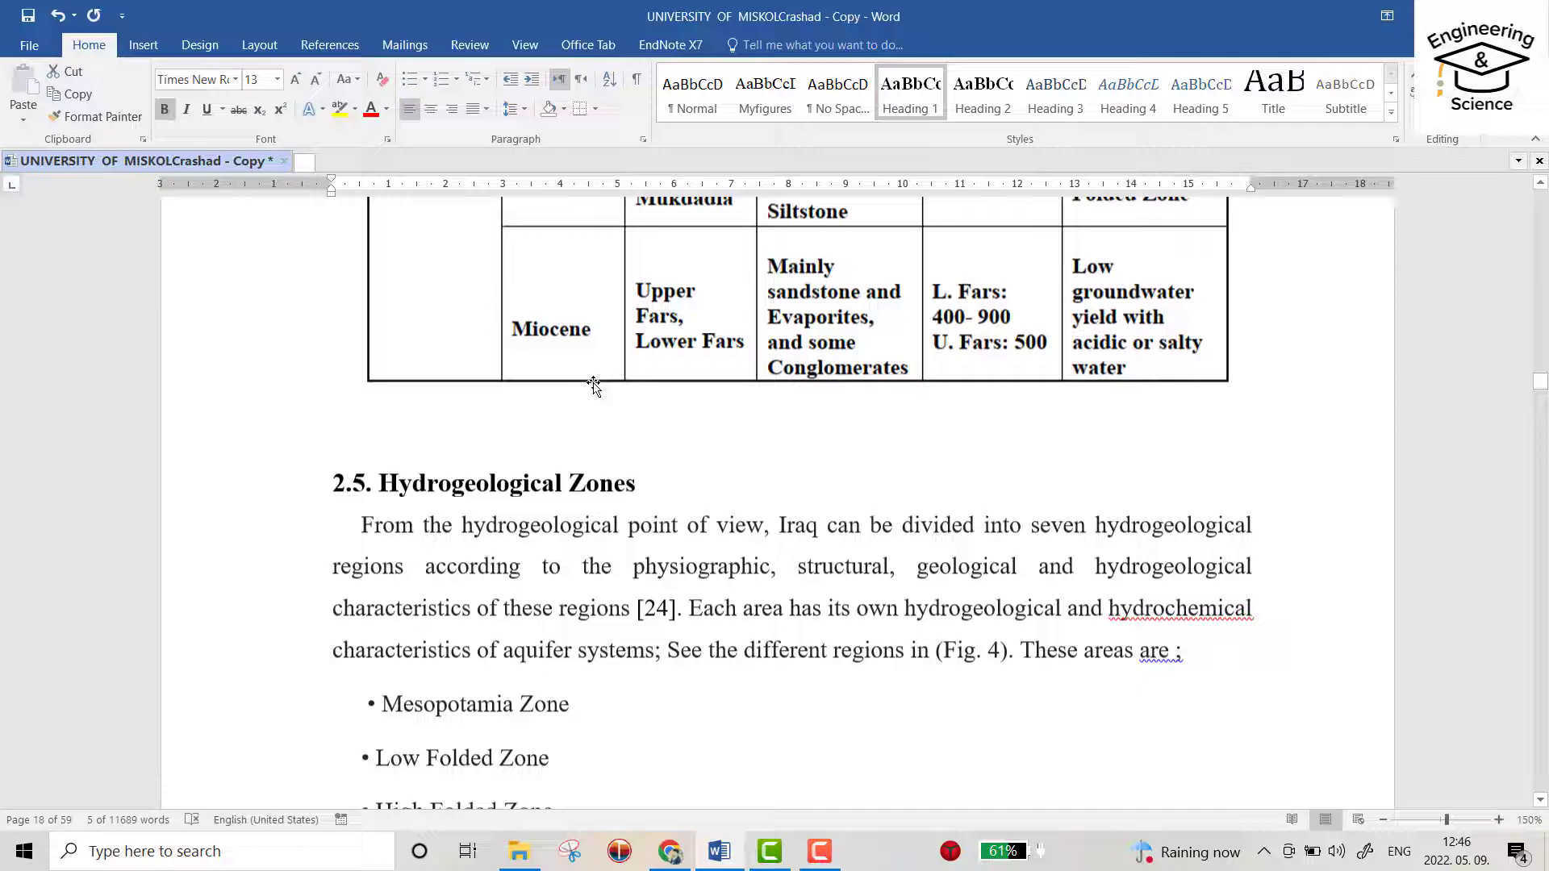
{"action": "scroll", "coordinate": [654, 357], "scroll_direction": "up", "scroll_amount": 1}
{"action": "left_click_drag", "start_coordinate": [669, 355], "coordinate": [415, 351]}
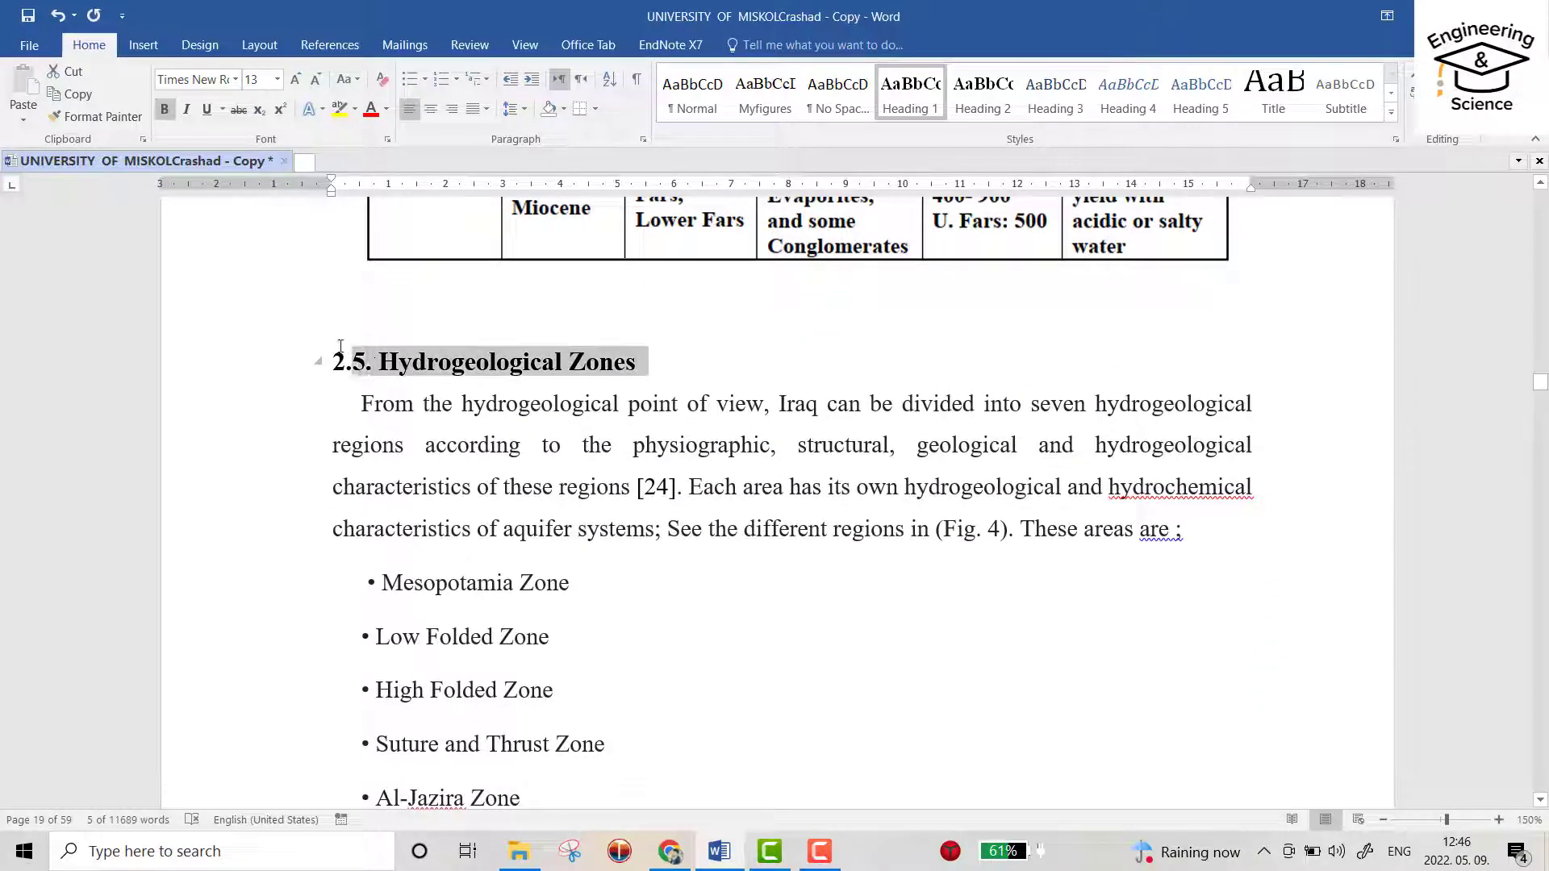
{"action": "scroll", "coordinate": [424, 392], "scroll_direction": "down", "scroll_amount": 4}
{"action": "scroll", "coordinate": [516, 372], "scroll_direction": "up", "scroll_amount": 2}
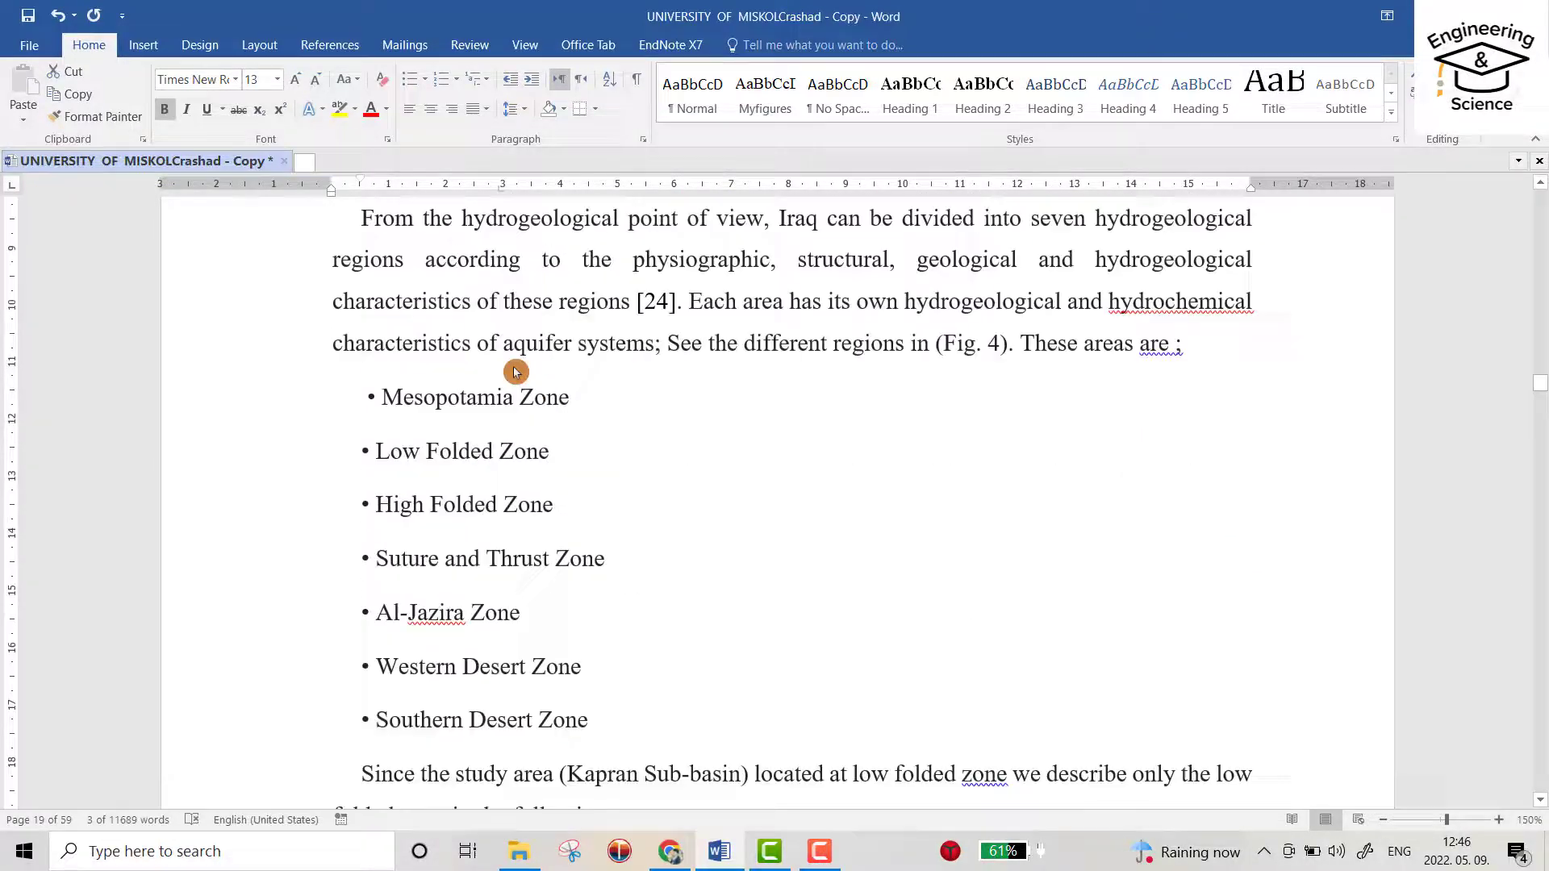
{"action": "scroll", "coordinate": [516, 371], "scroll_direction": "up", "scroll_amount": 3}
{"action": "left_click", "coordinate": [909, 88]}
{"action": "scroll", "coordinate": [623, 389], "scroll_direction": "down", "scroll_amount": 2}
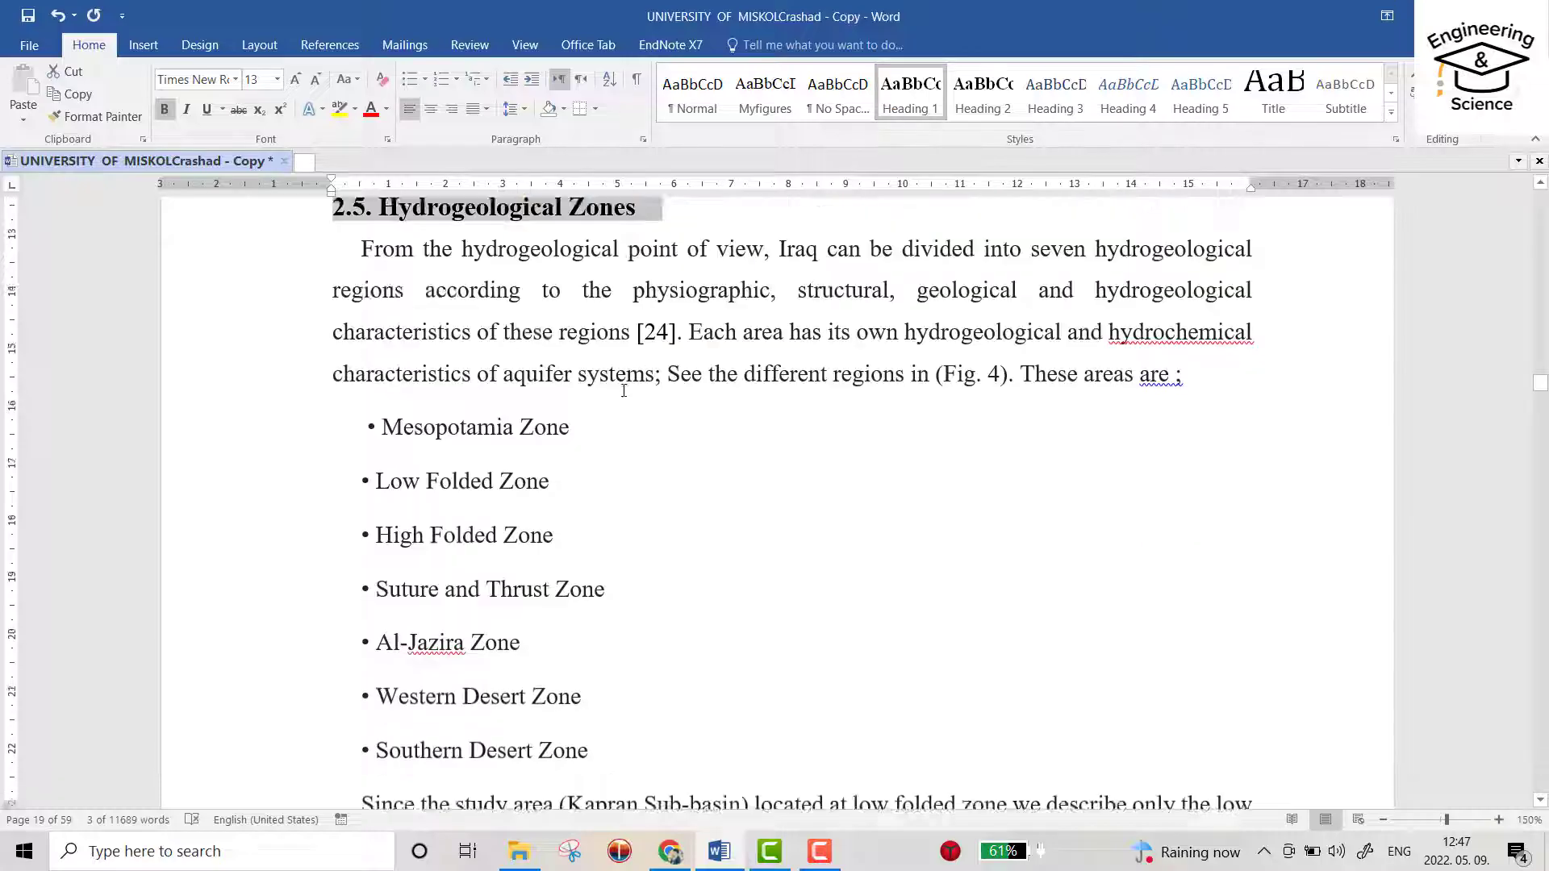
{"action": "scroll", "coordinate": [624, 399], "scroll_direction": "down", "scroll_amount": 5}
{"action": "scroll", "coordinate": [623, 425], "scroll_direction": "down", "scroll_amount": 5}
{"action": "scroll", "coordinate": [622, 424], "scroll_direction": "down", "scroll_amount": 5}
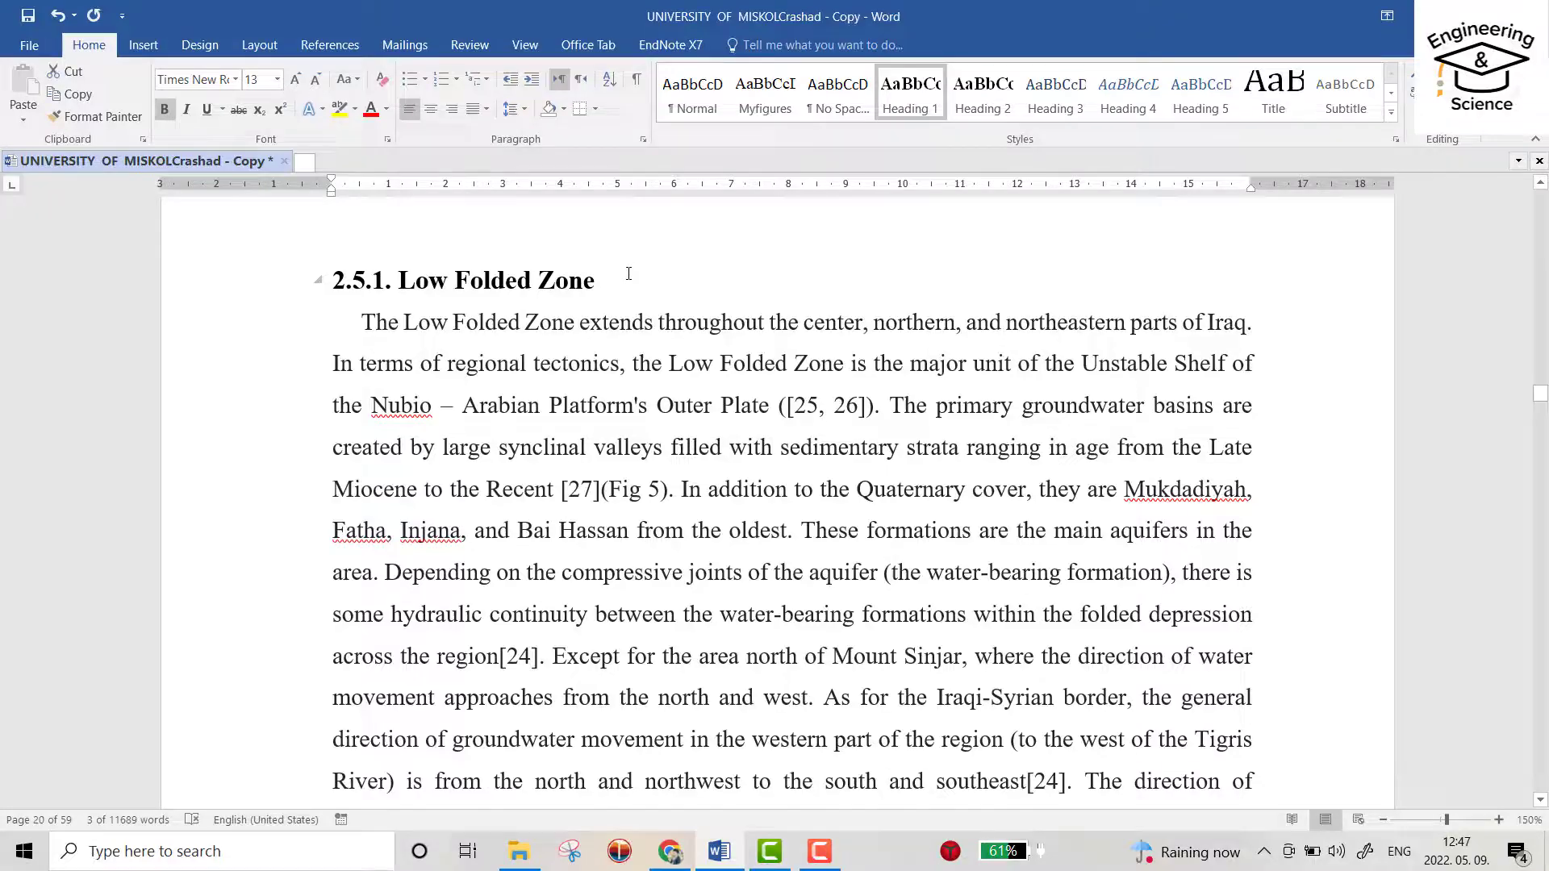
Apply Heading 2 to 2.5.1. Low Folded Zone and confirm its style settings.
{"action": "left_click_drag", "start_coordinate": [611, 278], "coordinate": [319, 284]}
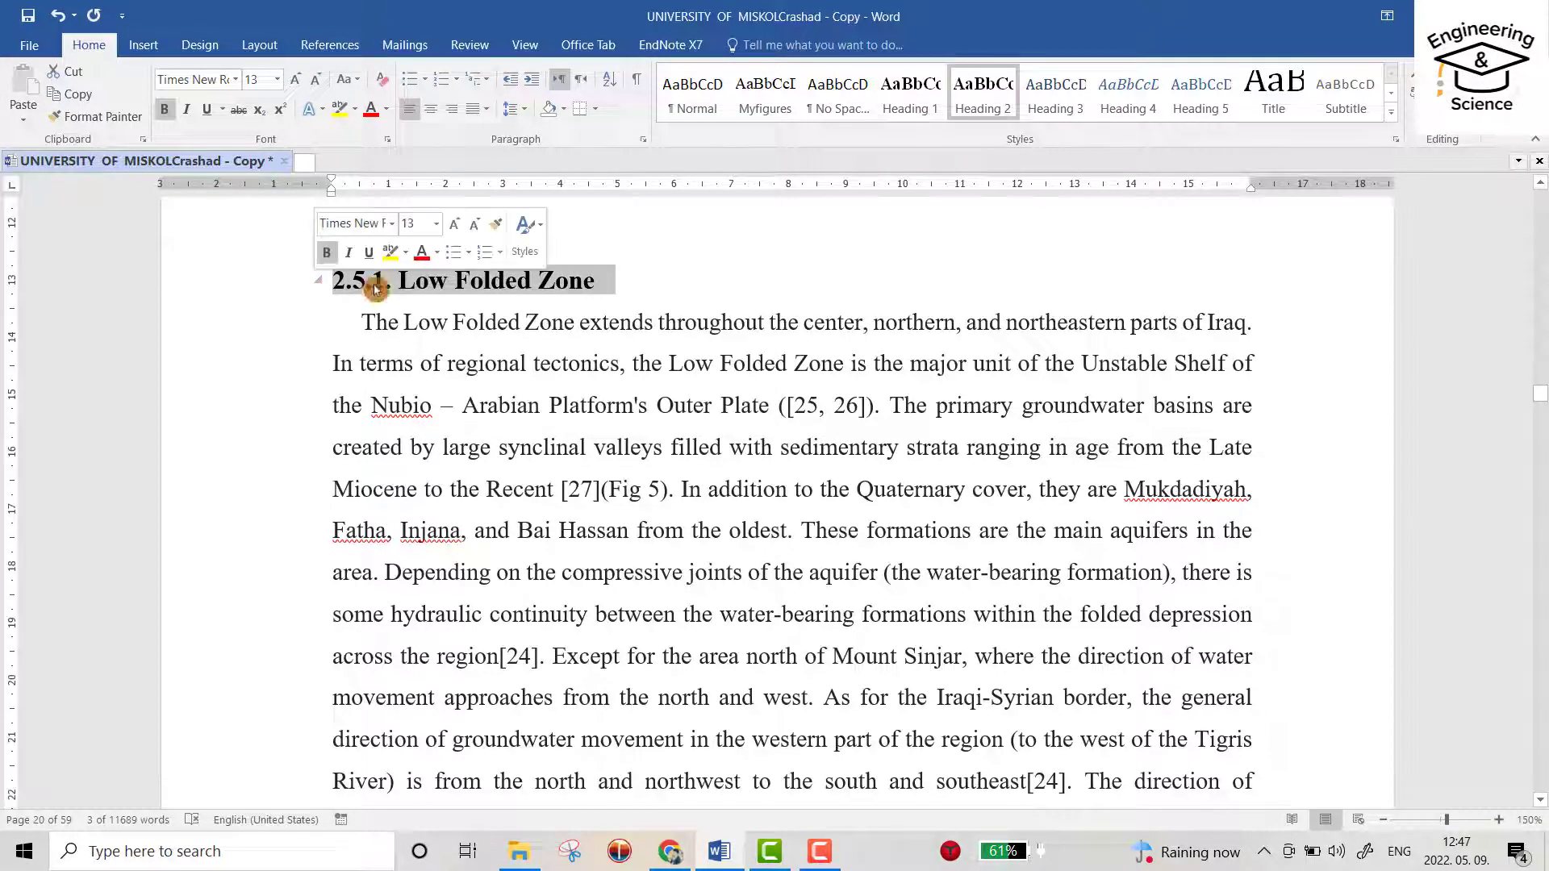
{"action": "left_click", "coordinate": [990, 105]}
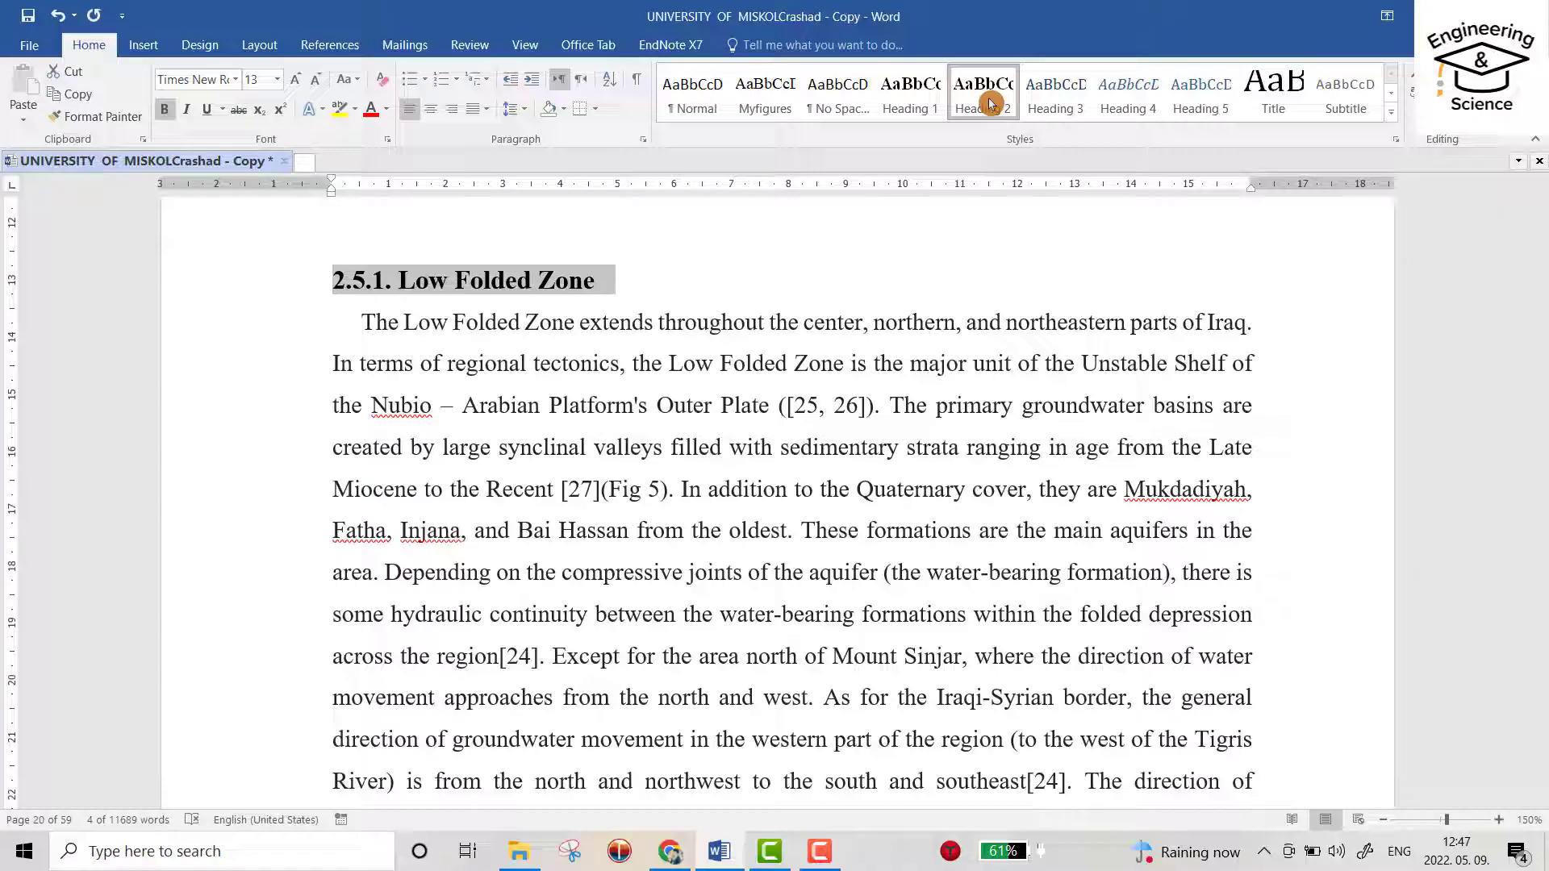
{"action": "right_click", "coordinate": [987, 102]}
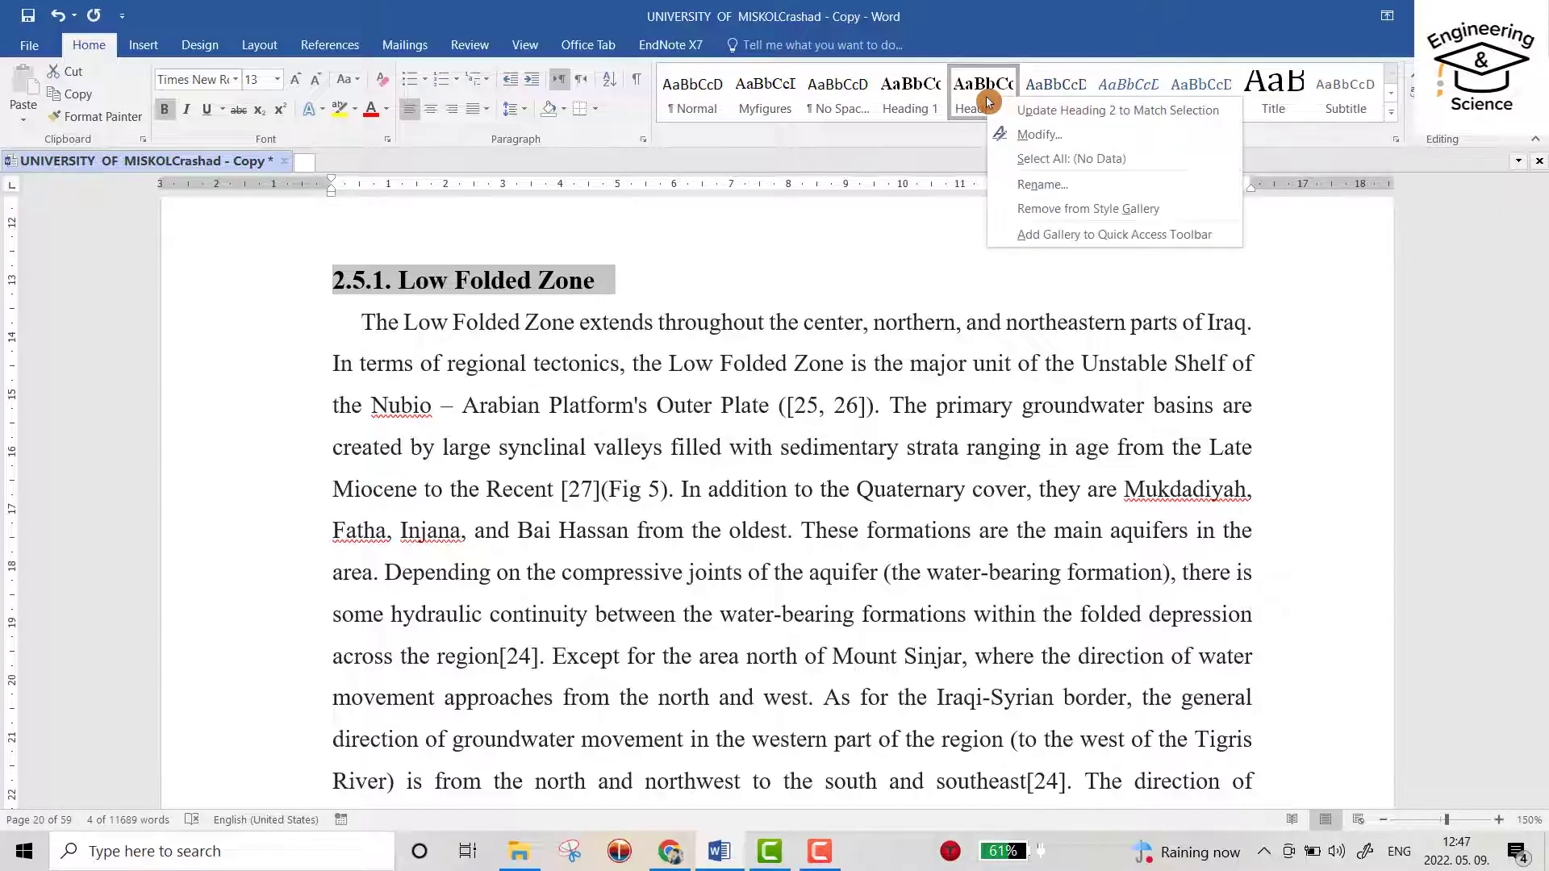
{"action": "left_click", "coordinate": [1029, 138]}
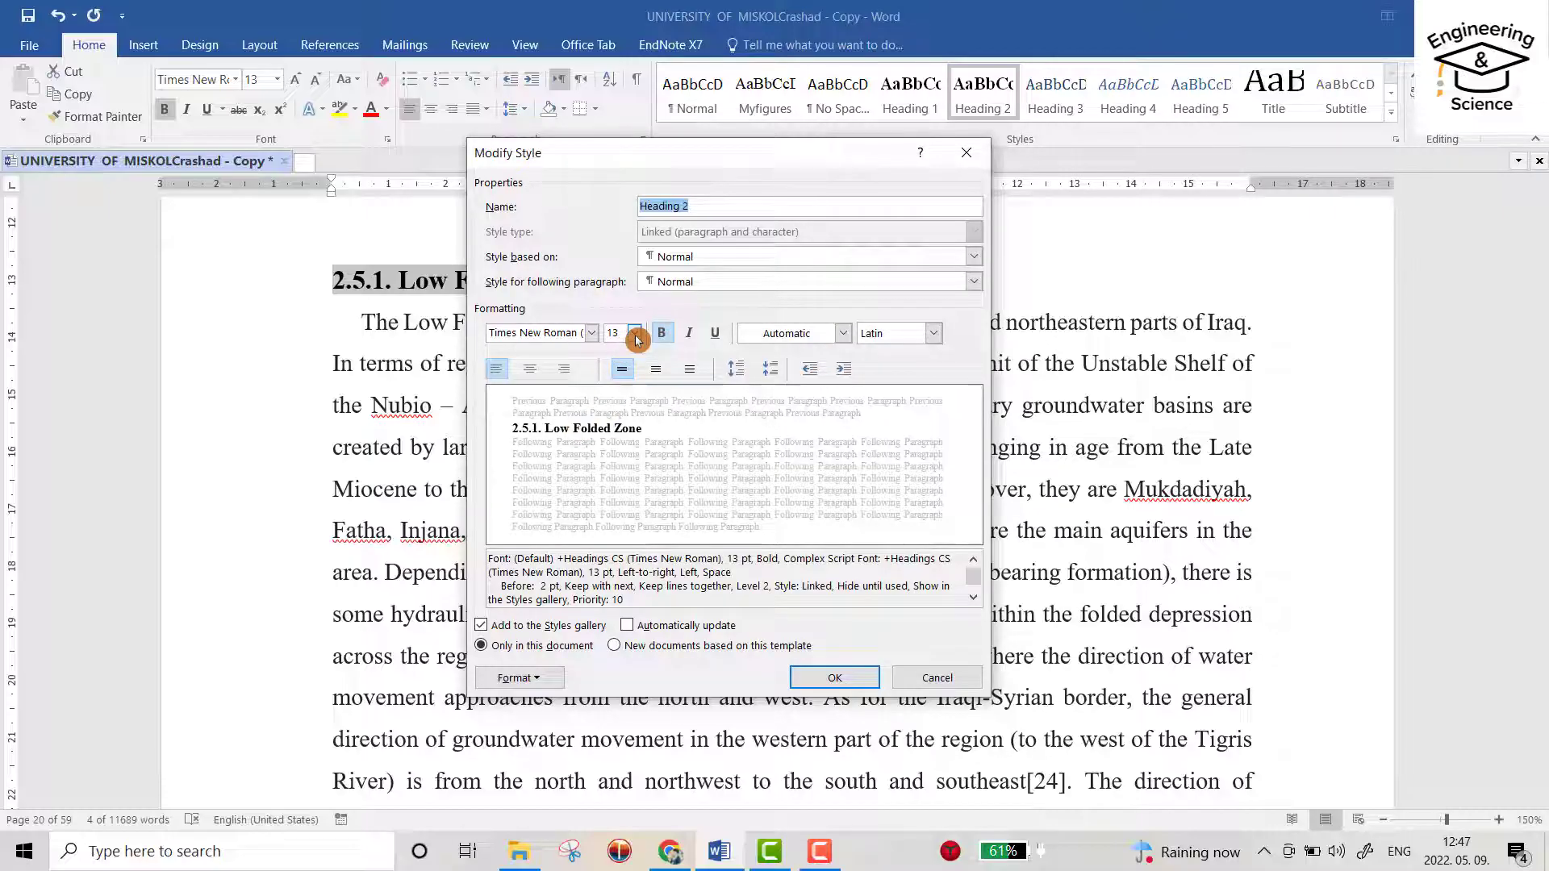
{"action": "left_click", "coordinate": [834, 678]}
{"action": "left_click", "coordinate": [640, 282]}
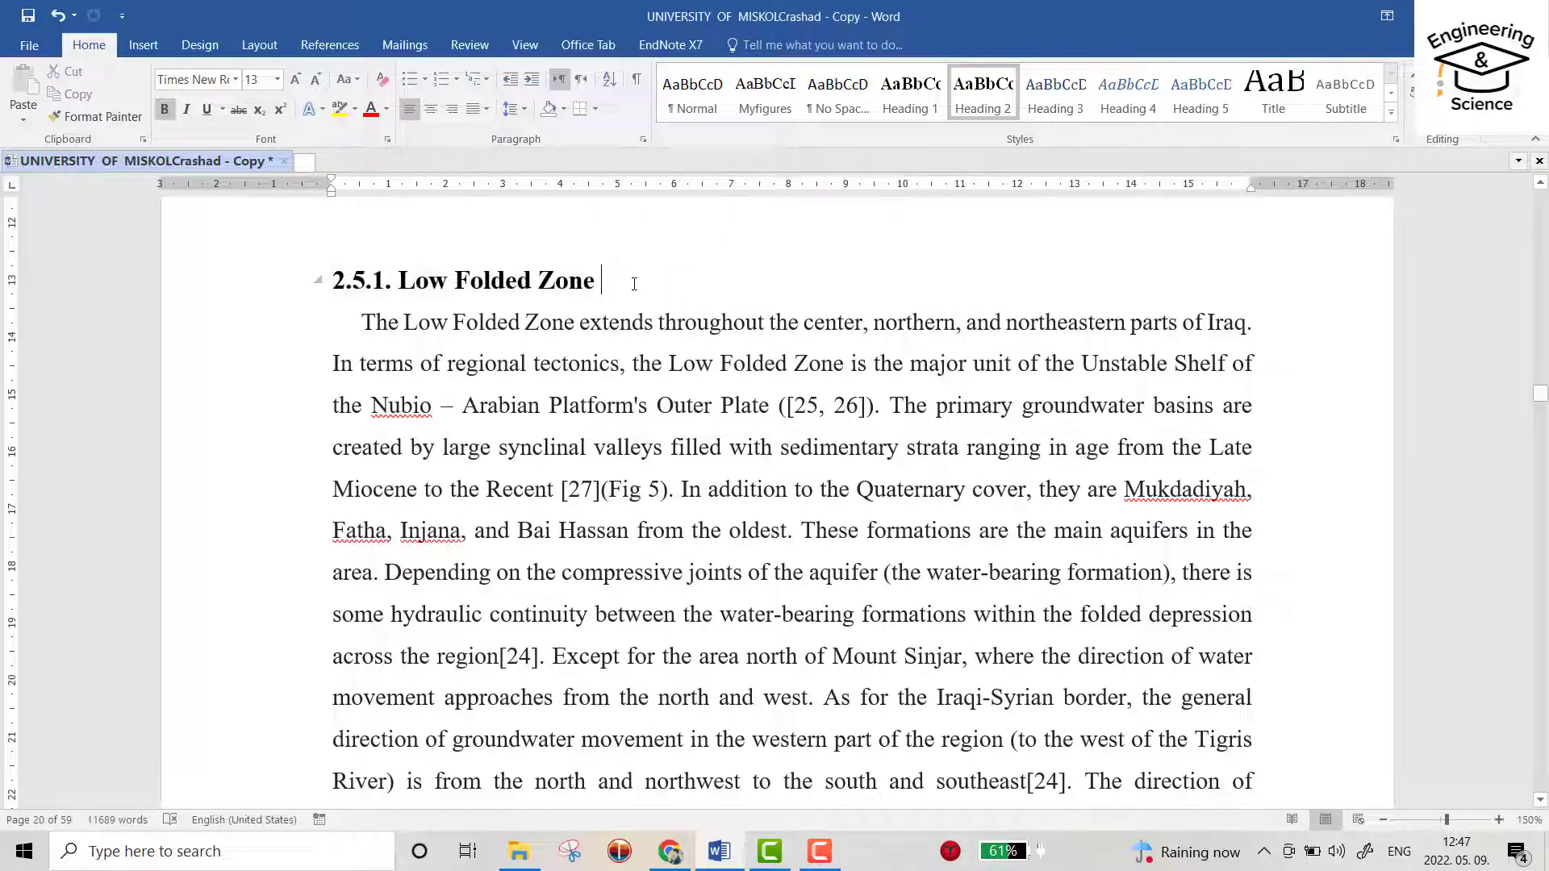
Apply a heading style to the 2.6. Erbil Basin heading.
{"action": "left_click_drag", "start_coordinate": [633, 280], "coordinate": [269, 287]}
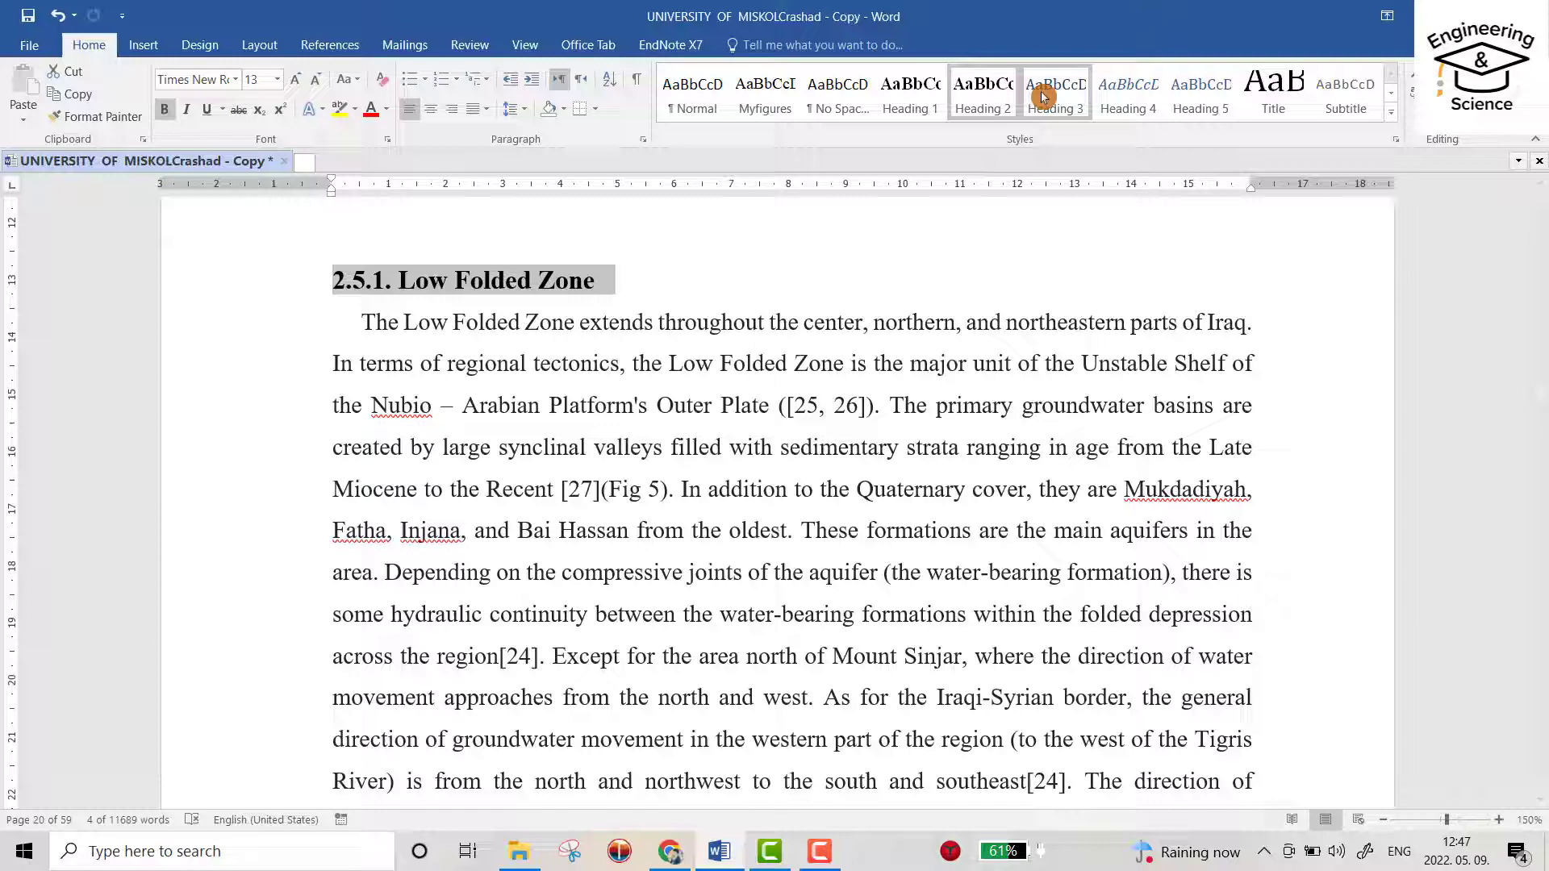
{"action": "scroll", "coordinate": [691, 360], "scroll_direction": "down", "scroll_amount": 10}
{"action": "scroll", "coordinate": [692, 368], "scroll_direction": "down", "scroll_amount": 10}
{"action": "scroll", "coordinate": [693, 369], "scroll_direction": "down", "scroll_amount": 10}
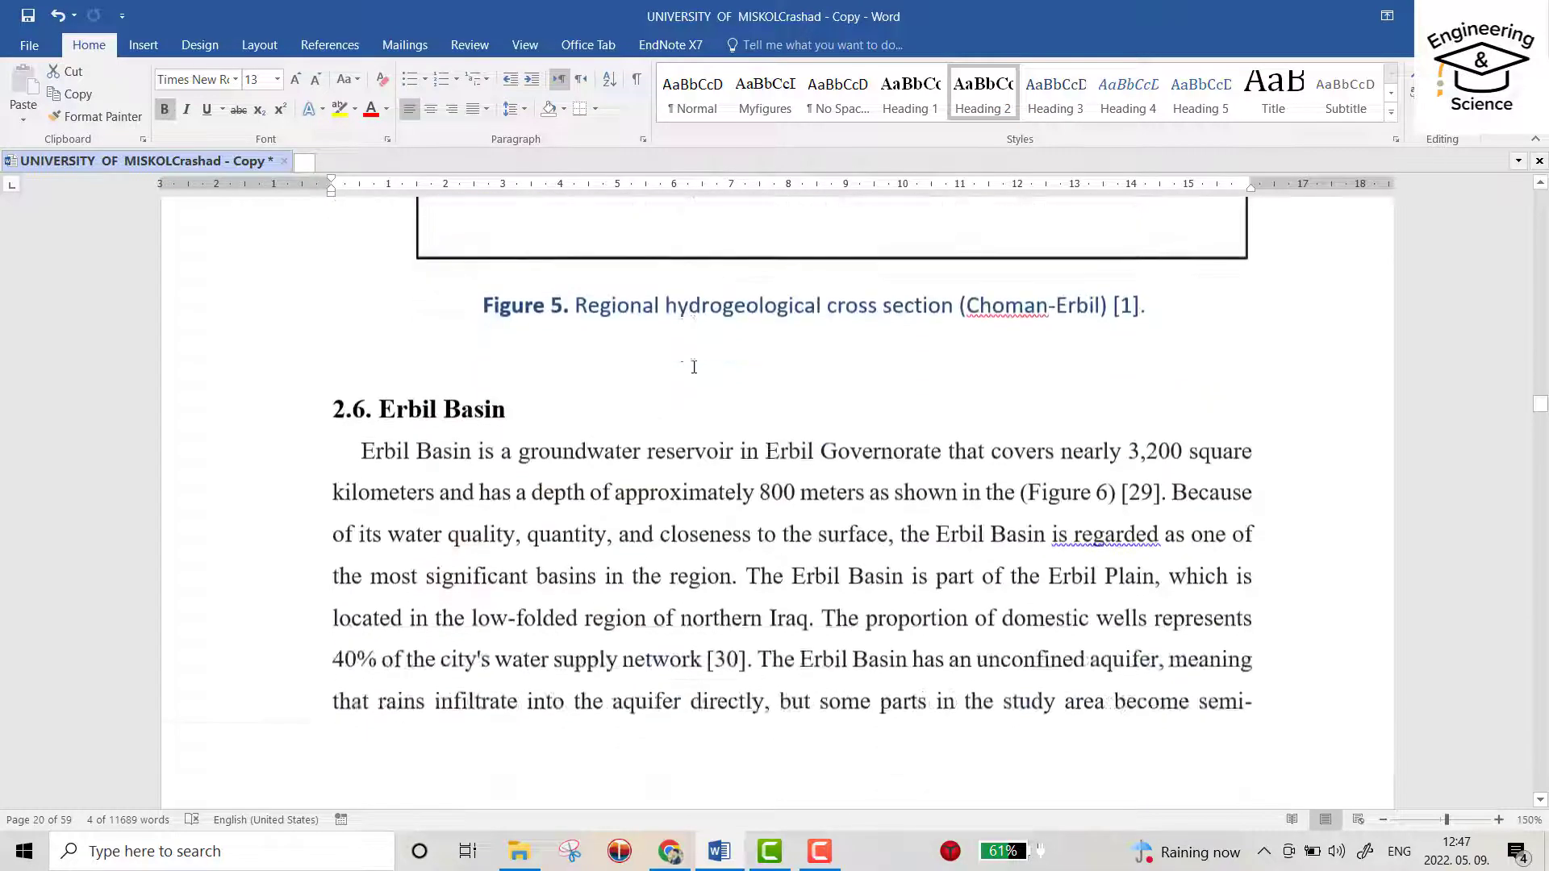
{"action": "left_click", "coordinate": [286, 316]}
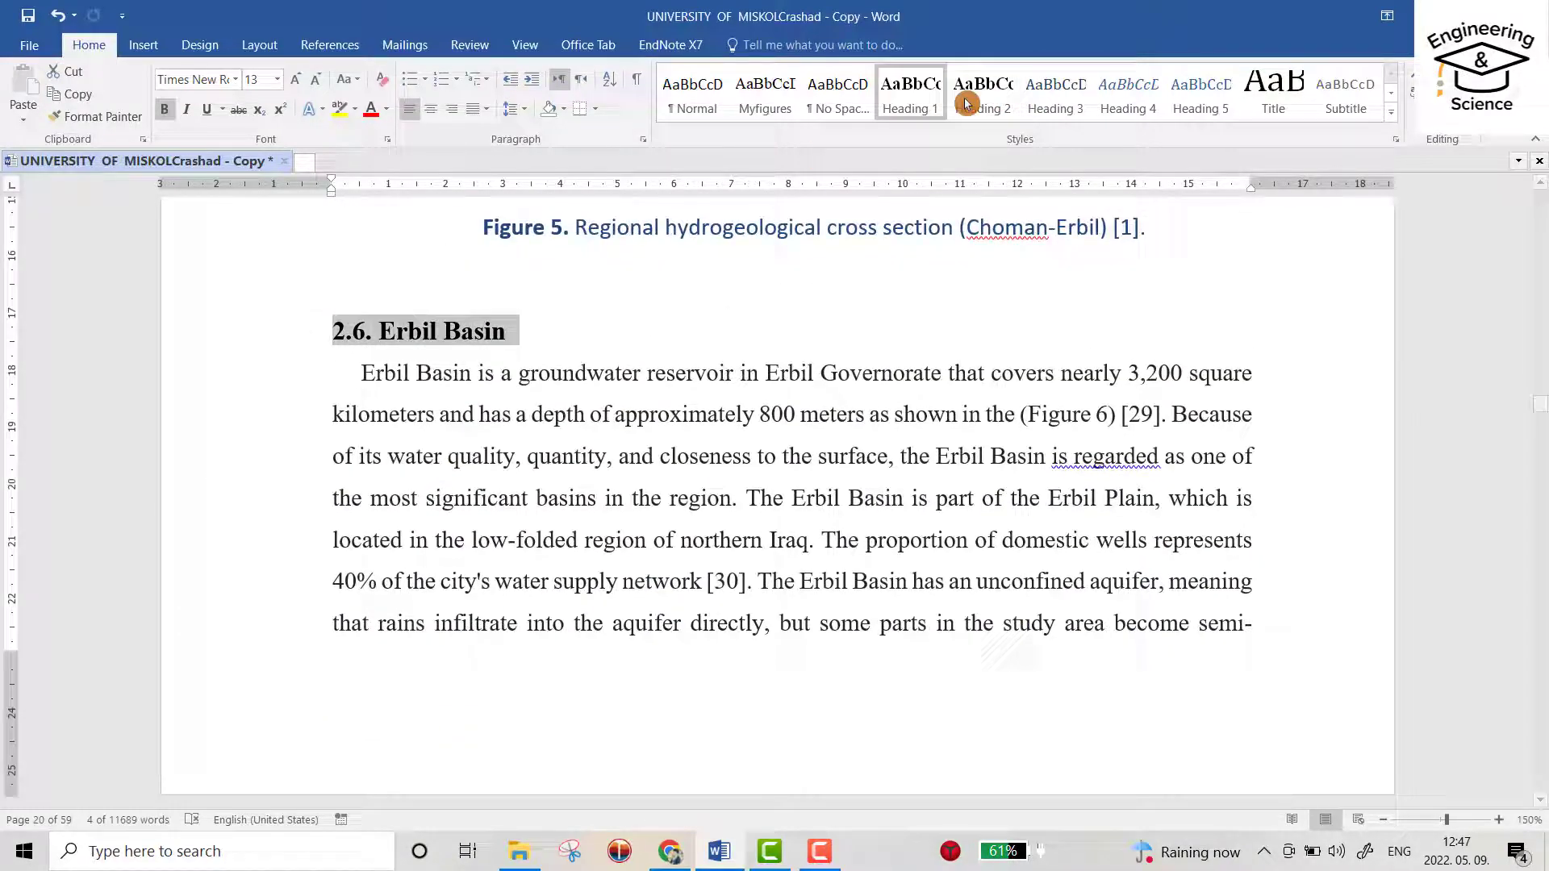
{"action": "left_click", "coordinate": [911, 90]}
{"action": "scroll", "coordinate": [666, 445], "scroll_direction": "down", "scroll_amount": 3}
{"action": "scroll", "coordinate": [666, 446], "scroll_direction": "down", "scroll_amount": 3}
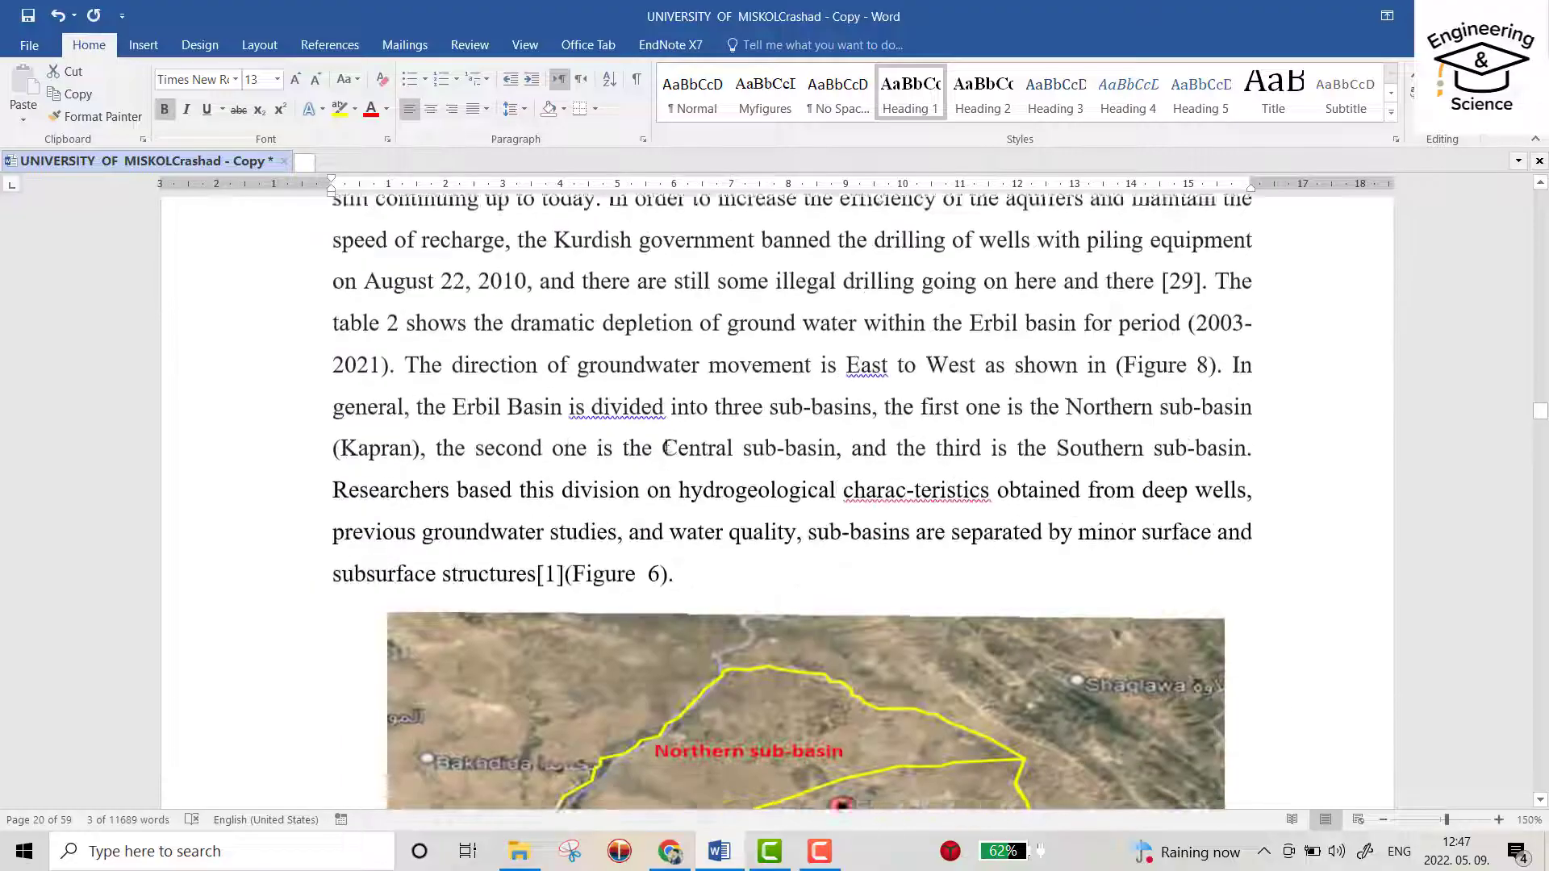
{"action": "scroll", "coordinate": [666, 446], "scroll_direction": "down", "scroll_amount": 3}
{"action": "scroll", "coordinate": [666, 446], "scroll_direction": "down", "scroll_amount": 3}
{"action": "scroll", "coordinate": [665, 443], "scroll_direction": "down", "scroll_amount": 3}
{"action": "scroll", "coordinate": [665, 442], "scroll_direction": "down", "scroll_amount": 5}
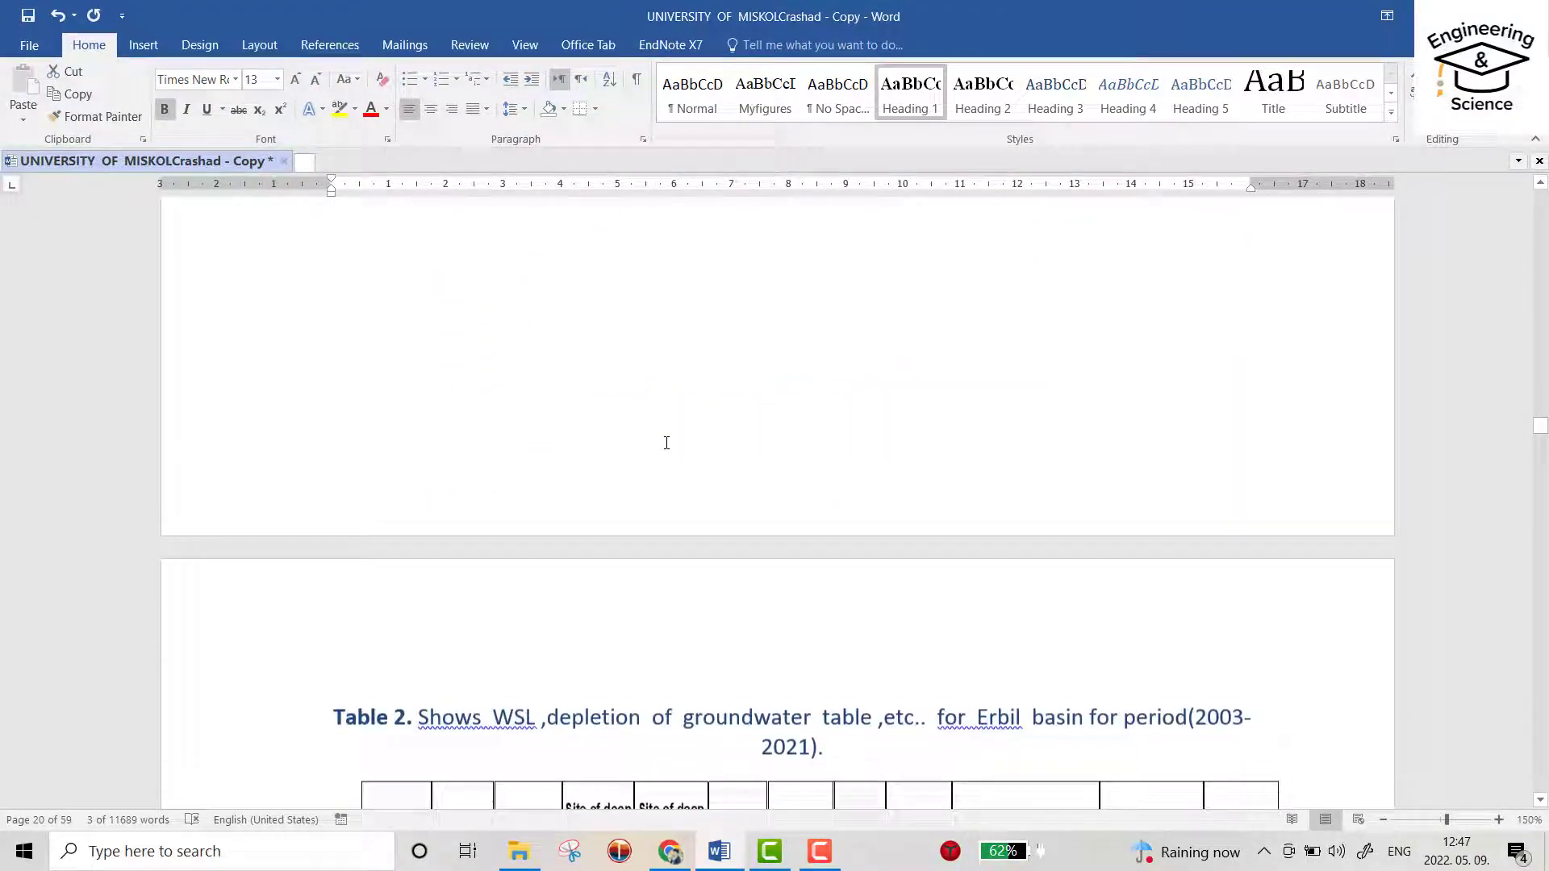
{"action": "scroll", "coordinate": [665, 441], "scroll_direction": "down", "scroll_amount": 5}
{"action": "scroll", "coordinate": [665, 441], "scroll_direction": "down", "scroll_amount": 5}
{"action": "scroll", "coordinate": [665, 438], "scroll_direction": "down", "scroll_amount": 5}
{"action": "scroll", "coordinate": [667, 436], "scroll_direction": "down", "scroll_amount": 5}
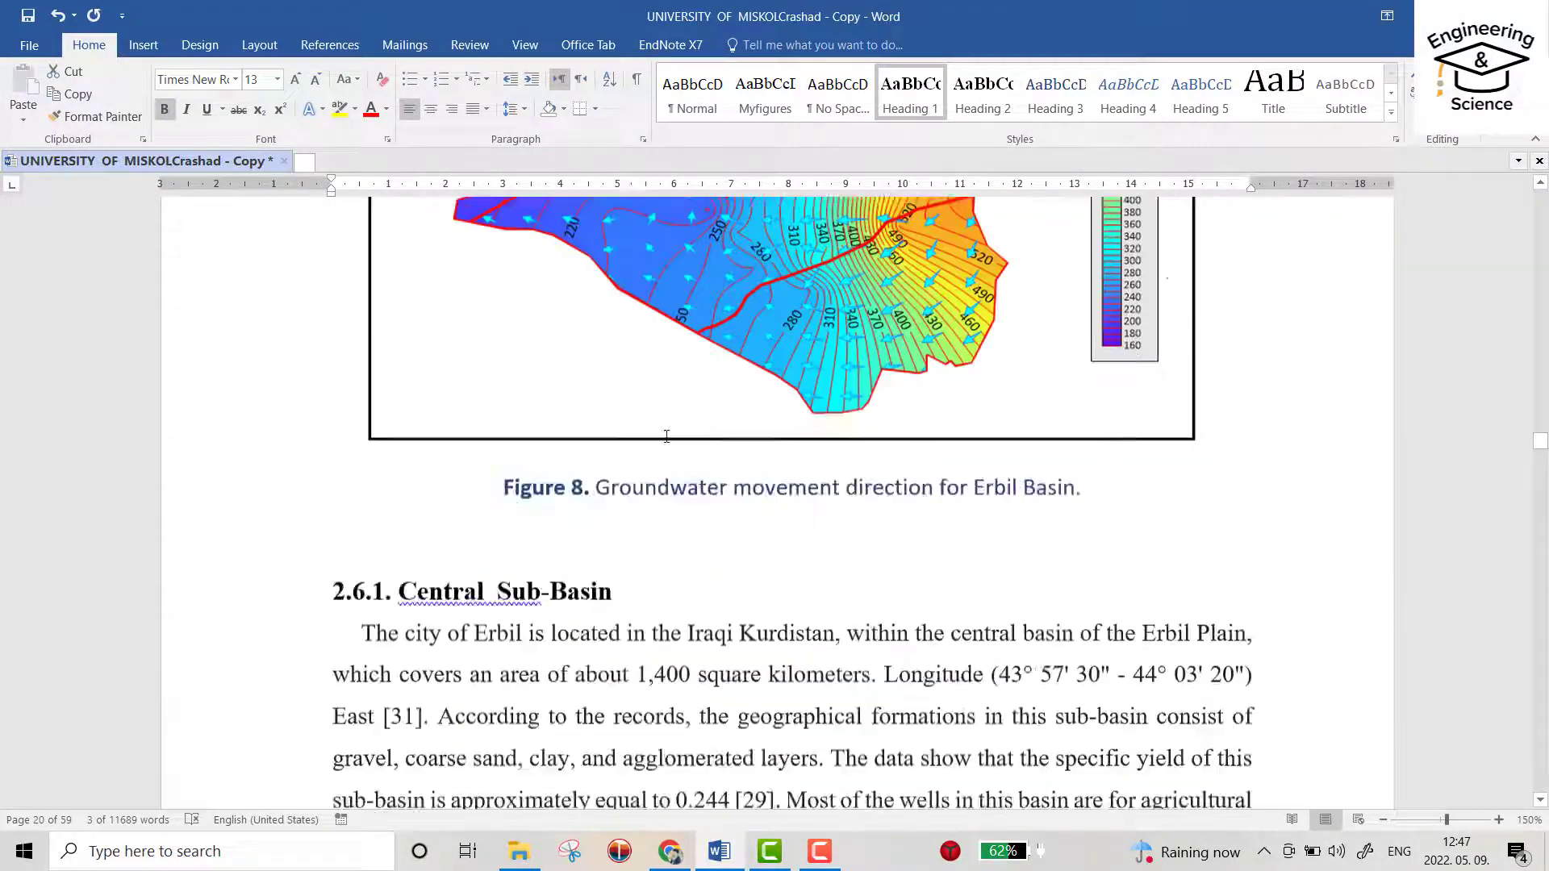
{"action": "scroll", "coordinate": [665, 419], "scroll_direction": "down", "scroll_amount": 5}
Make sub-basin headings 2.6.1–2.6.3 Heading 2 and 2.7. Climate Heading 1.
{"action": "left_click_drag", "start_coordinate": [644, 336], "coordinate": [321, 335]}
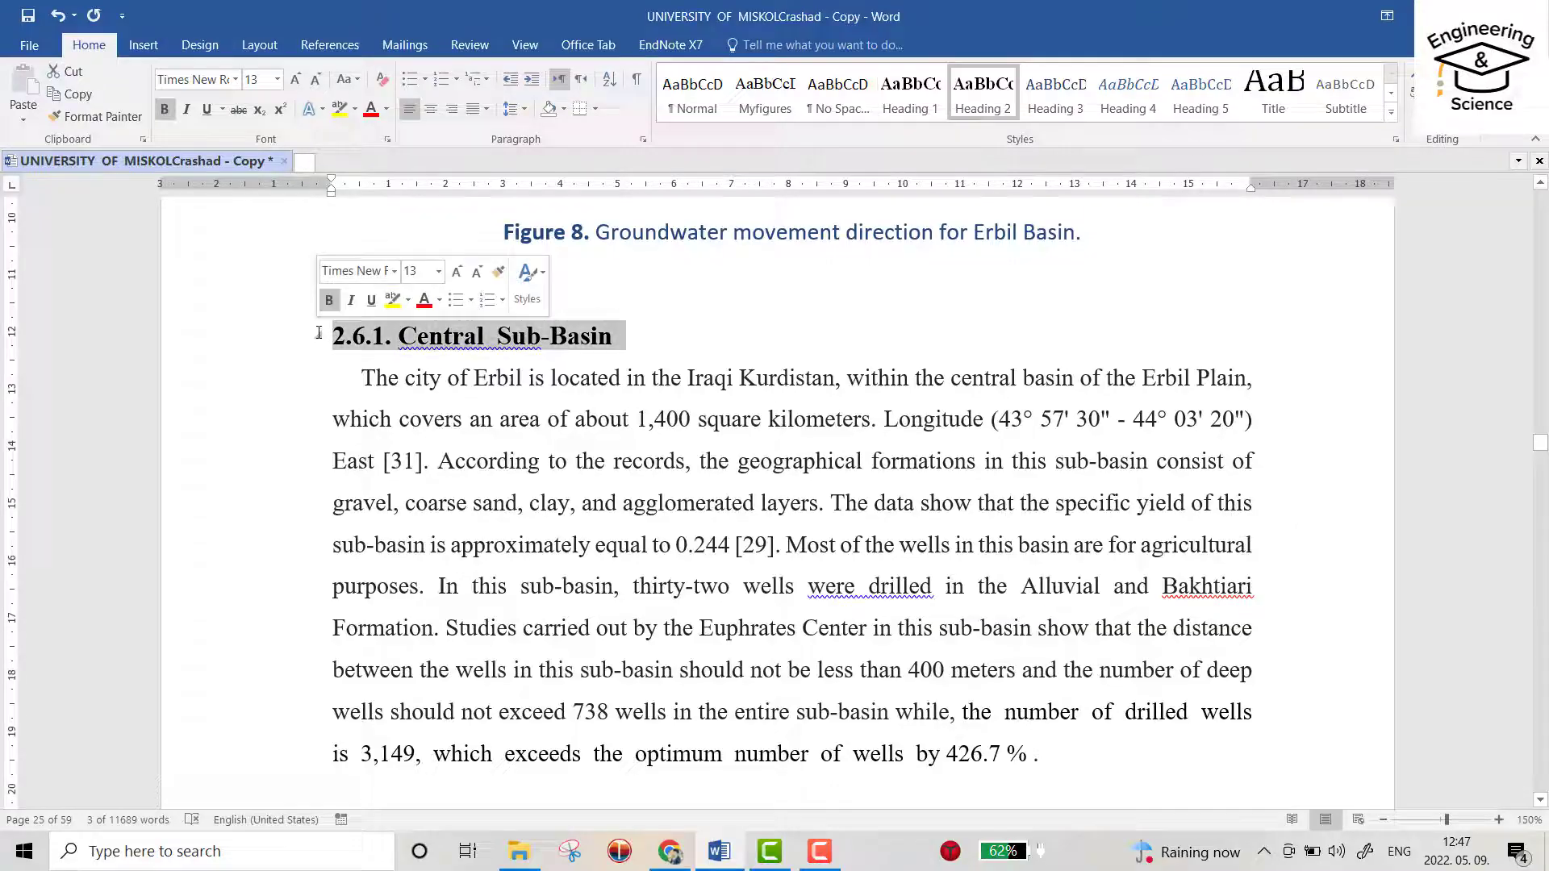
{"action": "left_click", "coordinate": [975, 104]}
{"action": "scroll", "coordinate": [664, 375], "scroll_direction": "down", "scroll_amount": 2}
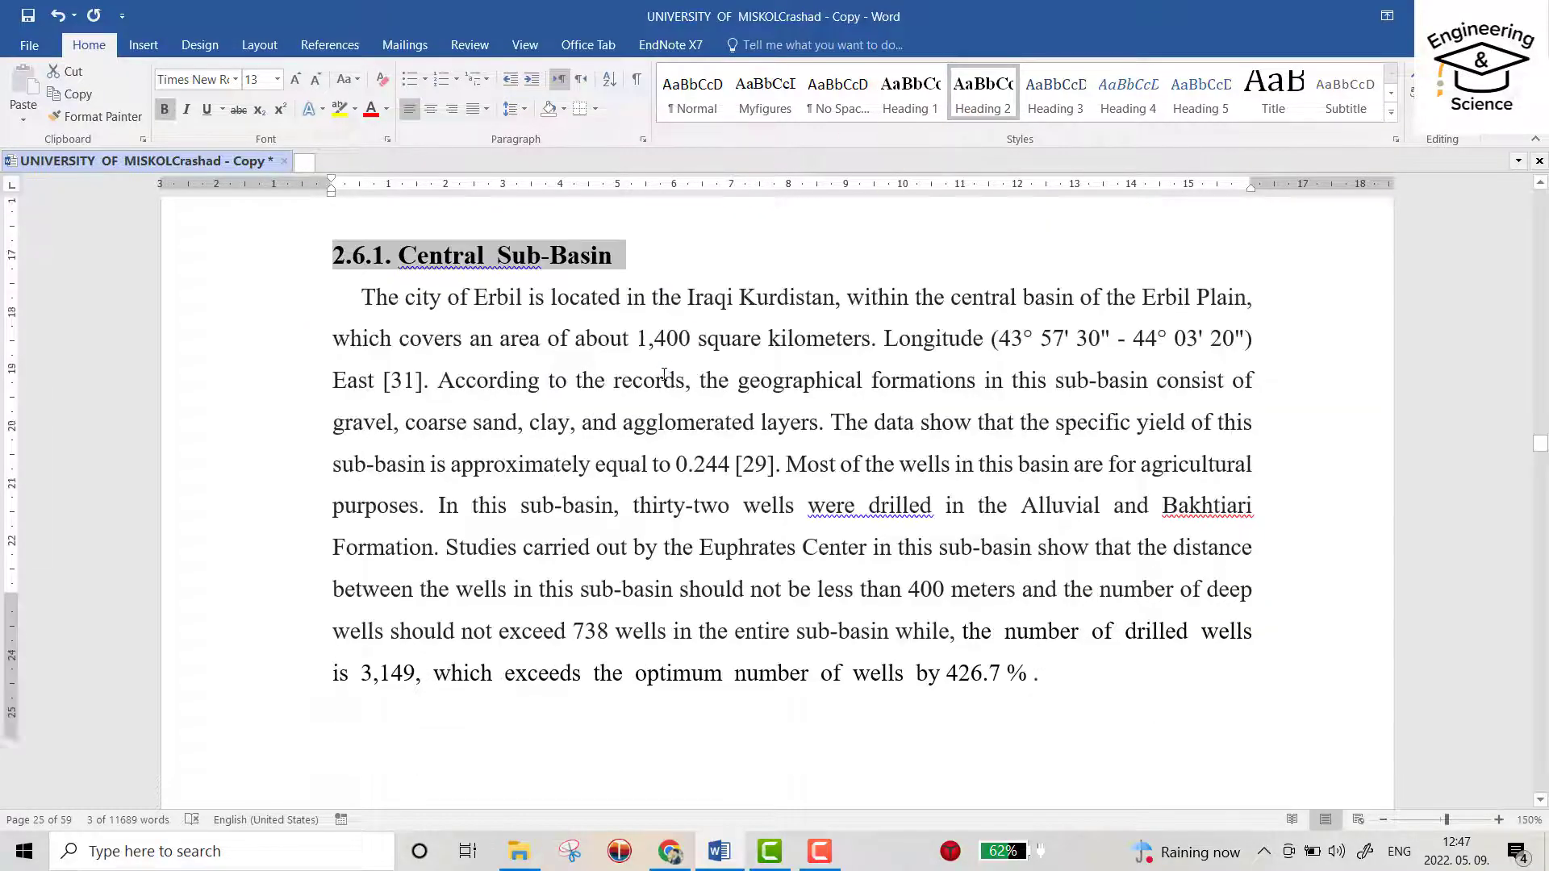
{"action": "scroll", "coordinate": [665, 375], "scroll_direction": "down", "scroll_amount": 5}
{"action": "scroll", "coordinate": [685, 354], "scroll_direction": "down", "scroll_amount": 5}
{"action": "left_click_drag", "start_coordinate": [874, 309], "coordinate": [324, 312]}
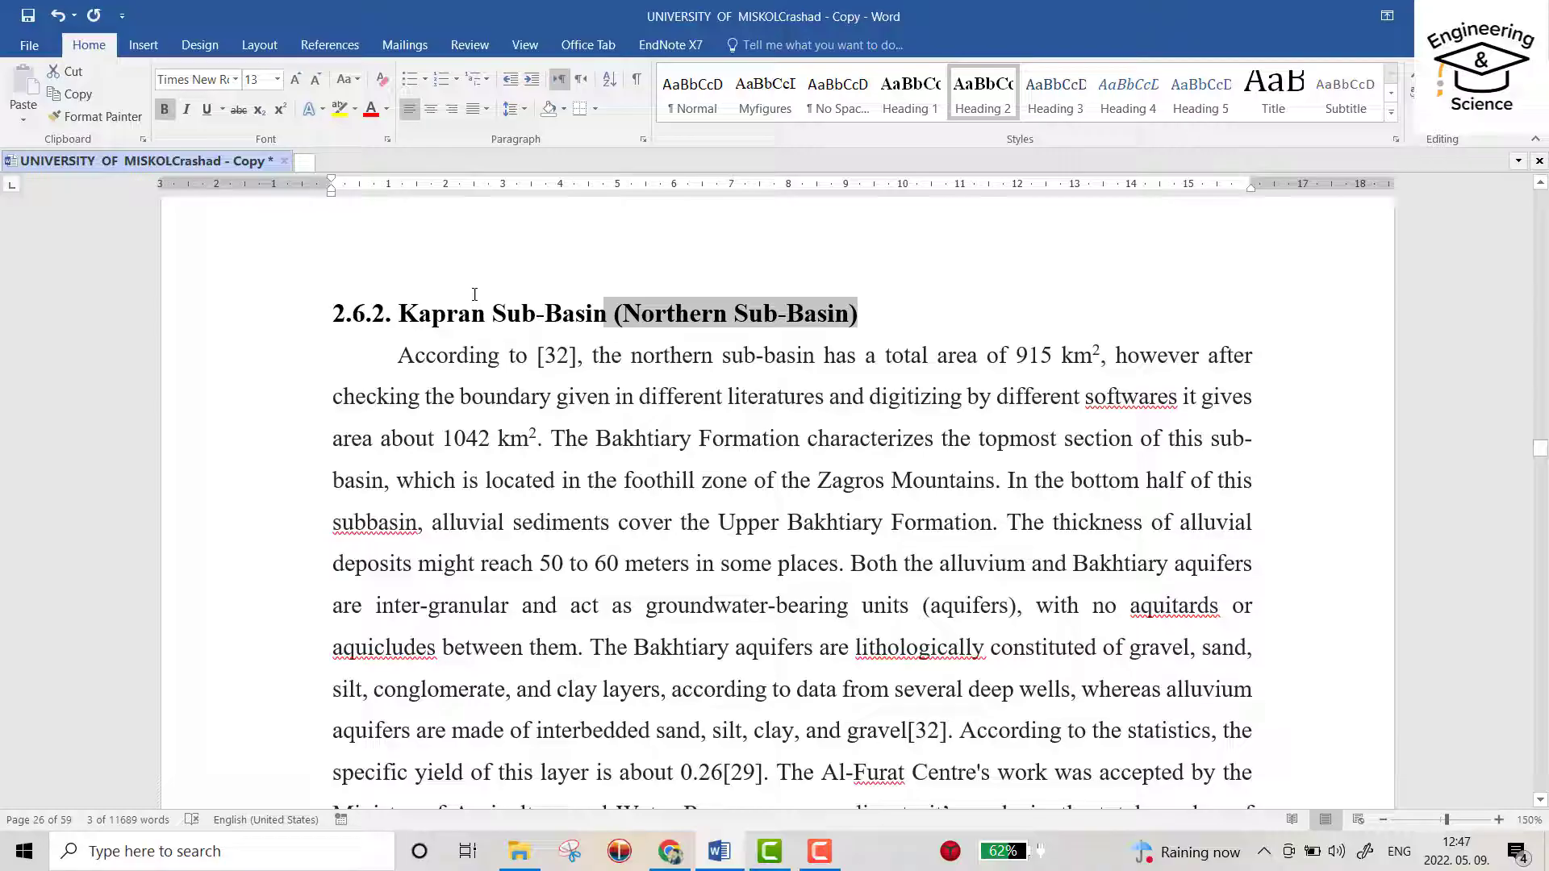
{"action": "left_click", "coordinate": [992, 105]}
{"action": "scroll", "coordinate": [823, 257], "scroll_direction": "down", "scroll_amount": 5}
{"action": "scroll", "coordinate": [765, 336], "scroll_direction": "down", "scroll_amount": 3}
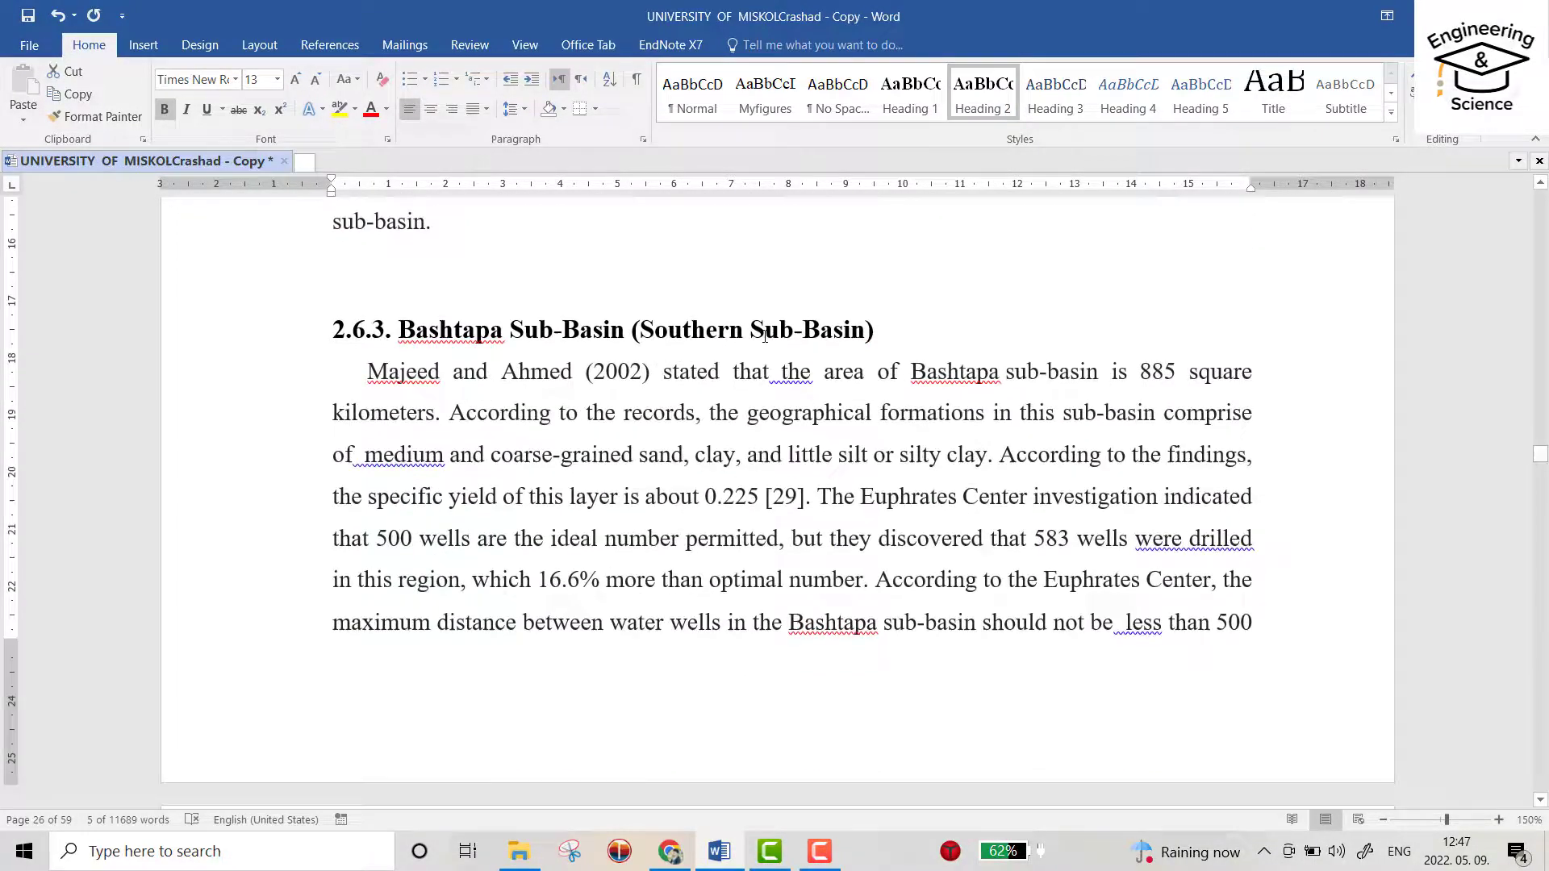
{"action": "left_click_drag", "start_coordinate": [880, 333], "coordinate": [237, 349]}
{"action": "left_click", "coordinate": [983, 94]}
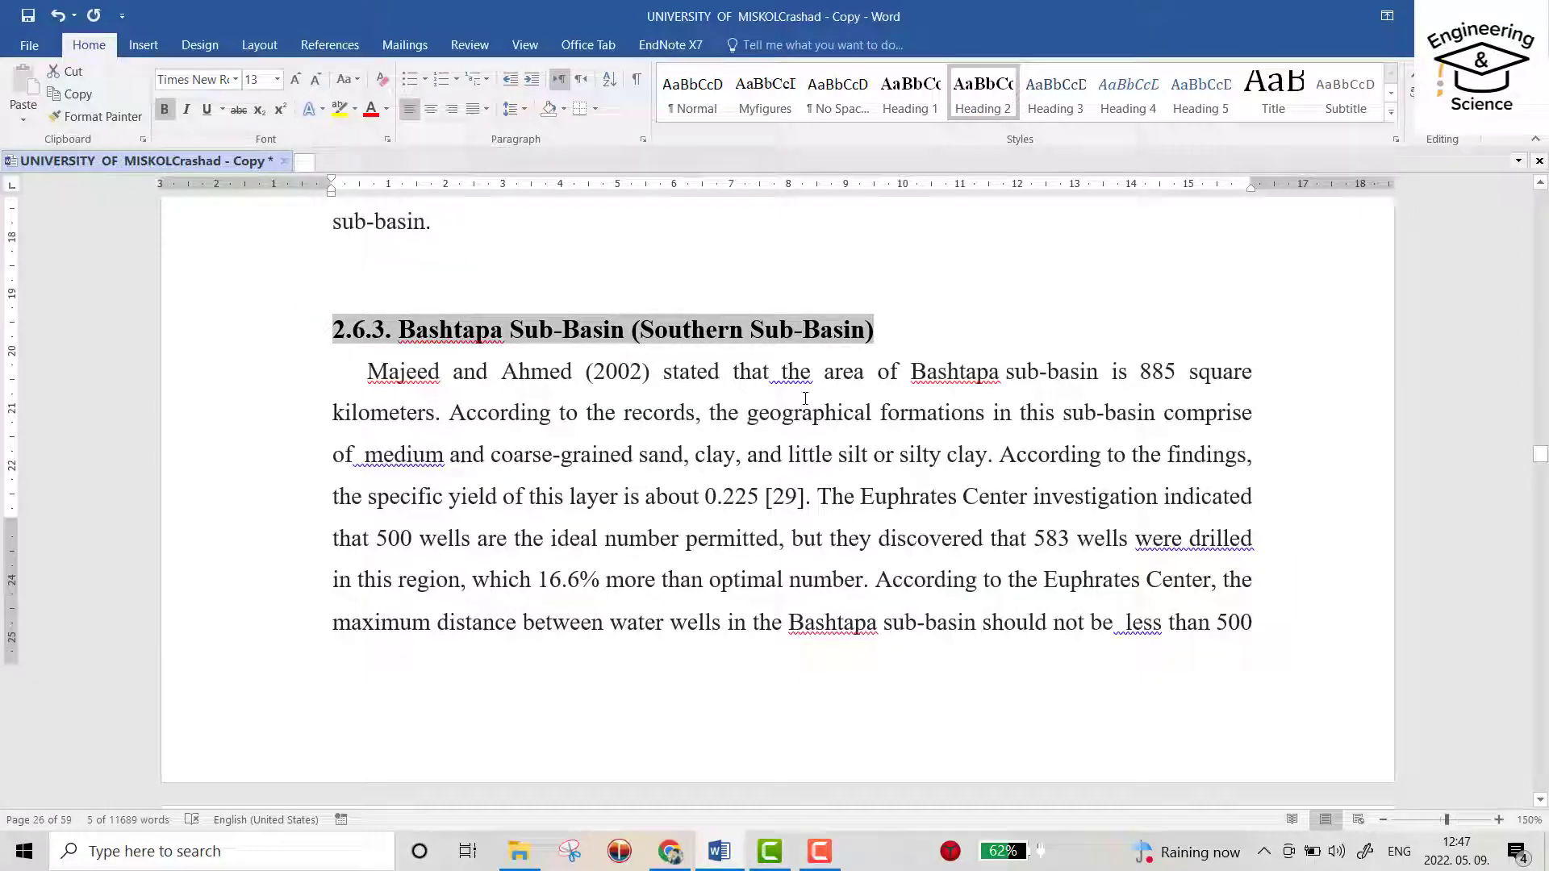
{"action": "scroll", "coordinate": [799, 400], "scroll_direction": "down", "scroll_amount": 10}
{"action": "left_click_drag", "start_coordinate": [516, 402], "coordinate": [282, 388]}
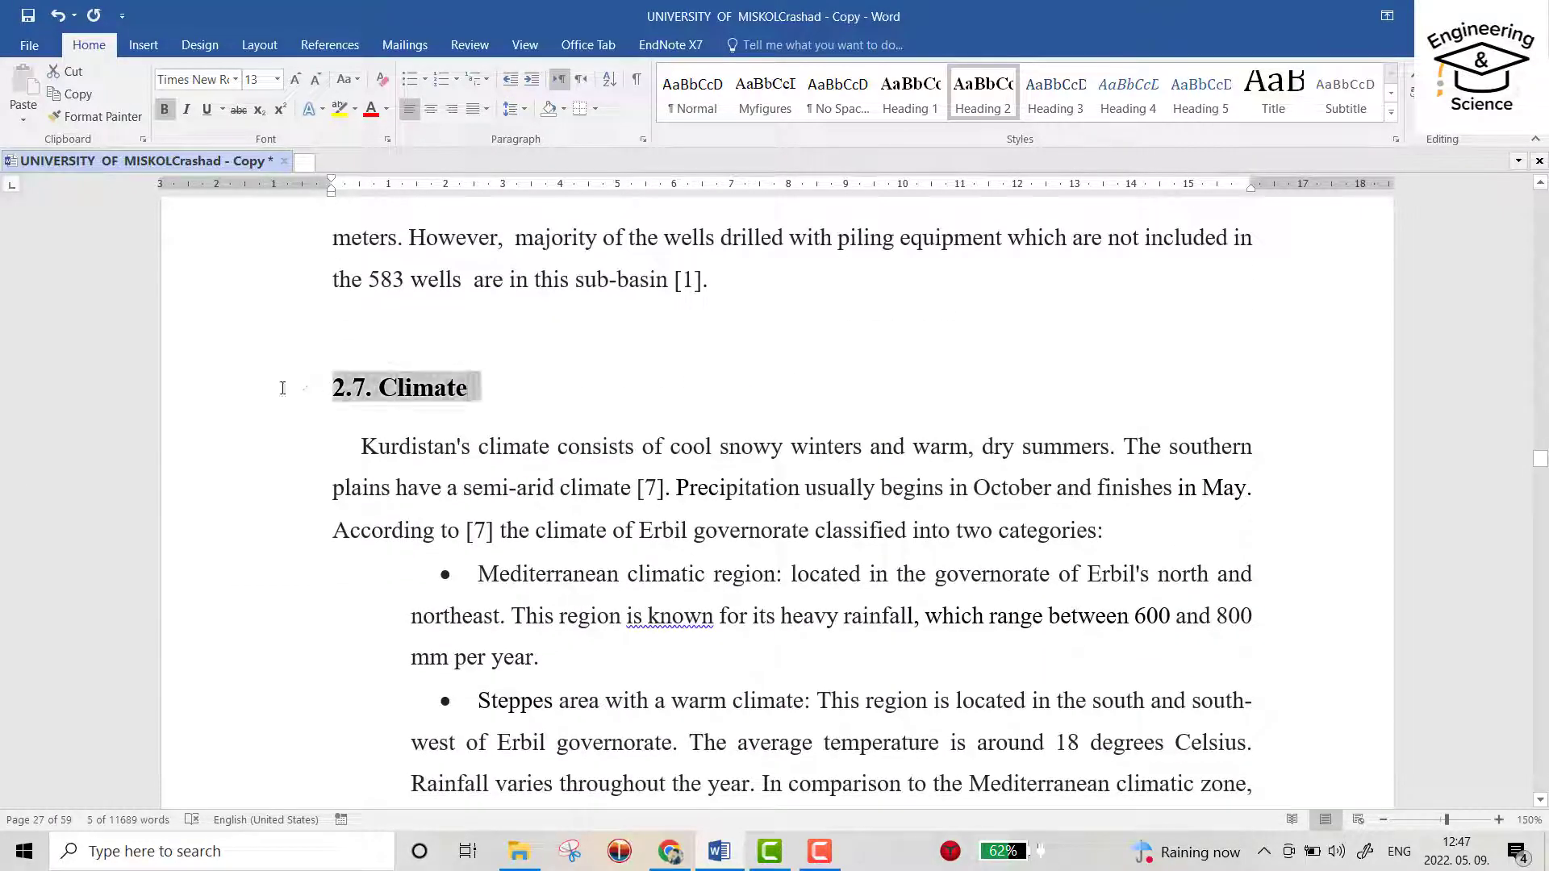
{"action": "left_click", "coordinate": [905, 112]}
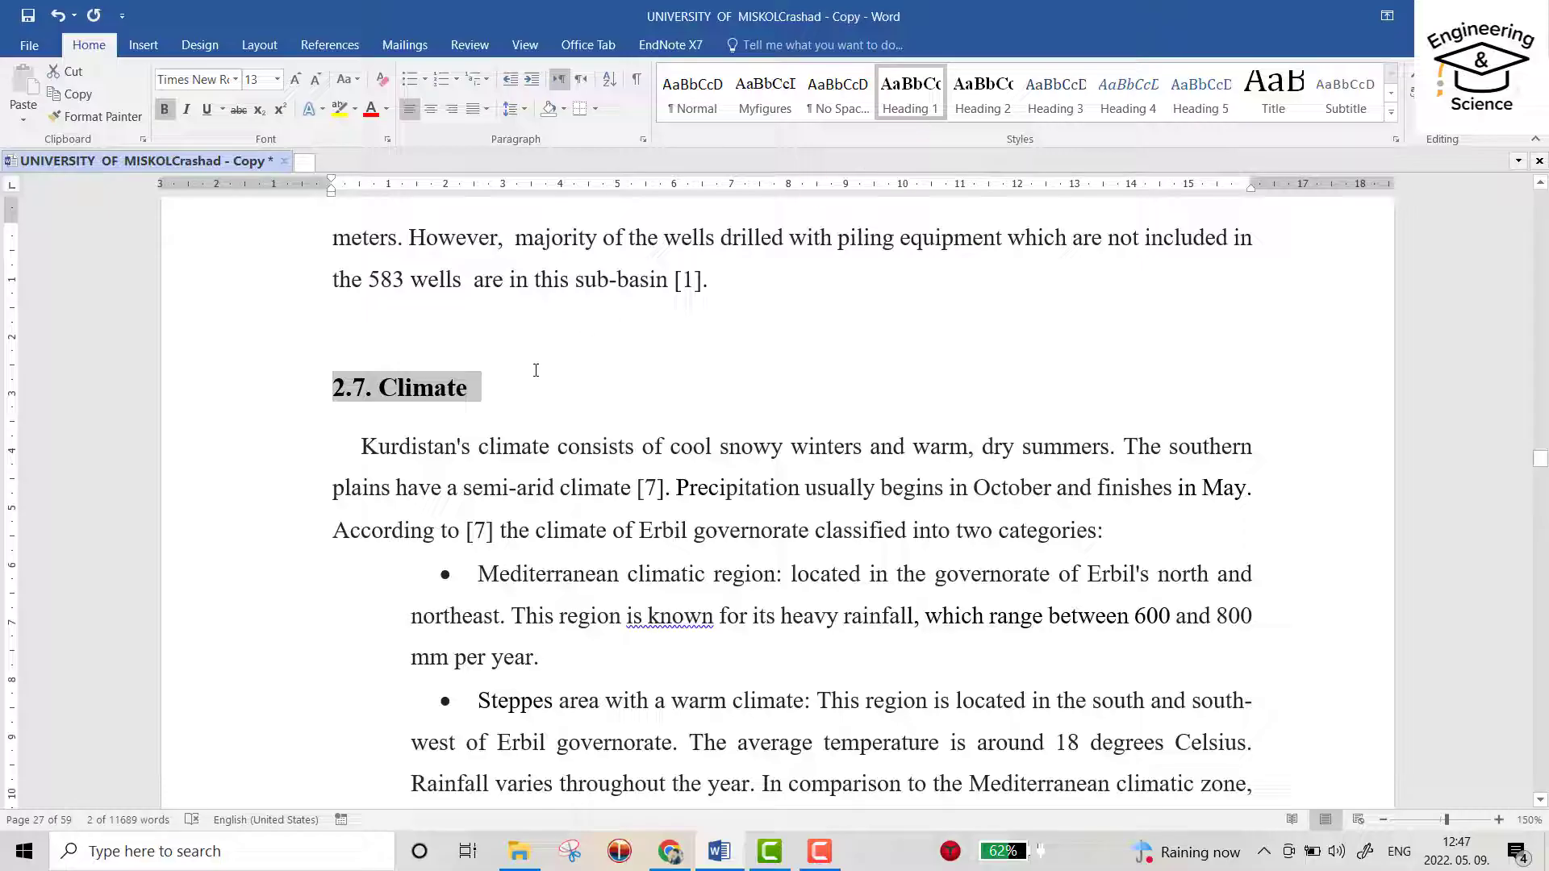
Add a left-aligned '2.7.1 pattern' line below Climate and style it Heading 2.
{"action": "left_click", "coordinate": [495, 409]}
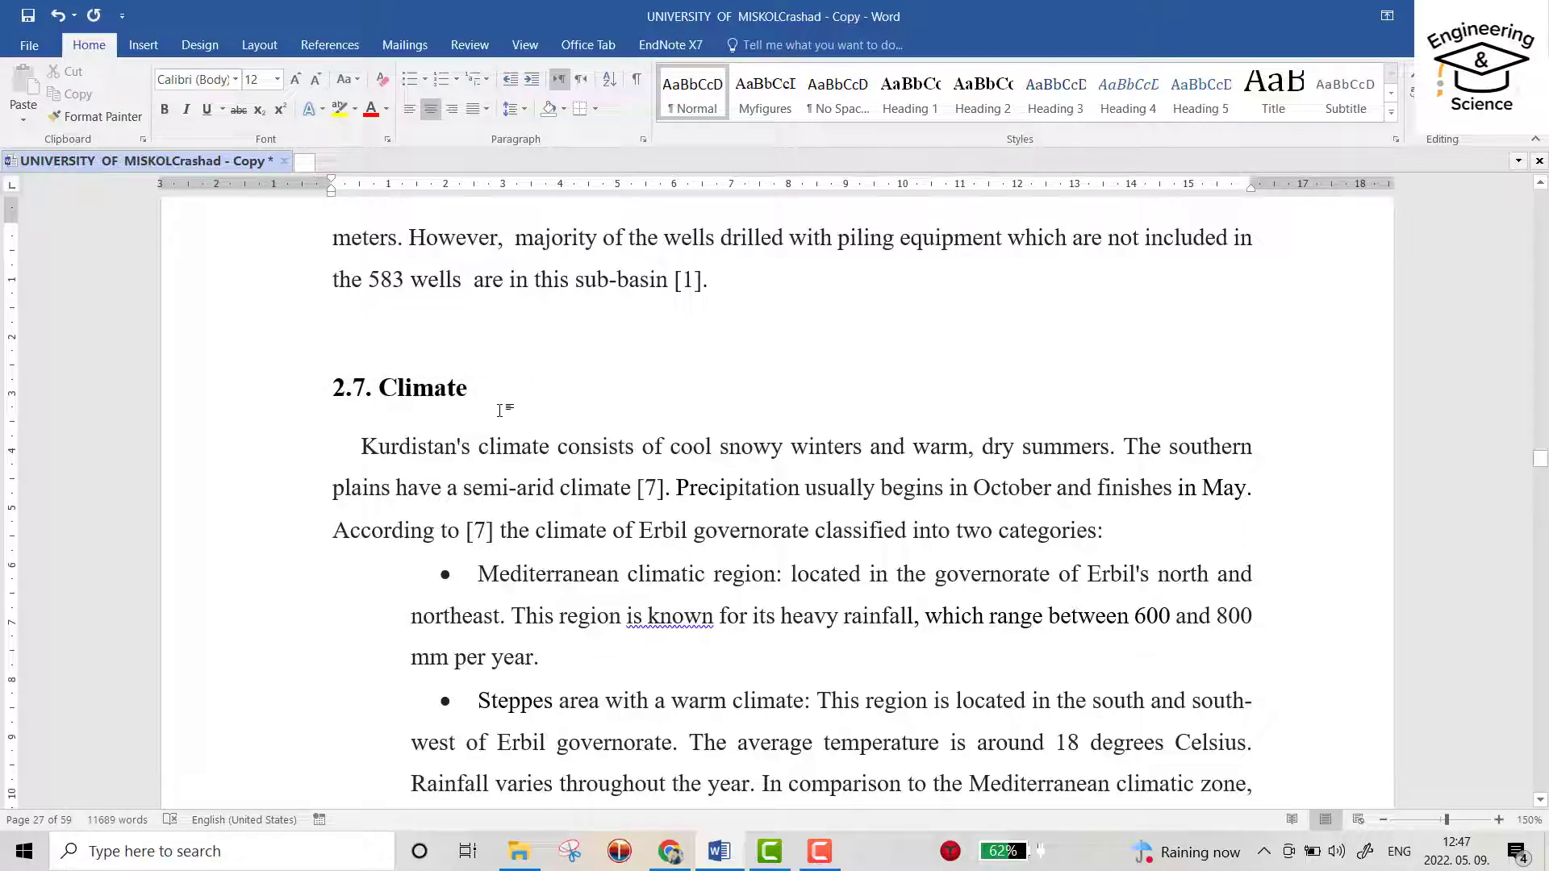
{"action": "key", "text": "Return"}
{"action": "left_click", "coordinate": [430, 108]}
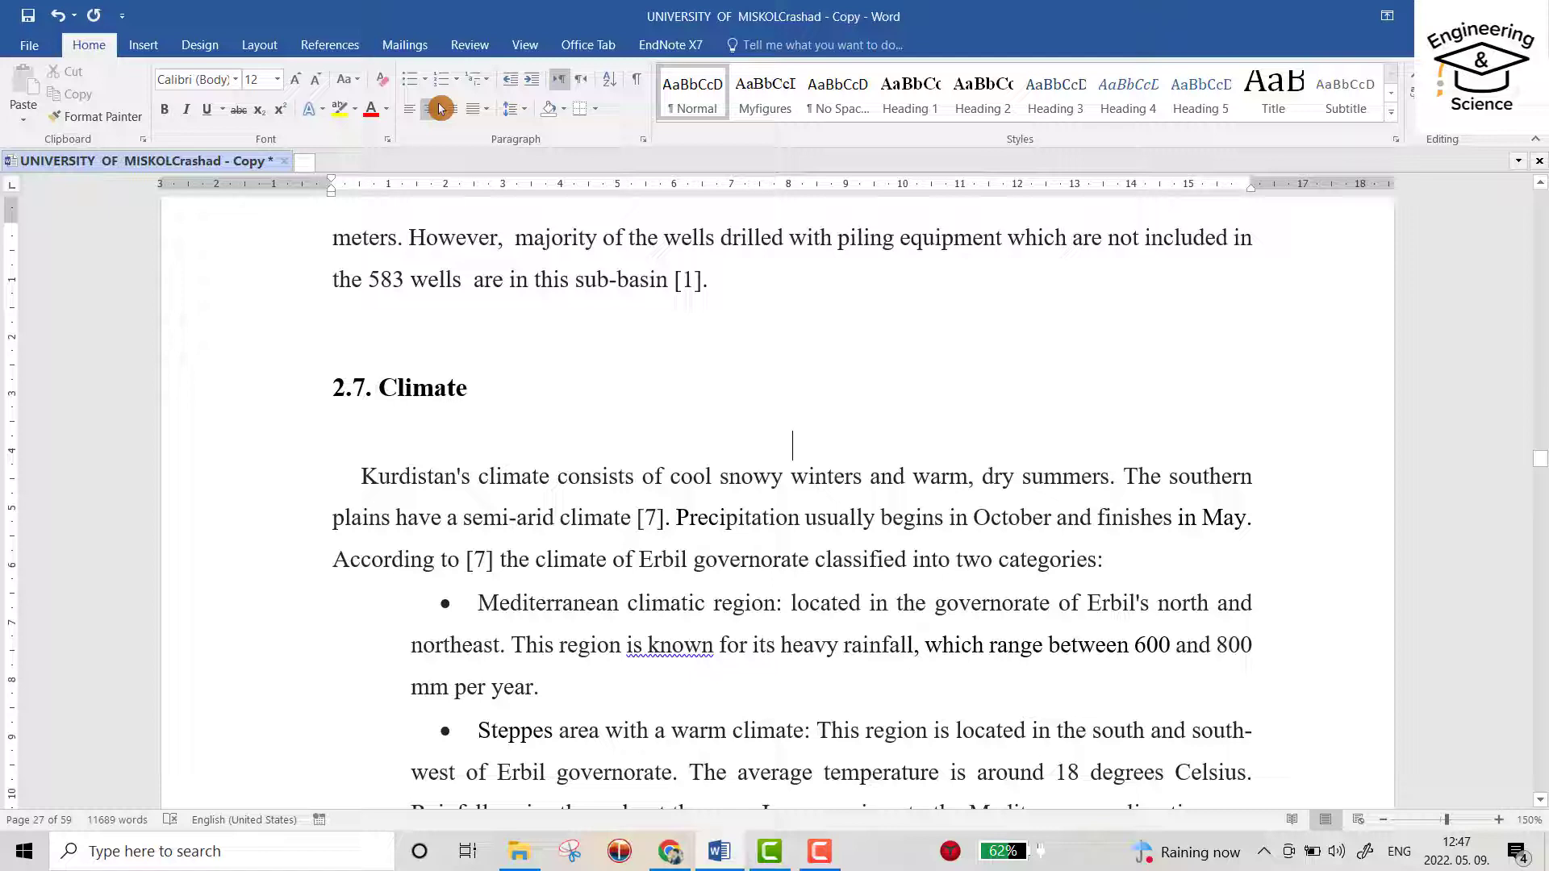
{"action": "left_click", "coordinate": [412, 108]}
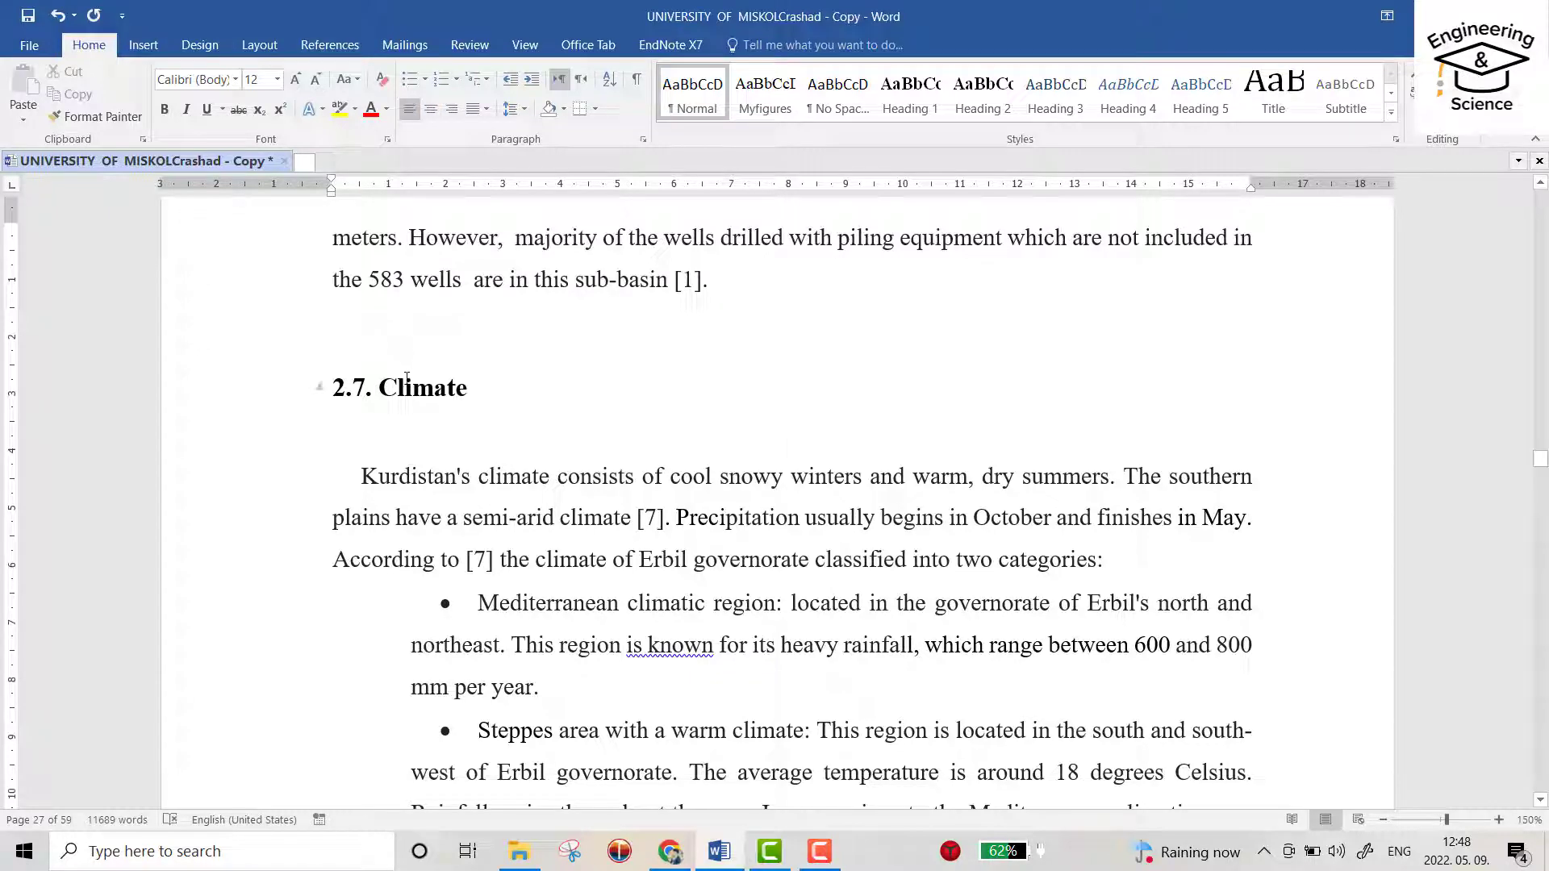
{"action": "type", "text": "2.7.1 pattern"}
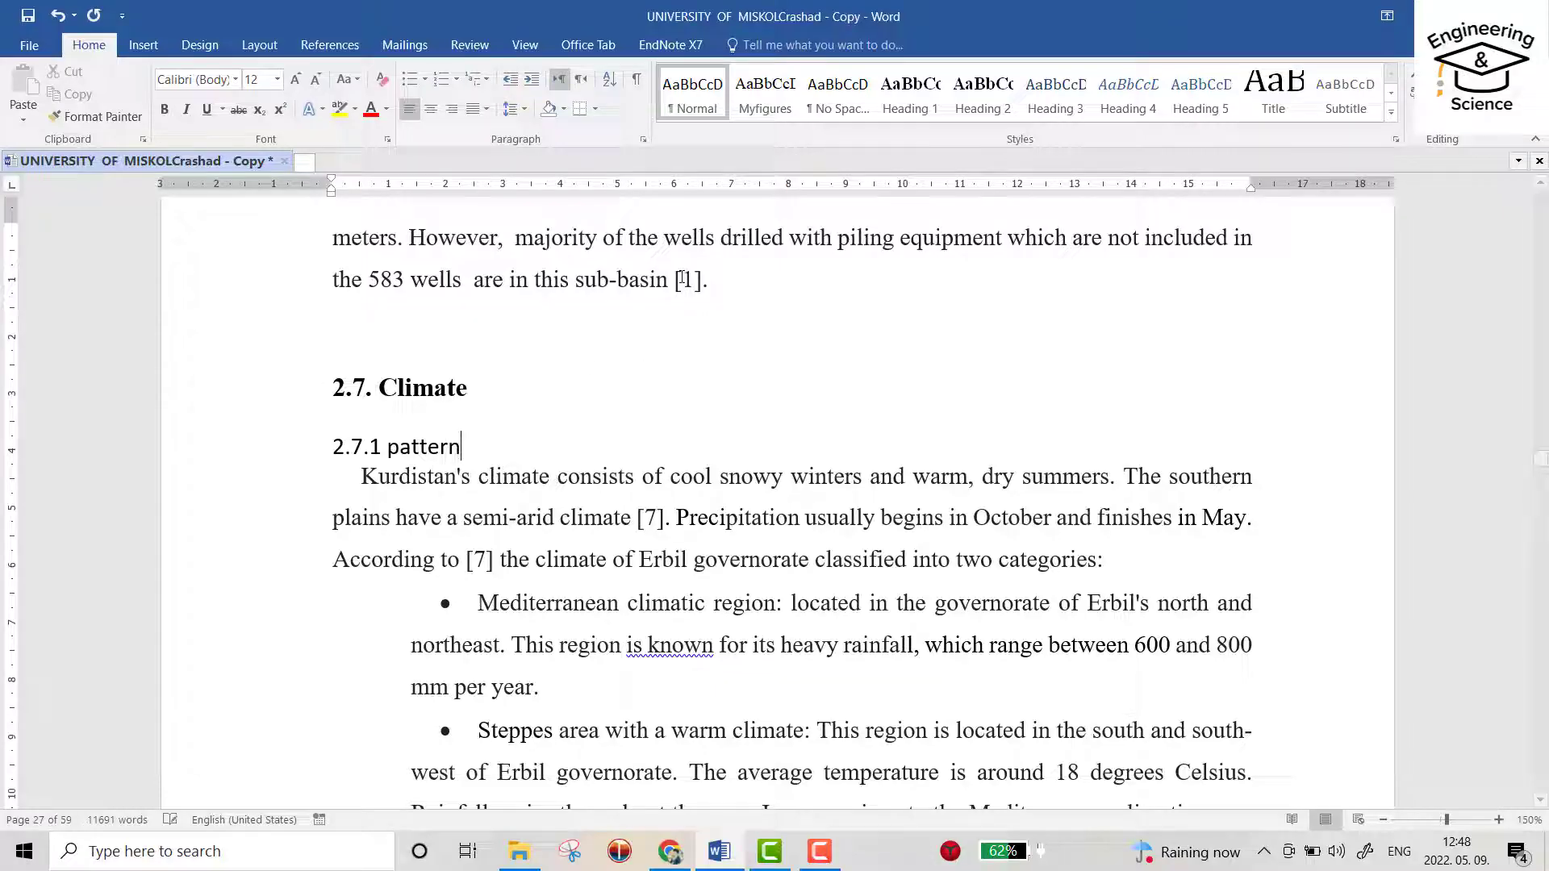
{"action": "left_click_drag", "start_coordinate": [507, 438], "coordinate": [221, 425]}
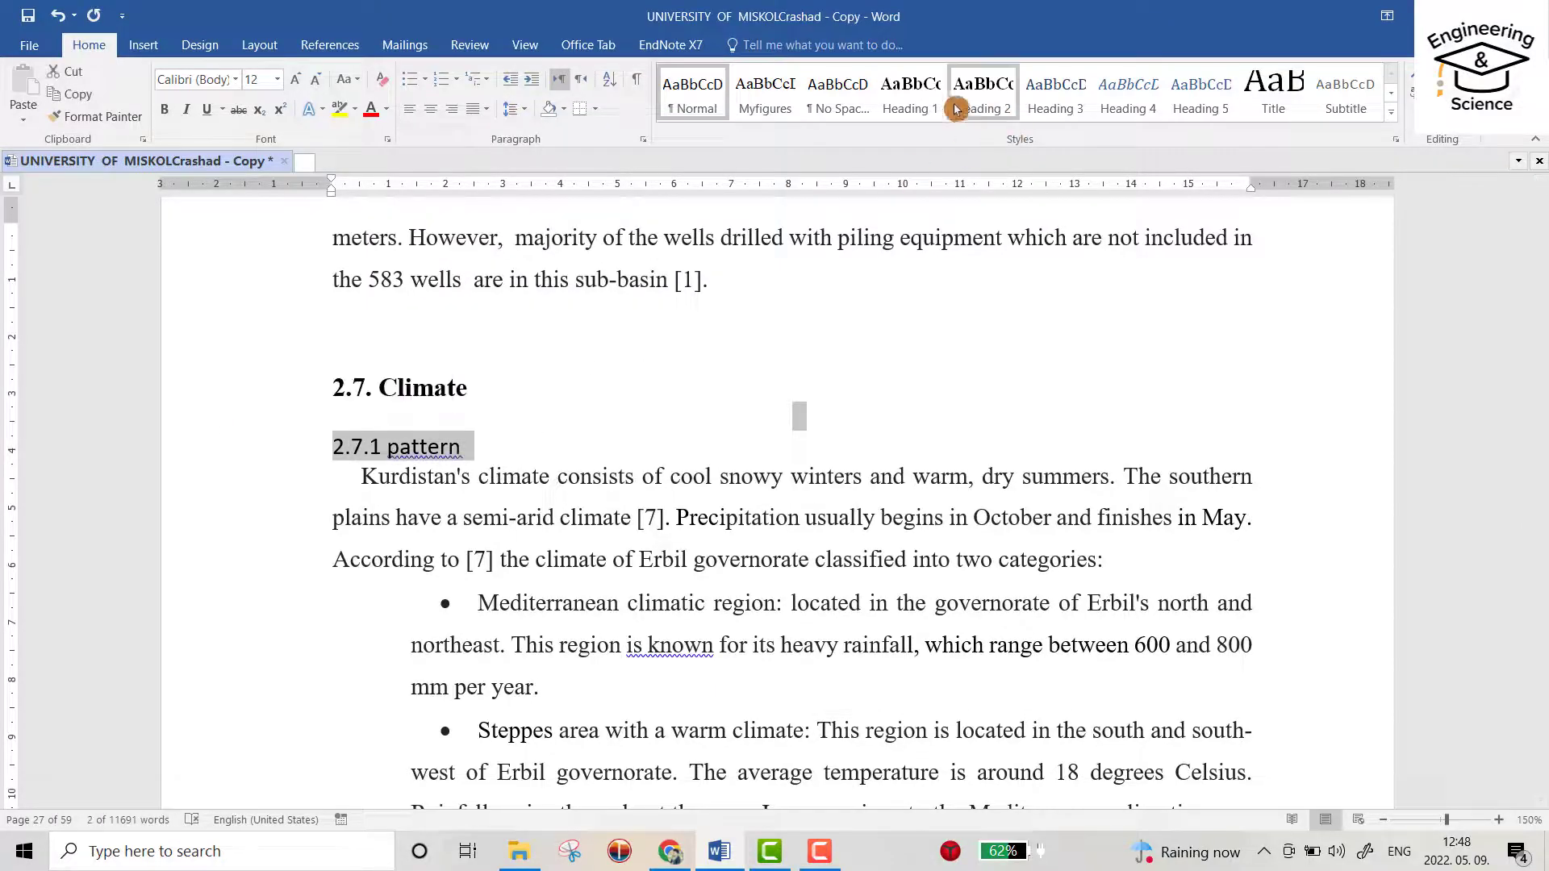
{"action": "left_click", "coordinate": [980, 97]}
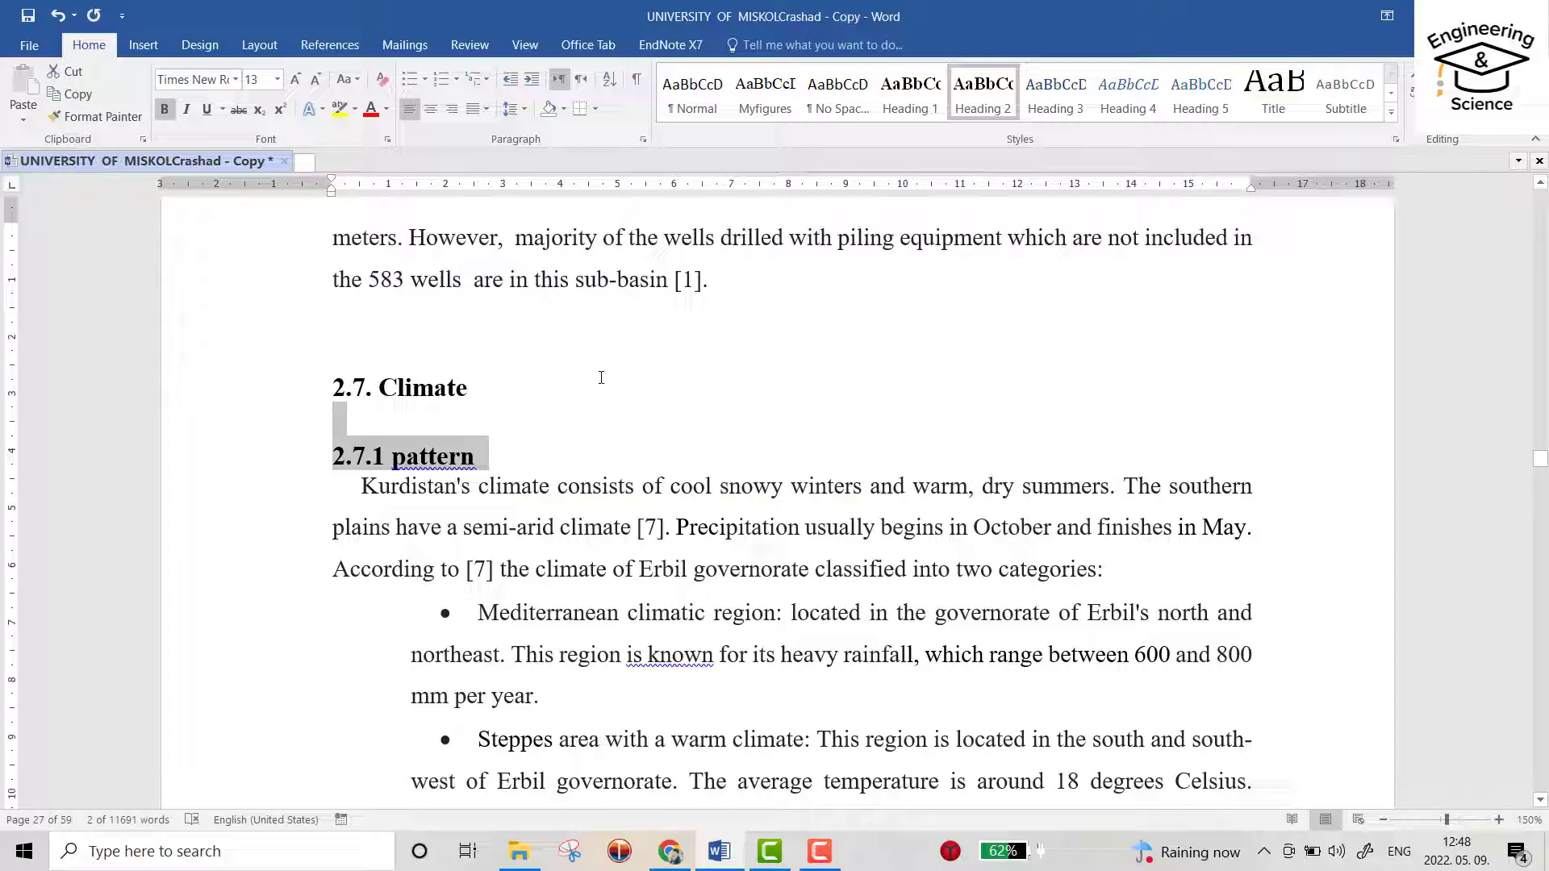
{"action": "left_click", "coordinate": [514, 459]}
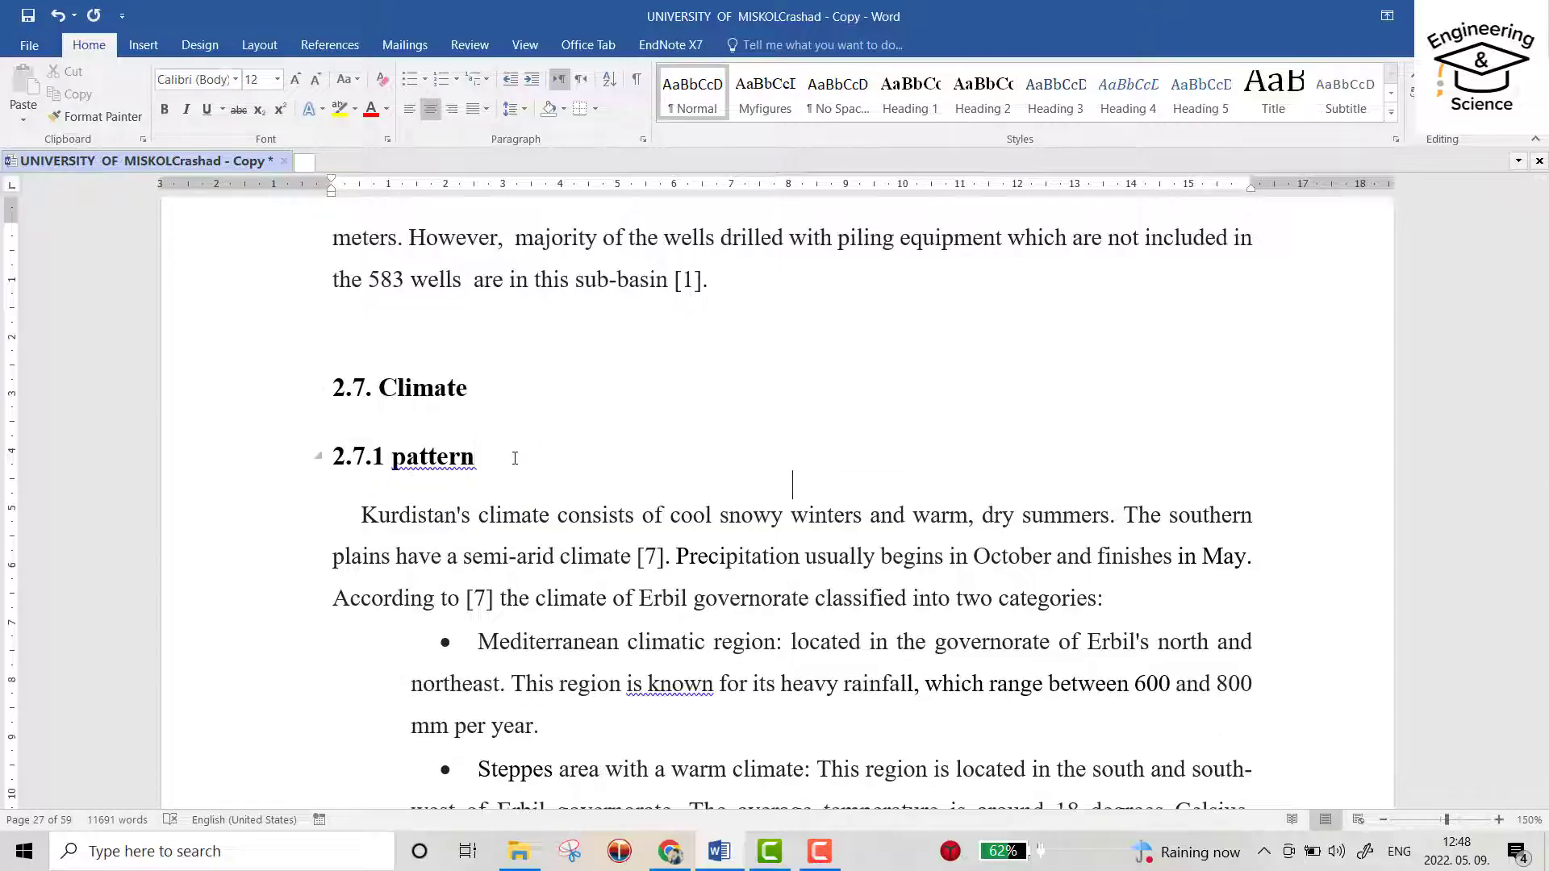
Add a left-aligned '2.7.1.2 sub-pattern' line below 2.7.1 pattern, styled Heading 3.
{"action": "key", "text": "Return"}
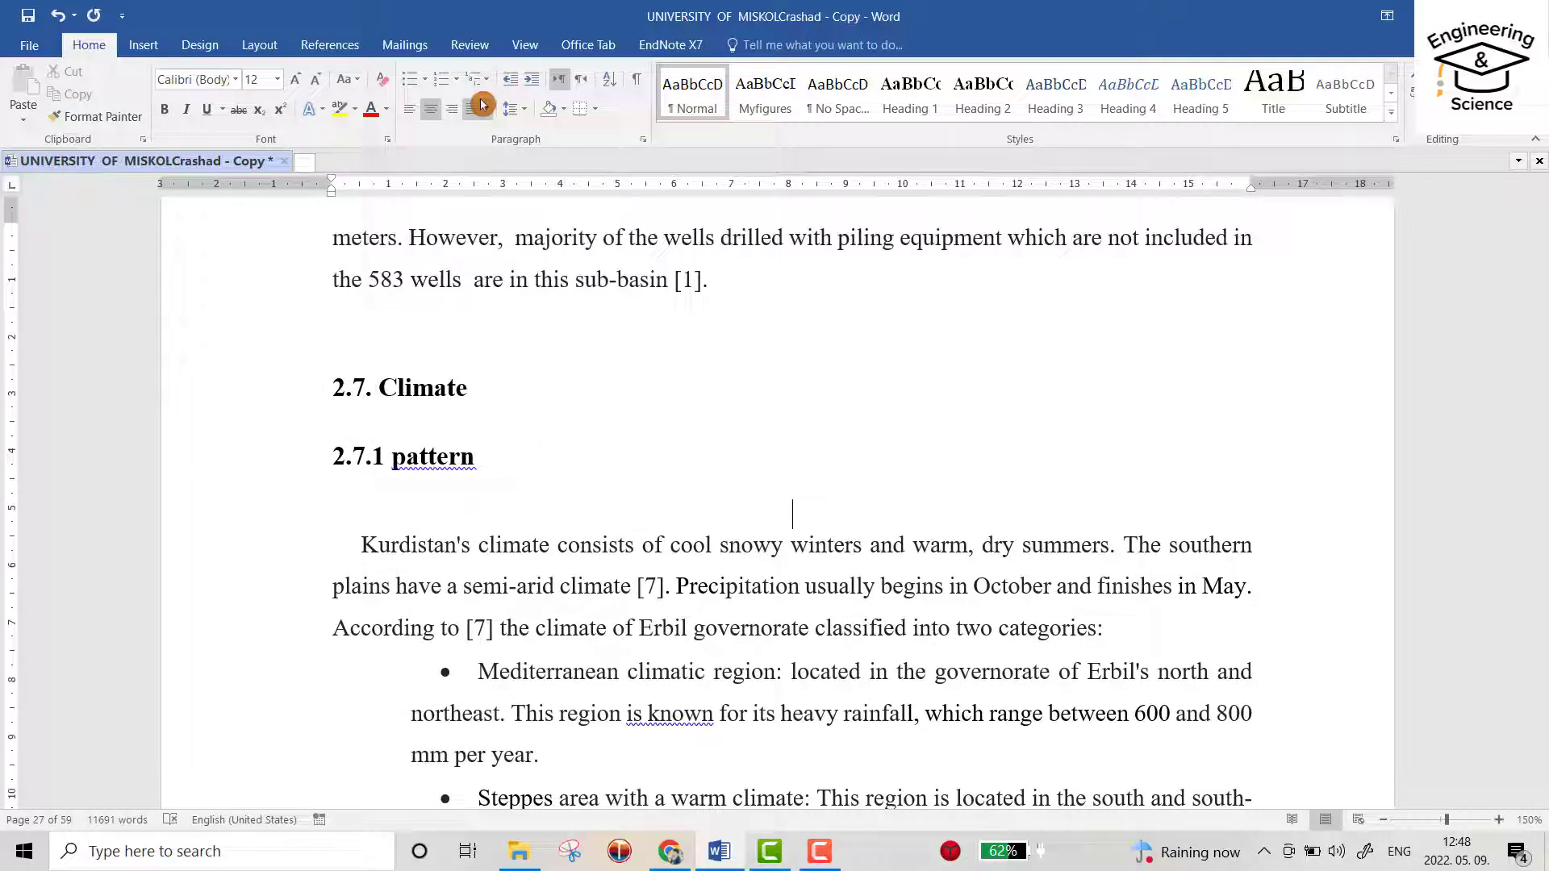
{"action": "left_click", "coordinate": [410, 107]}
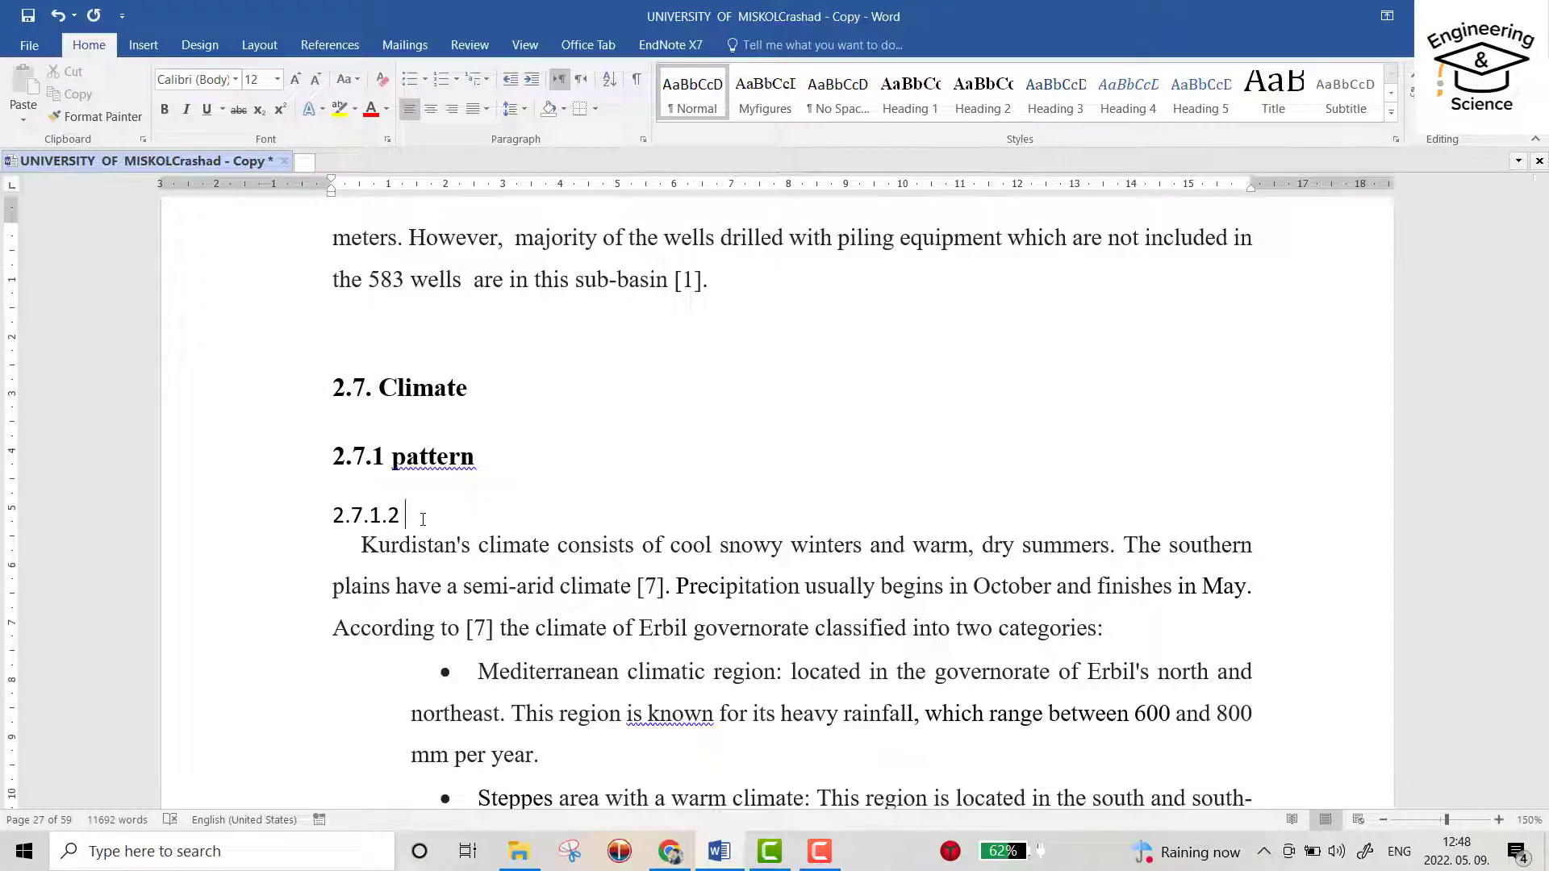
{"action": "type", "text": "sub-pattern"}
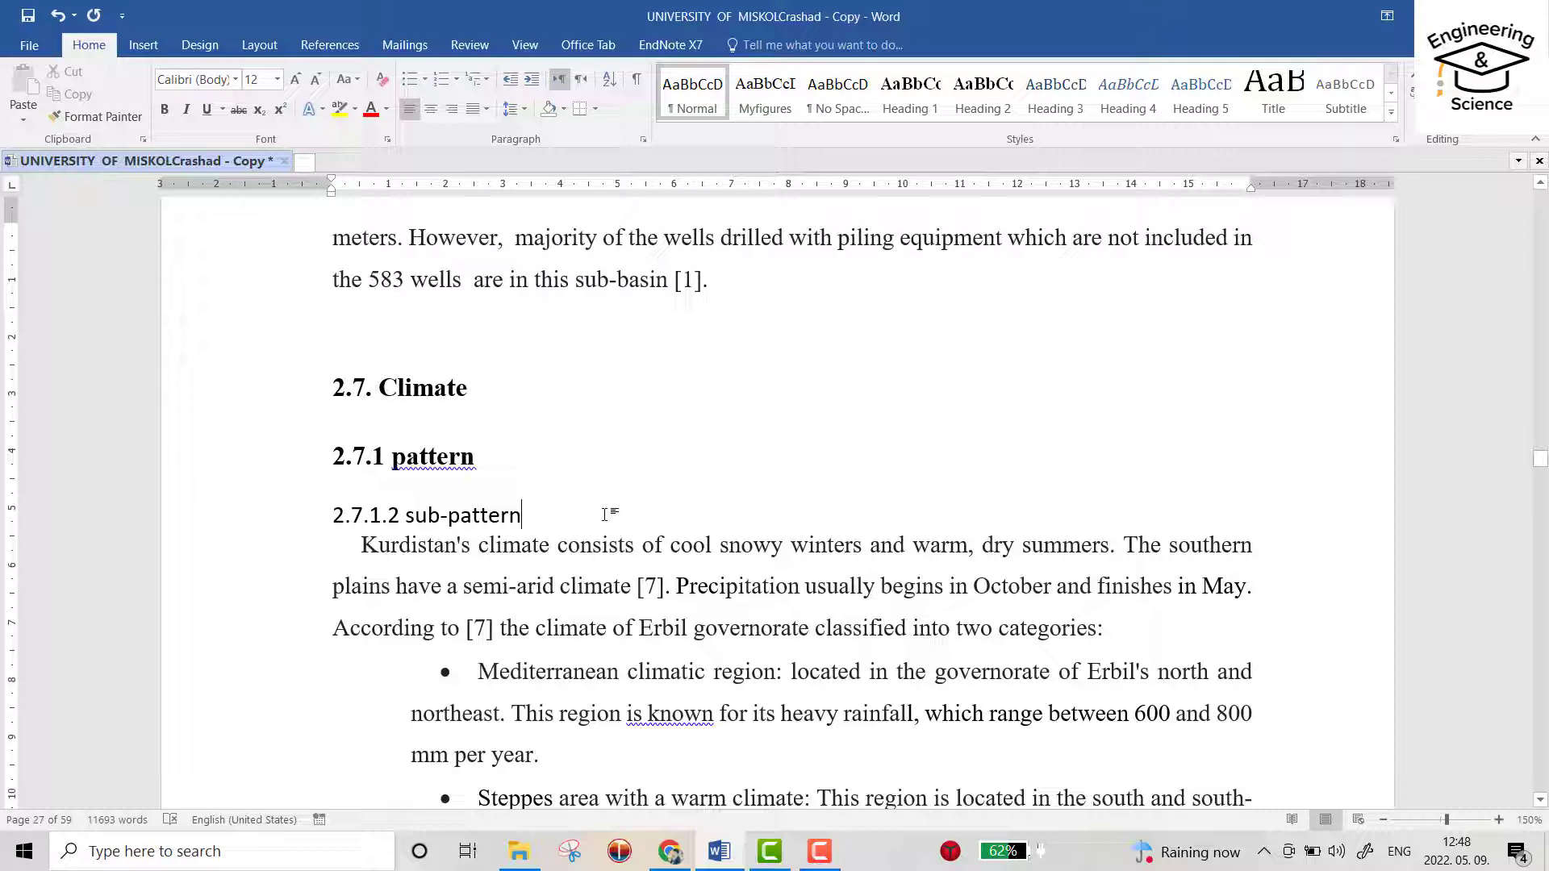
{"action": "left_click", "coordinate": [313, 504]}
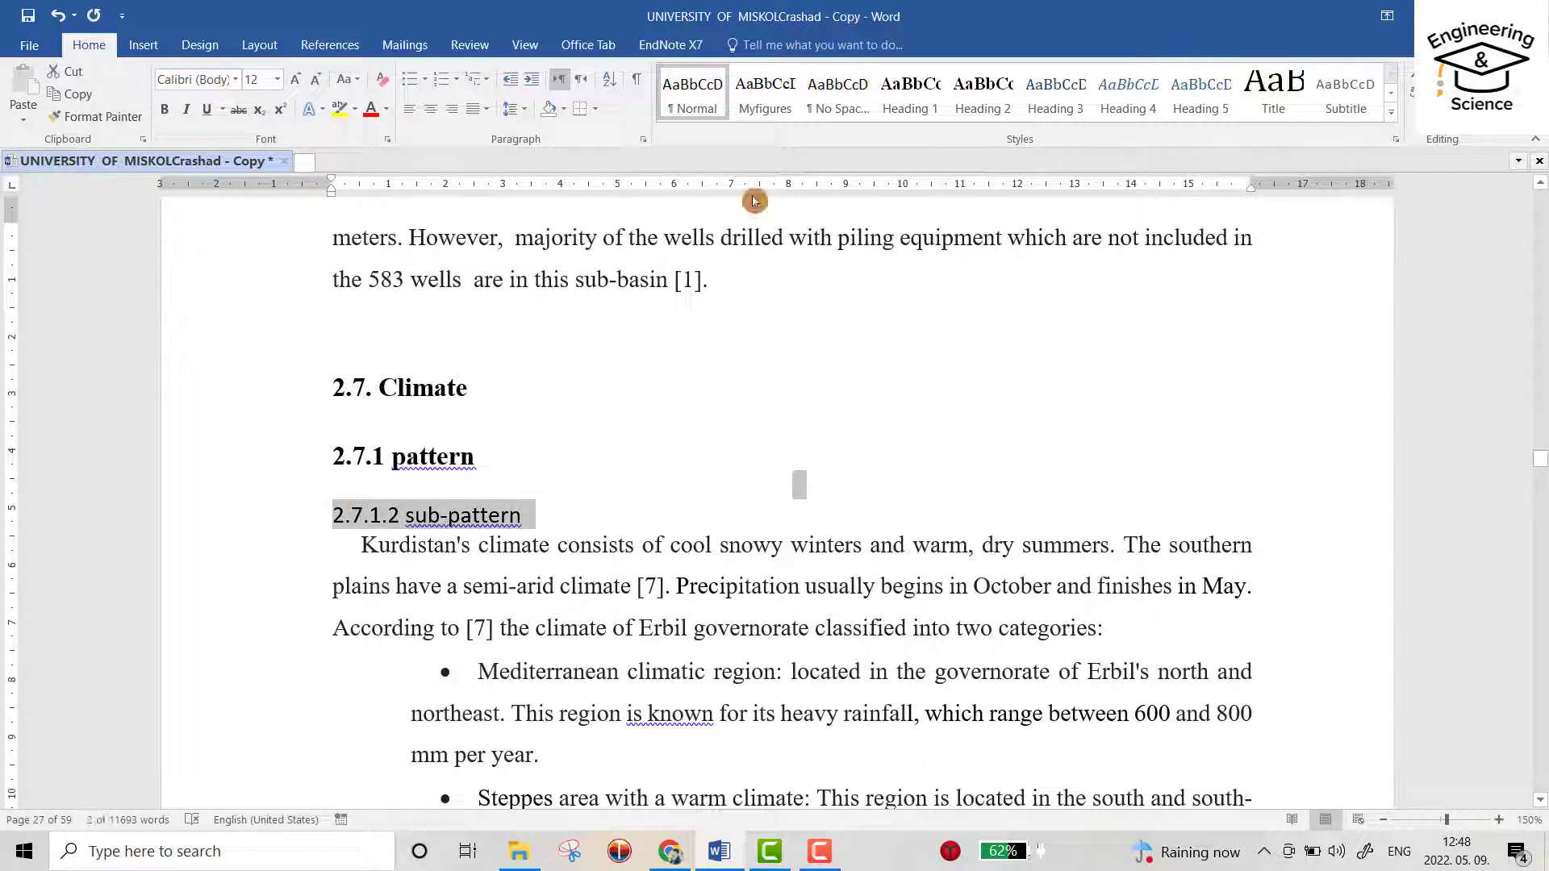
{"action": "left_click", "coordinate": [1041, 107]}
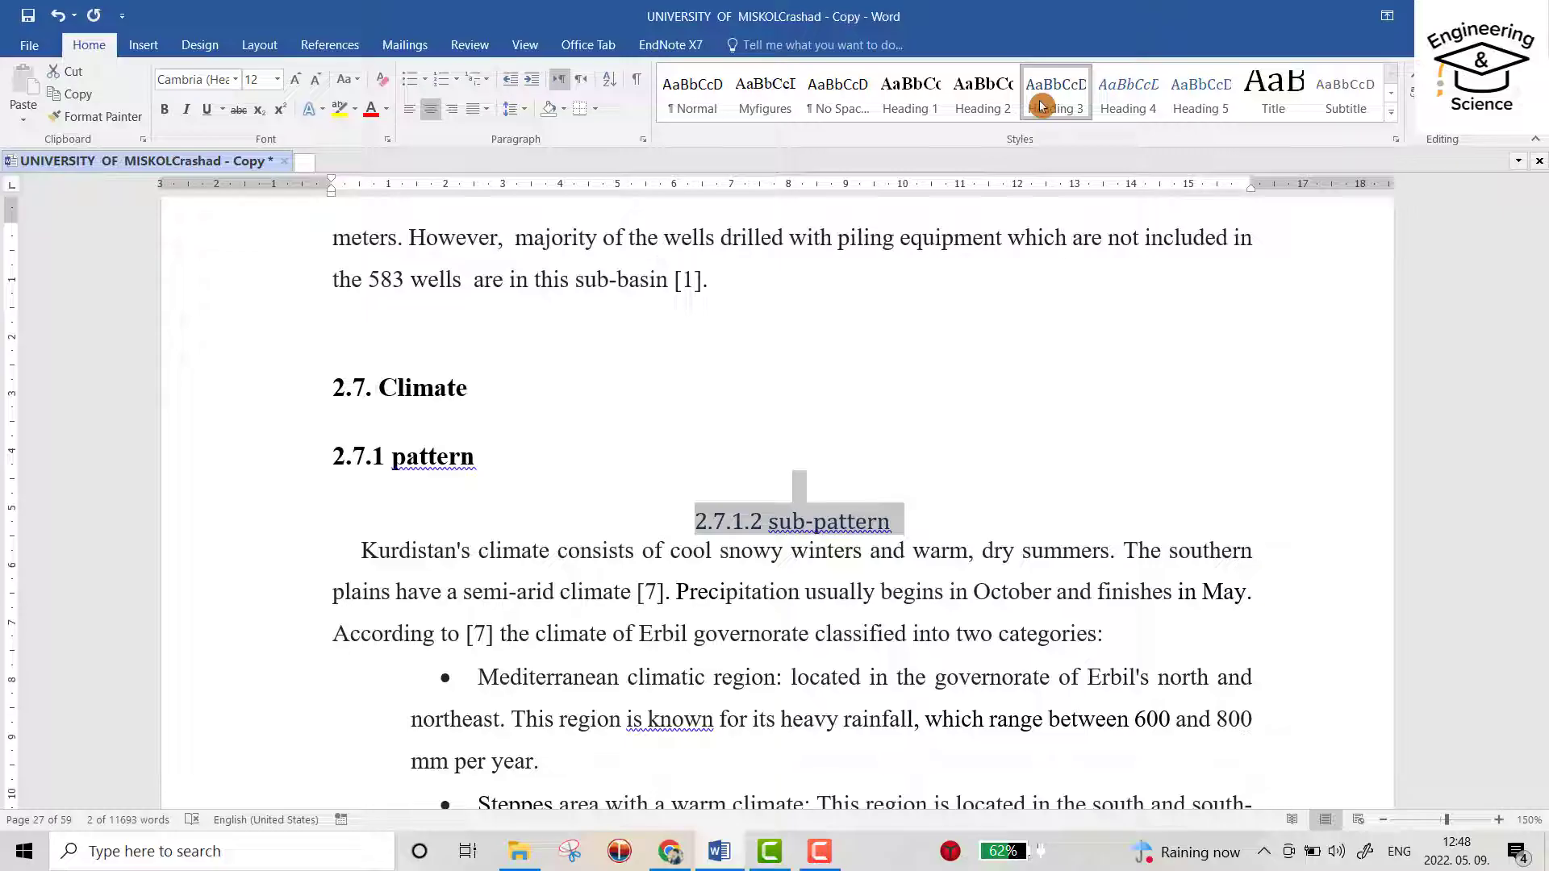
{"action": "right_click", "coordinate": [1040, 106]}
{"action": "left_click", "coordinate": [1065, 131]}
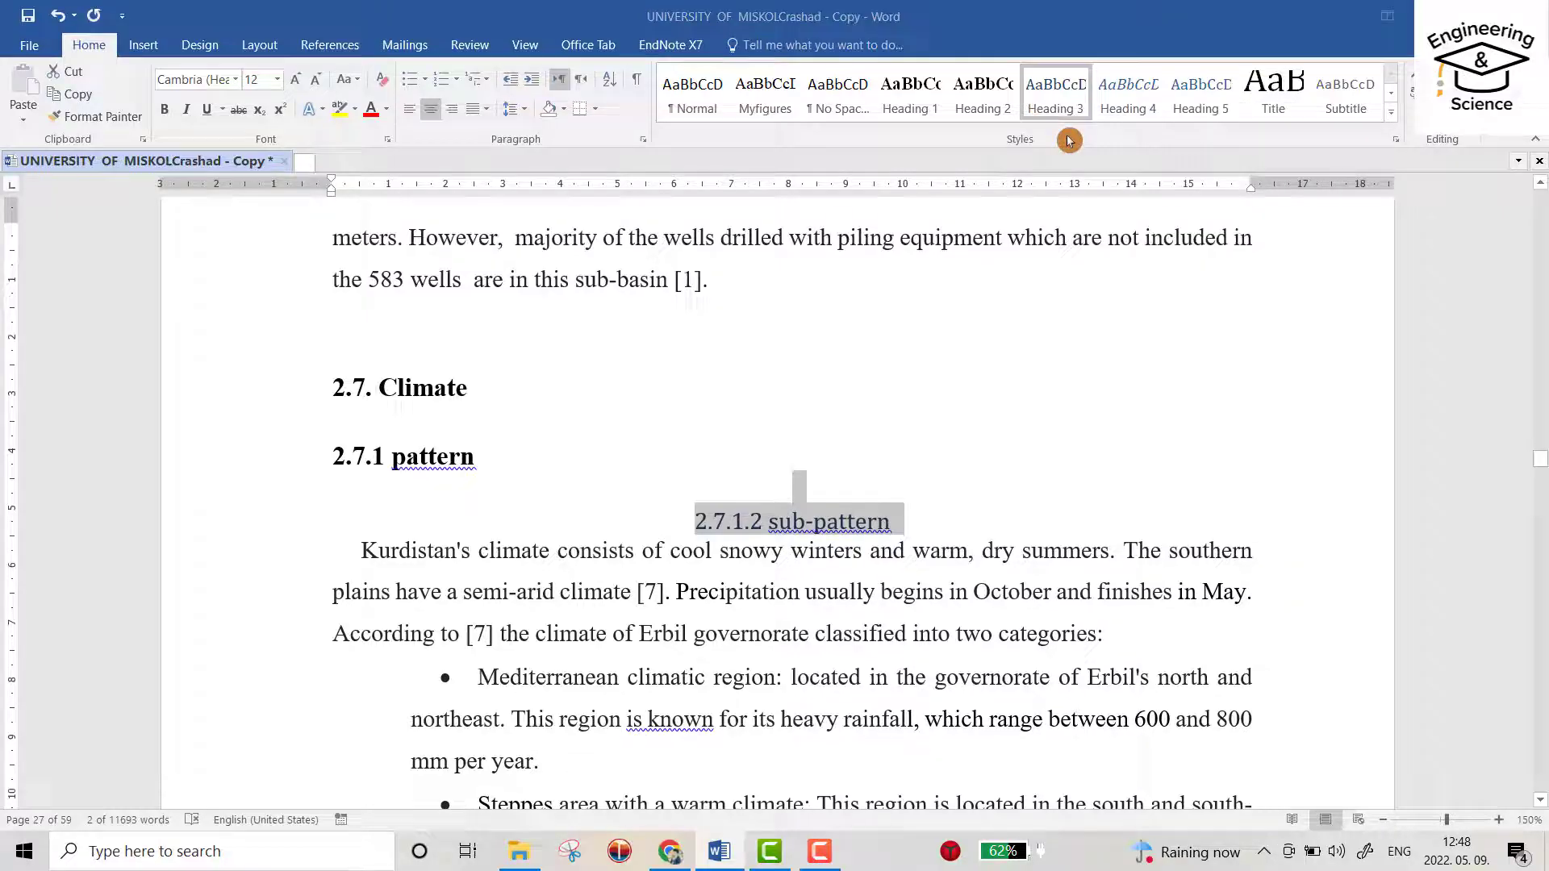
Set Heading 3 to 13 pt Times New Roman, left-aligned.
{"action": "left_click", "coordinate": [633, 333]}
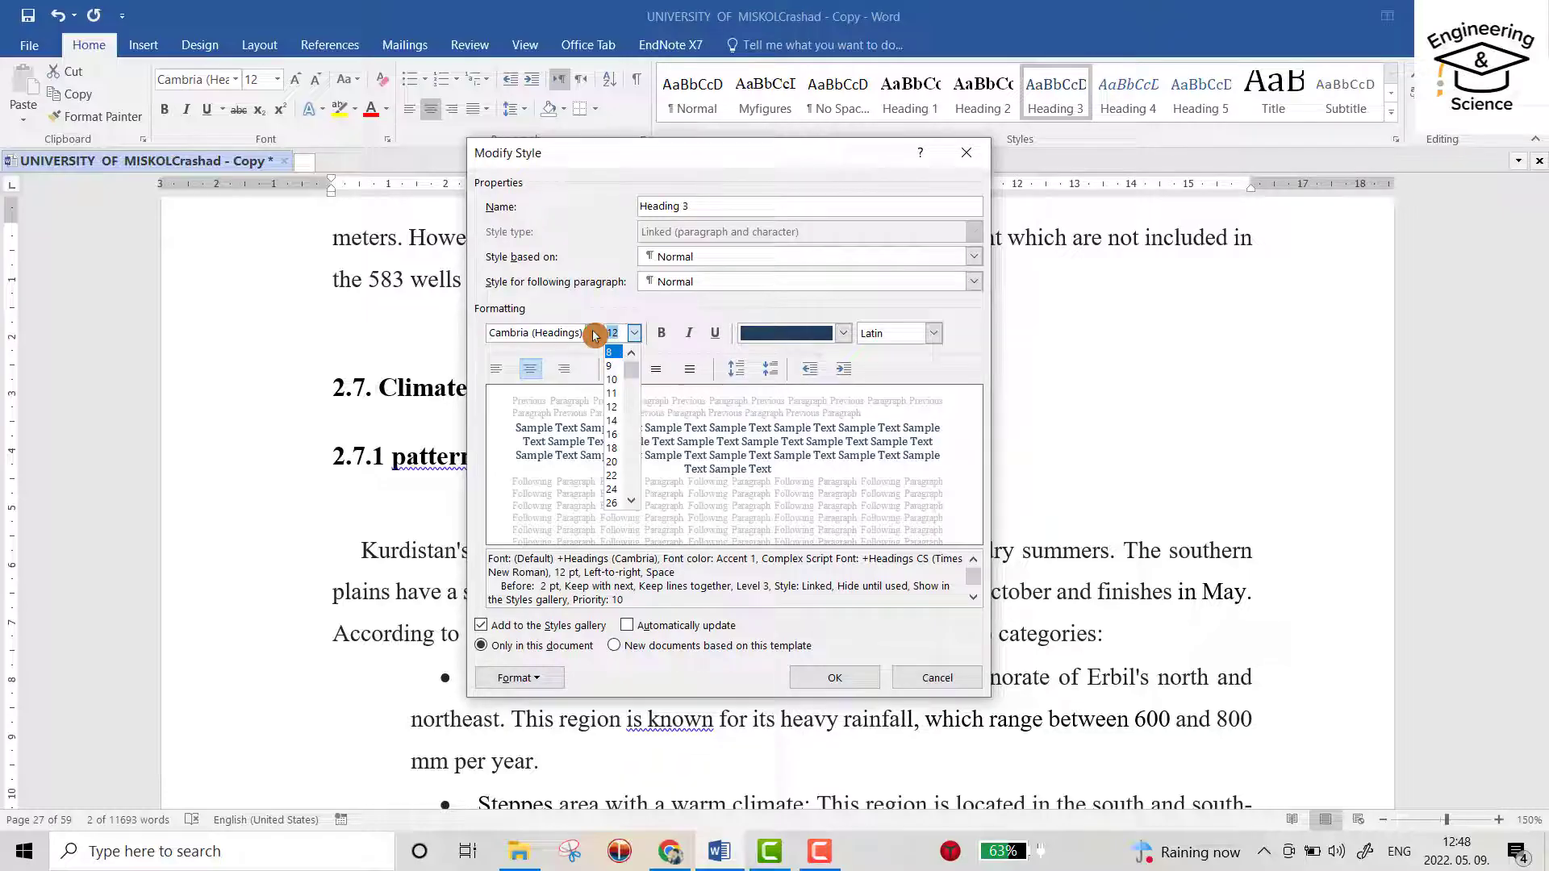
{"action": "type", "text": "13"}
{"action": "key", "text": "Return"}
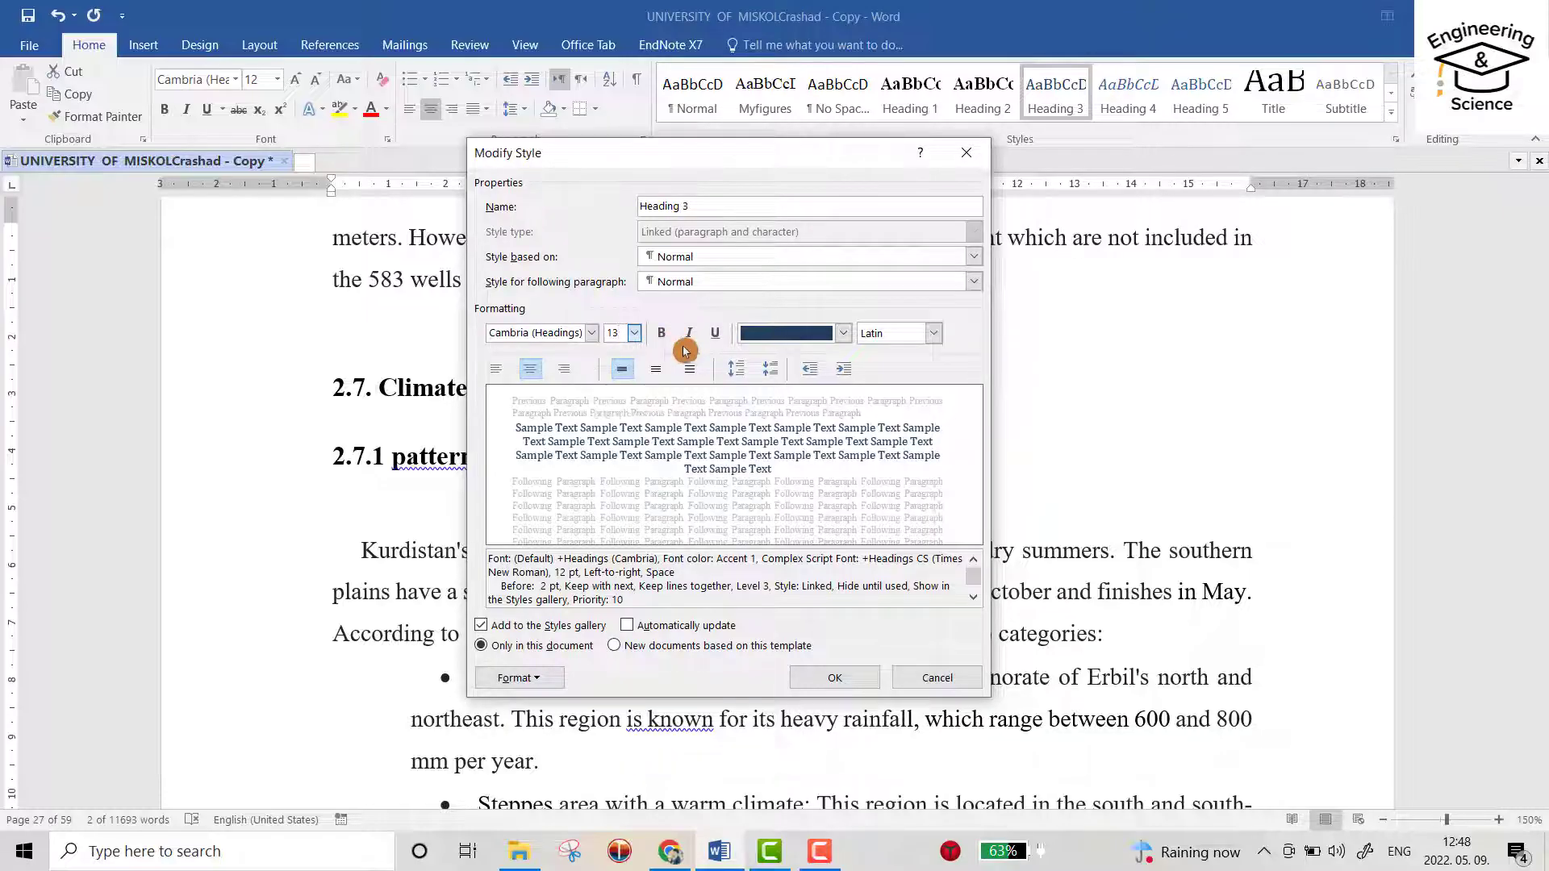
{"action": "left_click", "coordinate": [592, 333]}
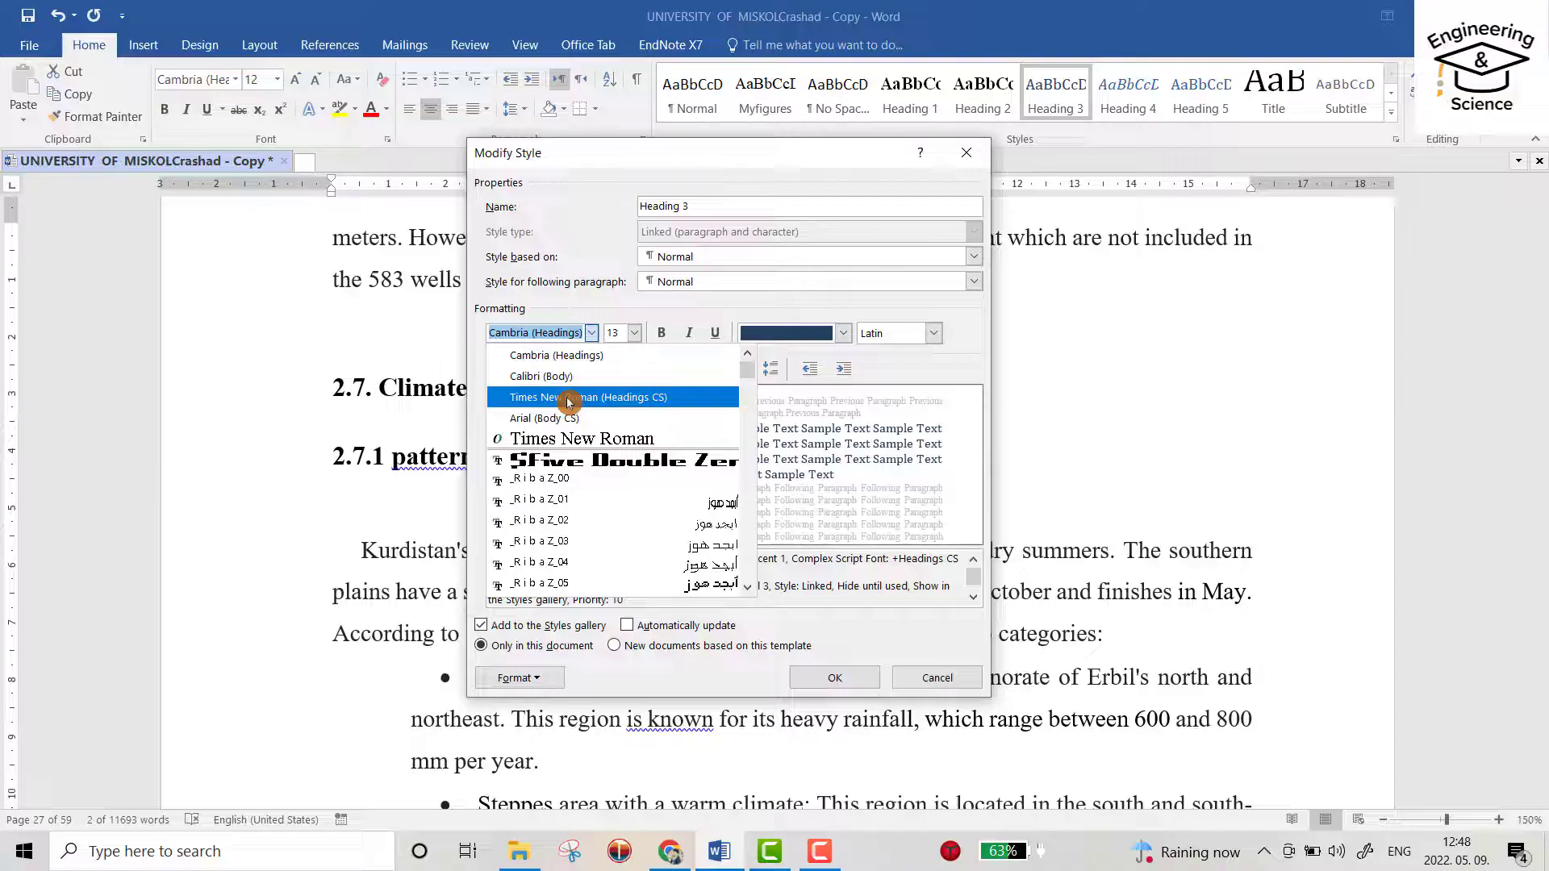
{"action": "left_click", "coordinate": [568, 398]}
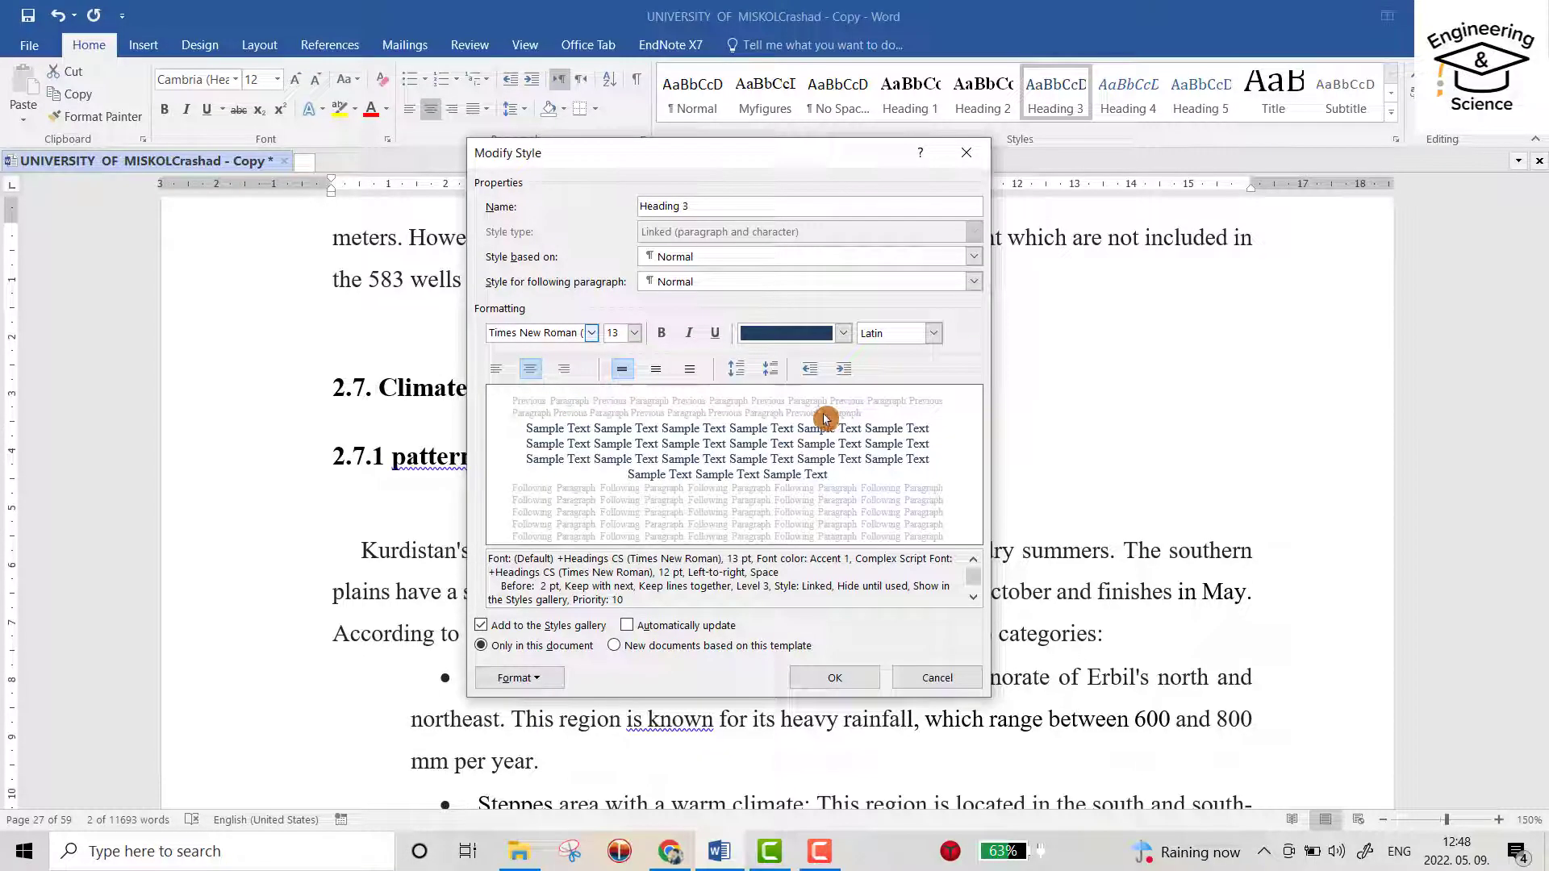
{"action": "left_click", "coordinate": [495, 369]}
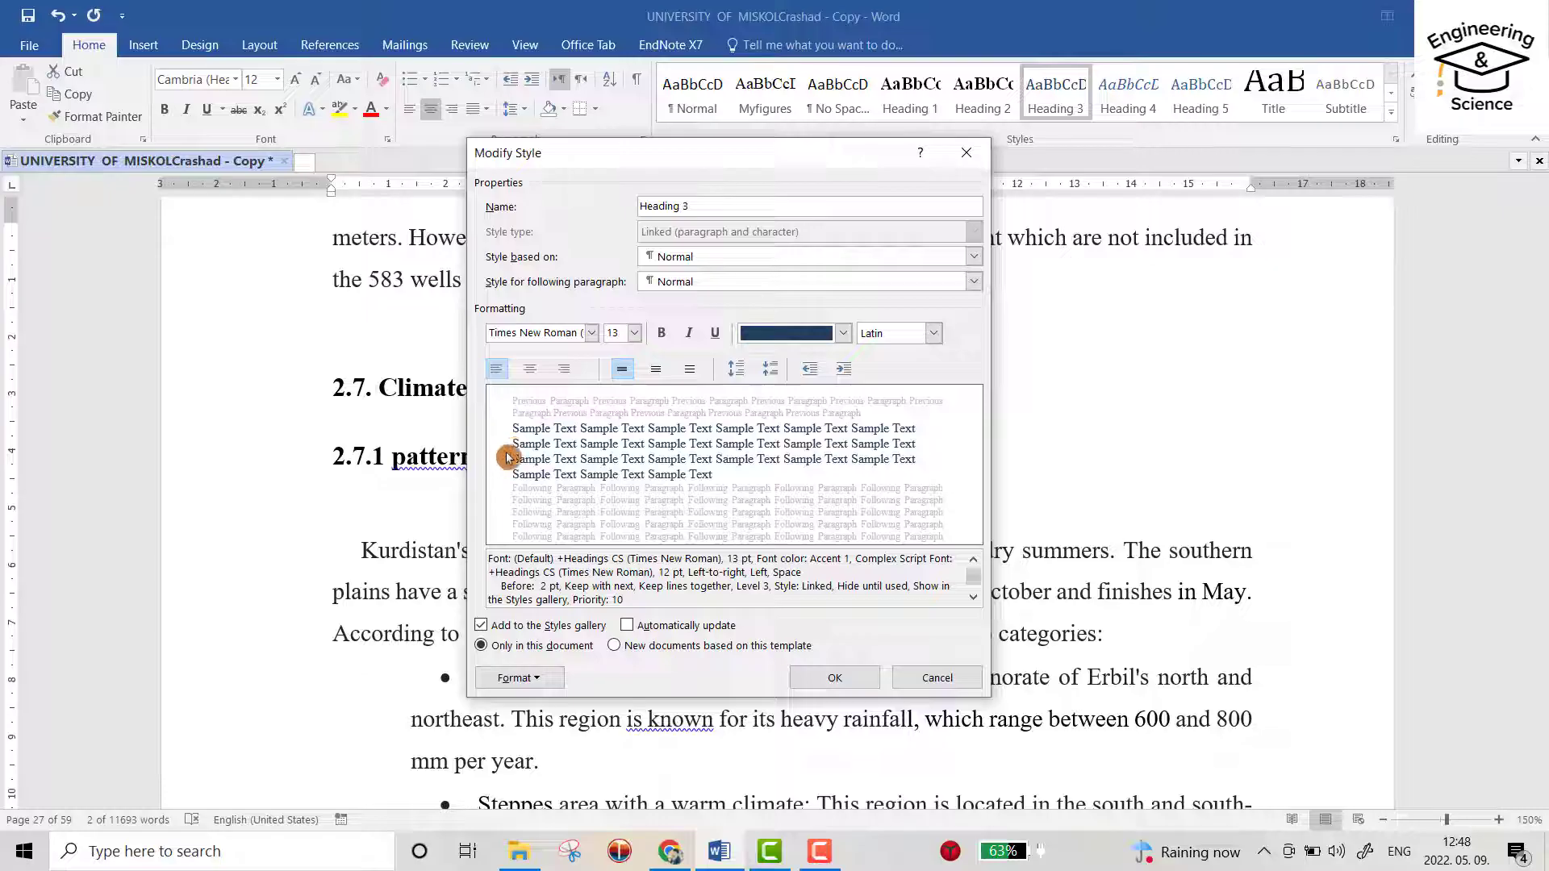
{"action": "left_click", "coordinate": [811, 677]}
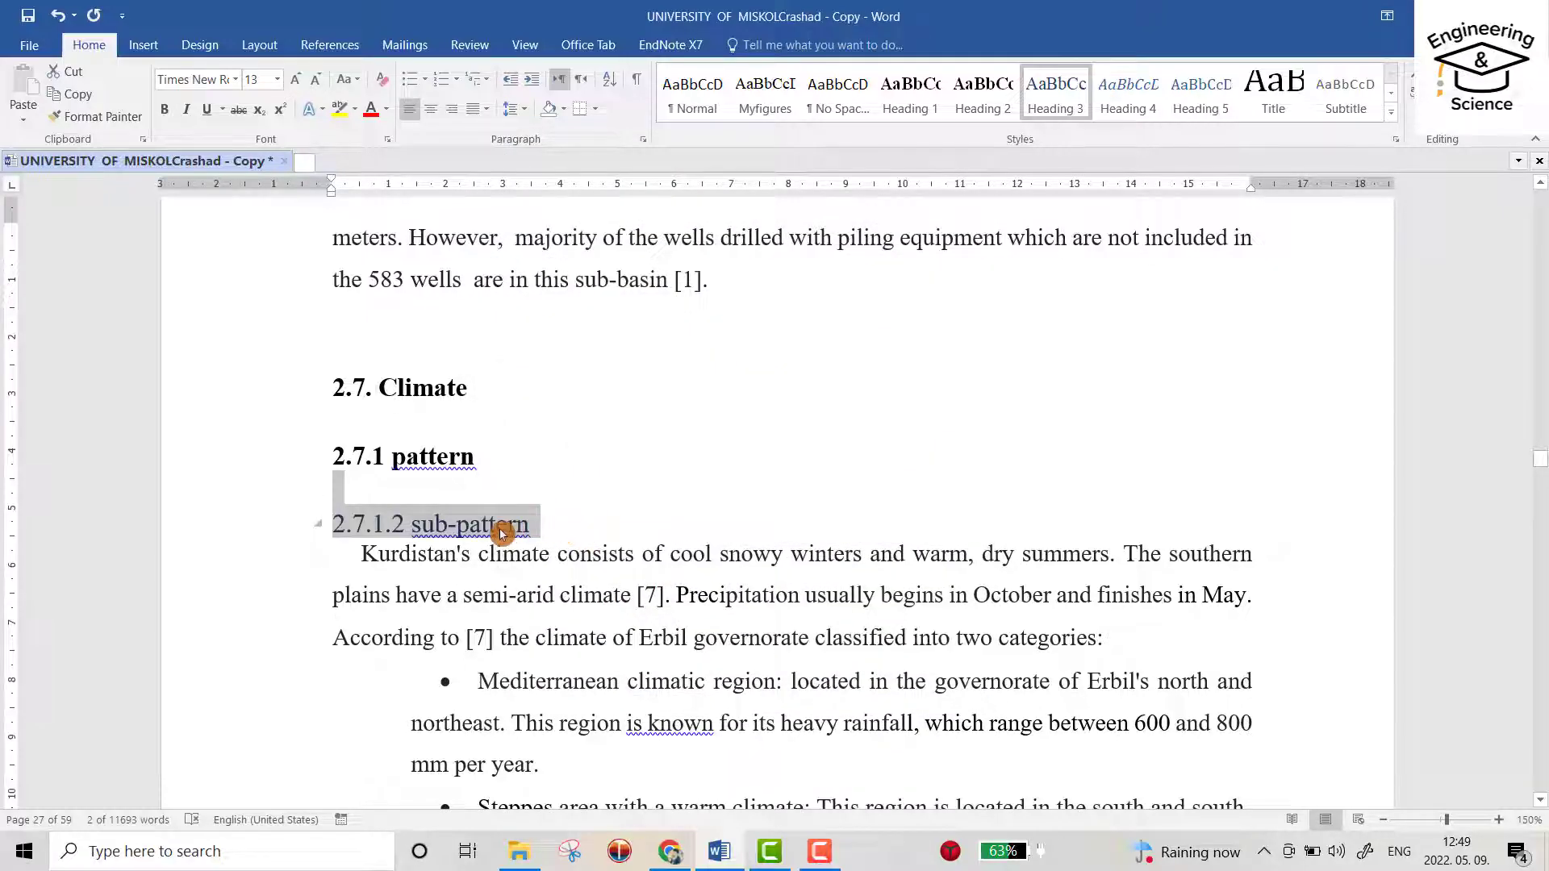
Give Heading 3 automatic font colour and bold.
{"action": "right_click", "coordinate": [1048, 88]}
{"action": "left_click", "coordinate": [1077, 130]}
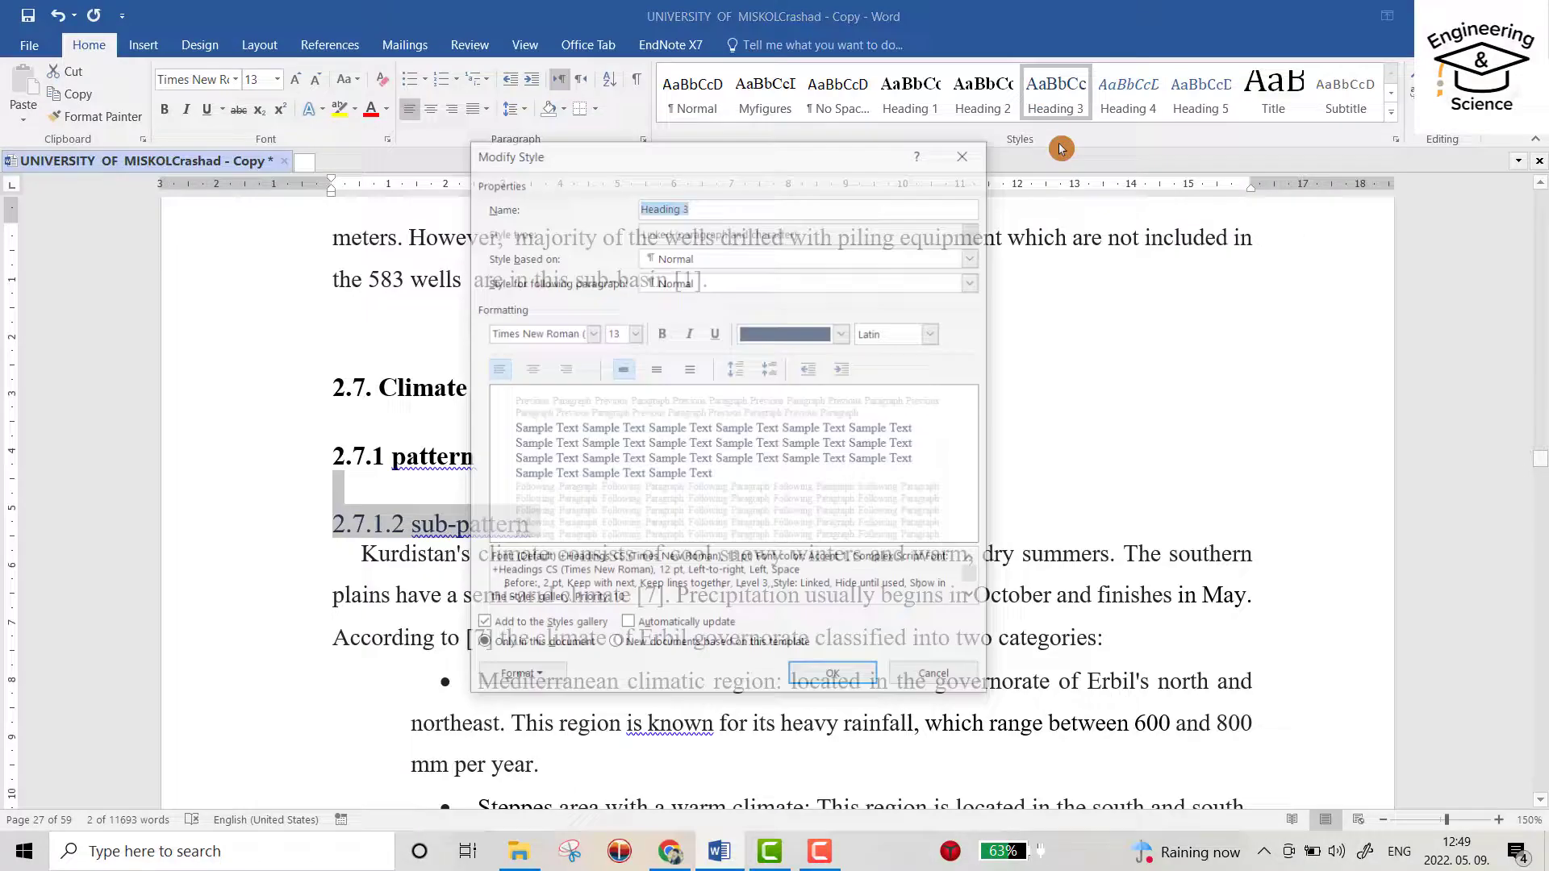
{"action": "left_click", "coordinate": [847, 334]}
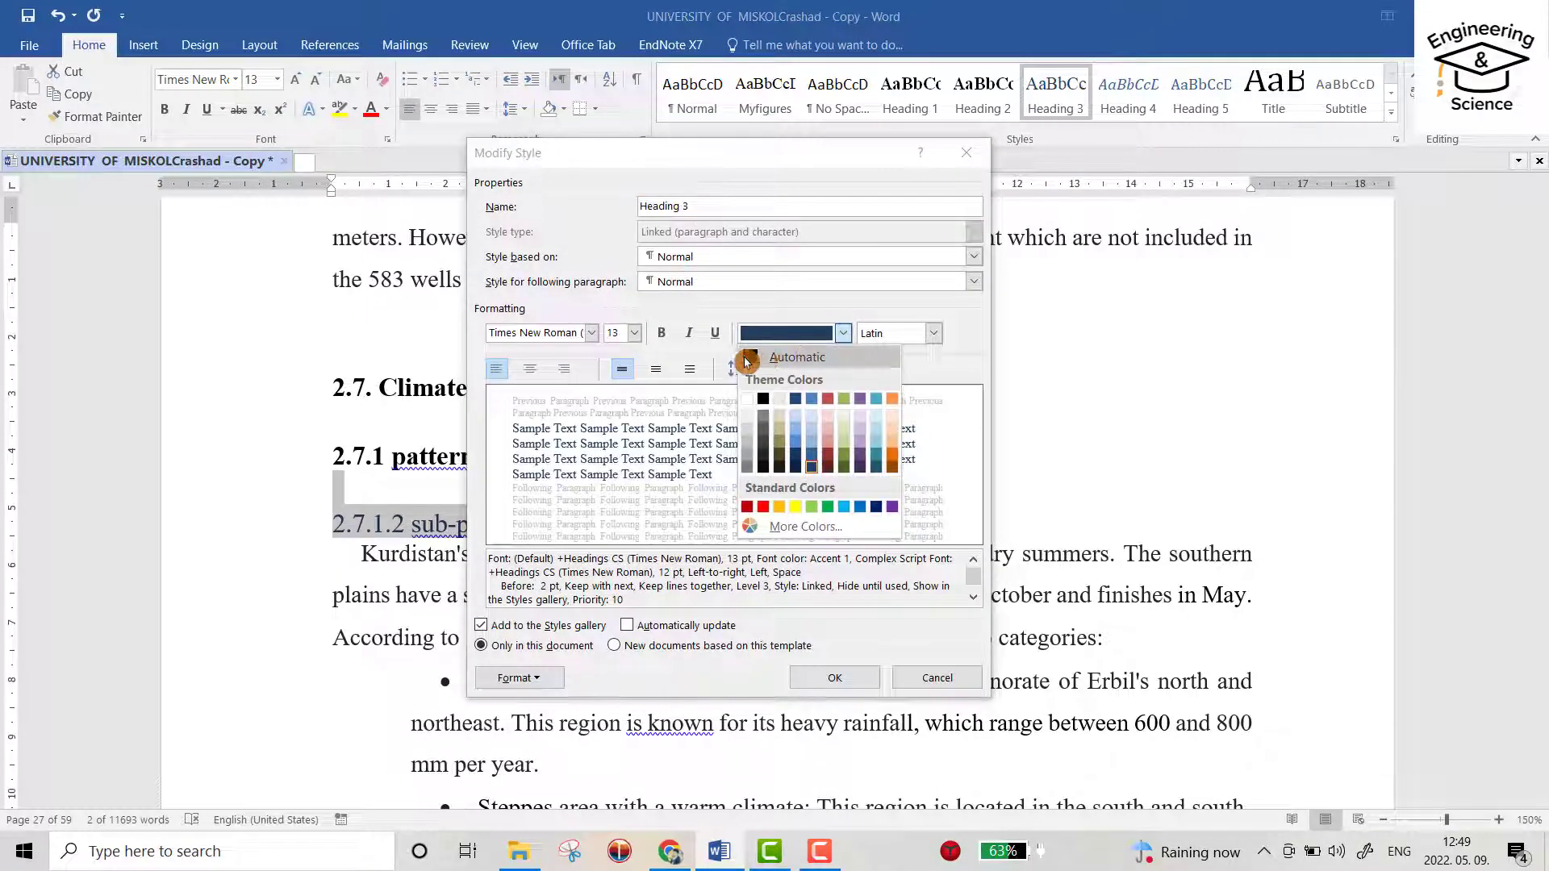
{"action": "left_click", "coordinate": [767, 355]}
{"action": "left_click", "coordinate": [660, 337]}
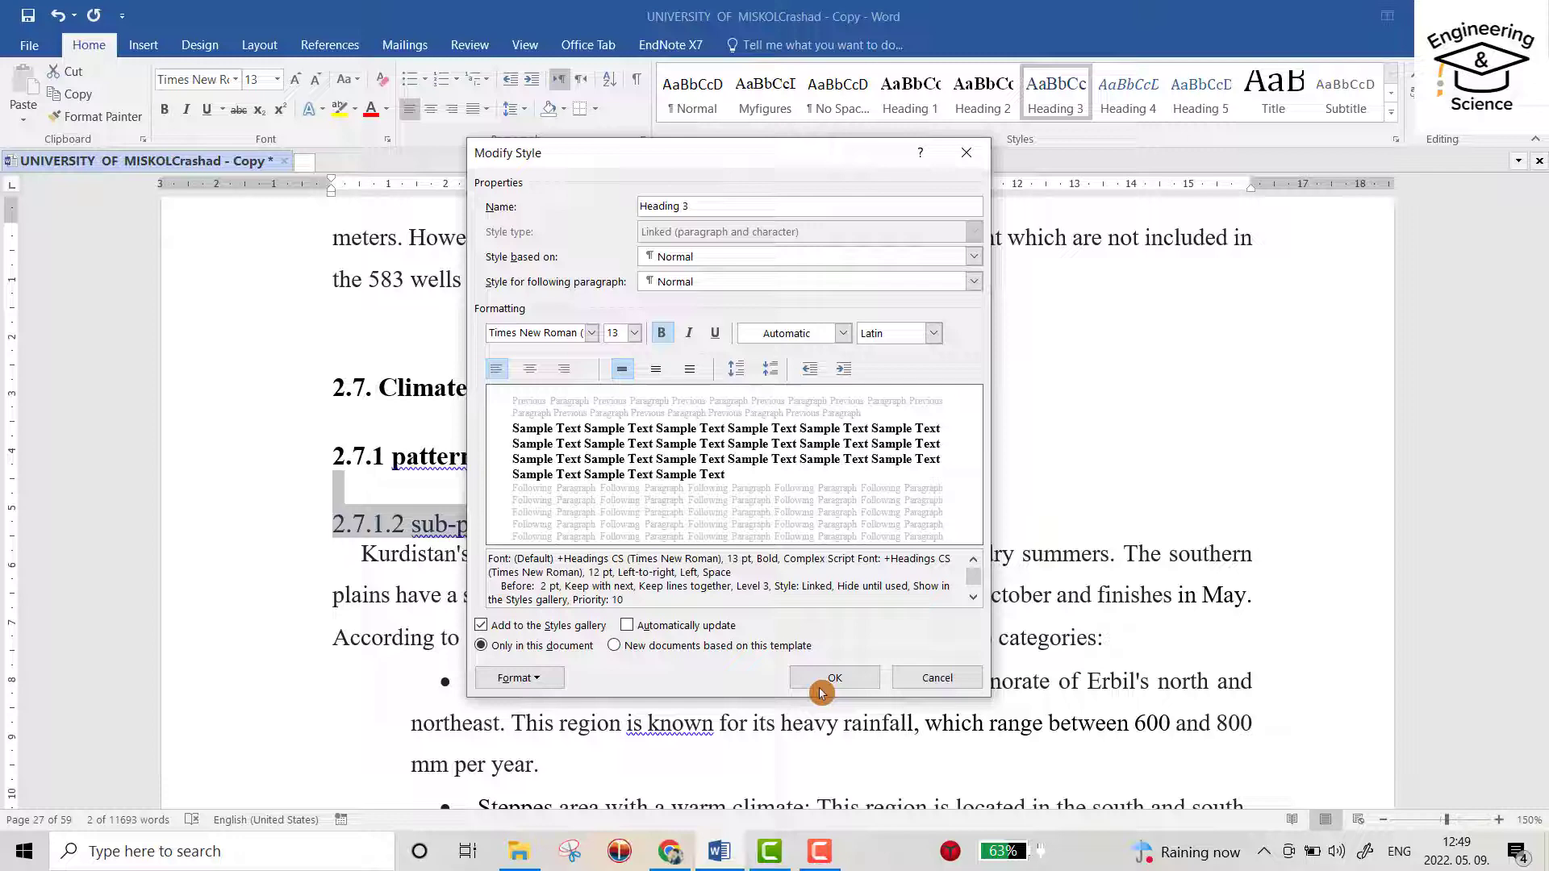
{"action": "left_click", "coordinate": [834, 679]}
{"action": "left_click", "coordinate": [679, 497]}
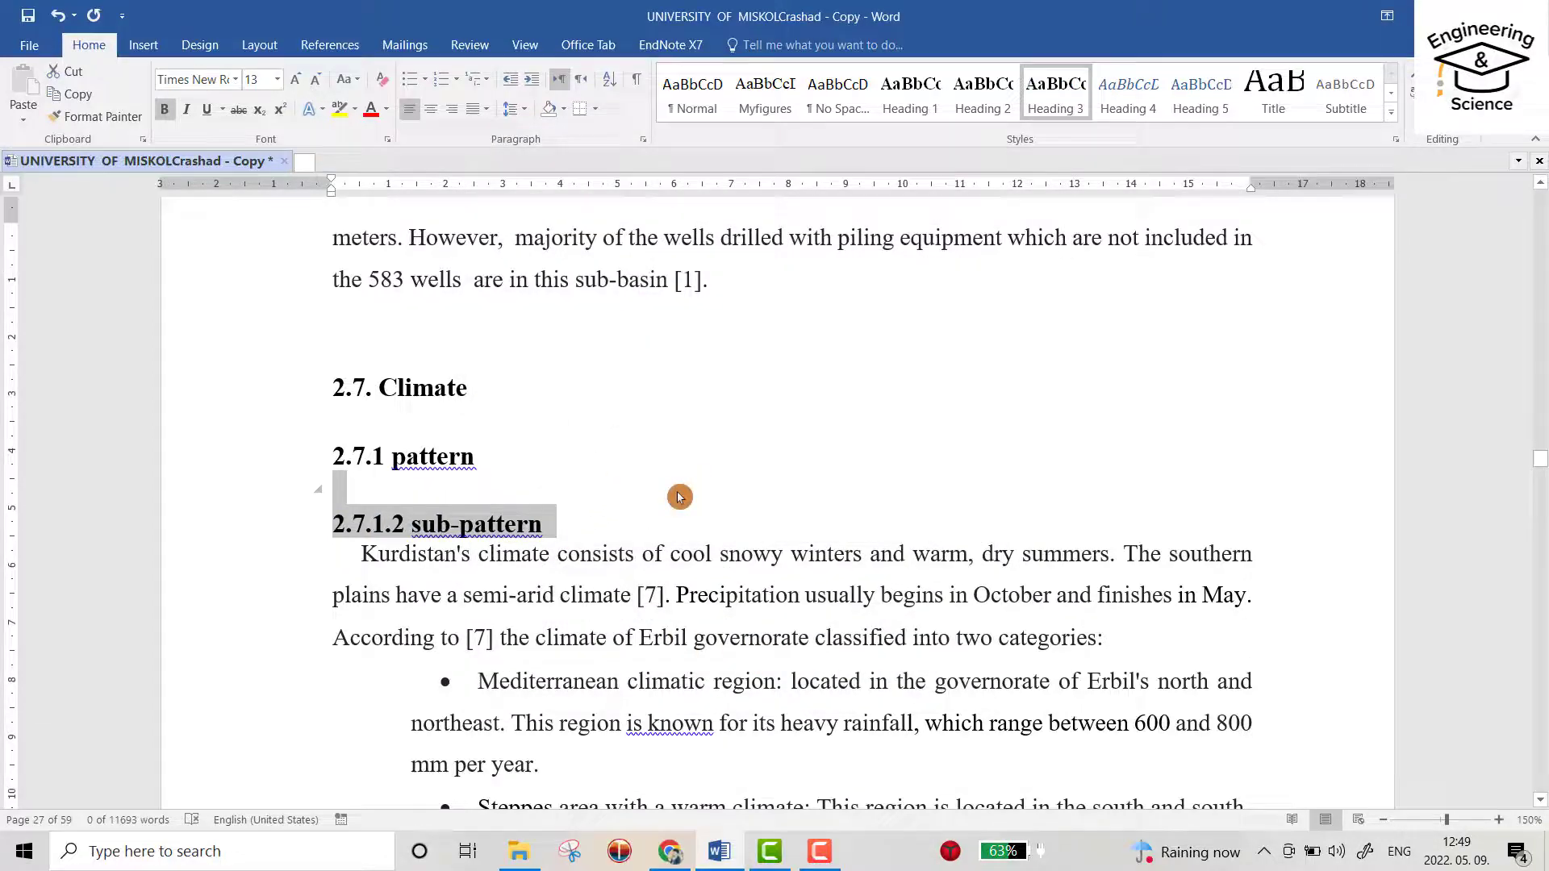
{"action": "scroll", "coordinate": [751, 602], "scroll_direction": "up", "scroll_amount": 1}
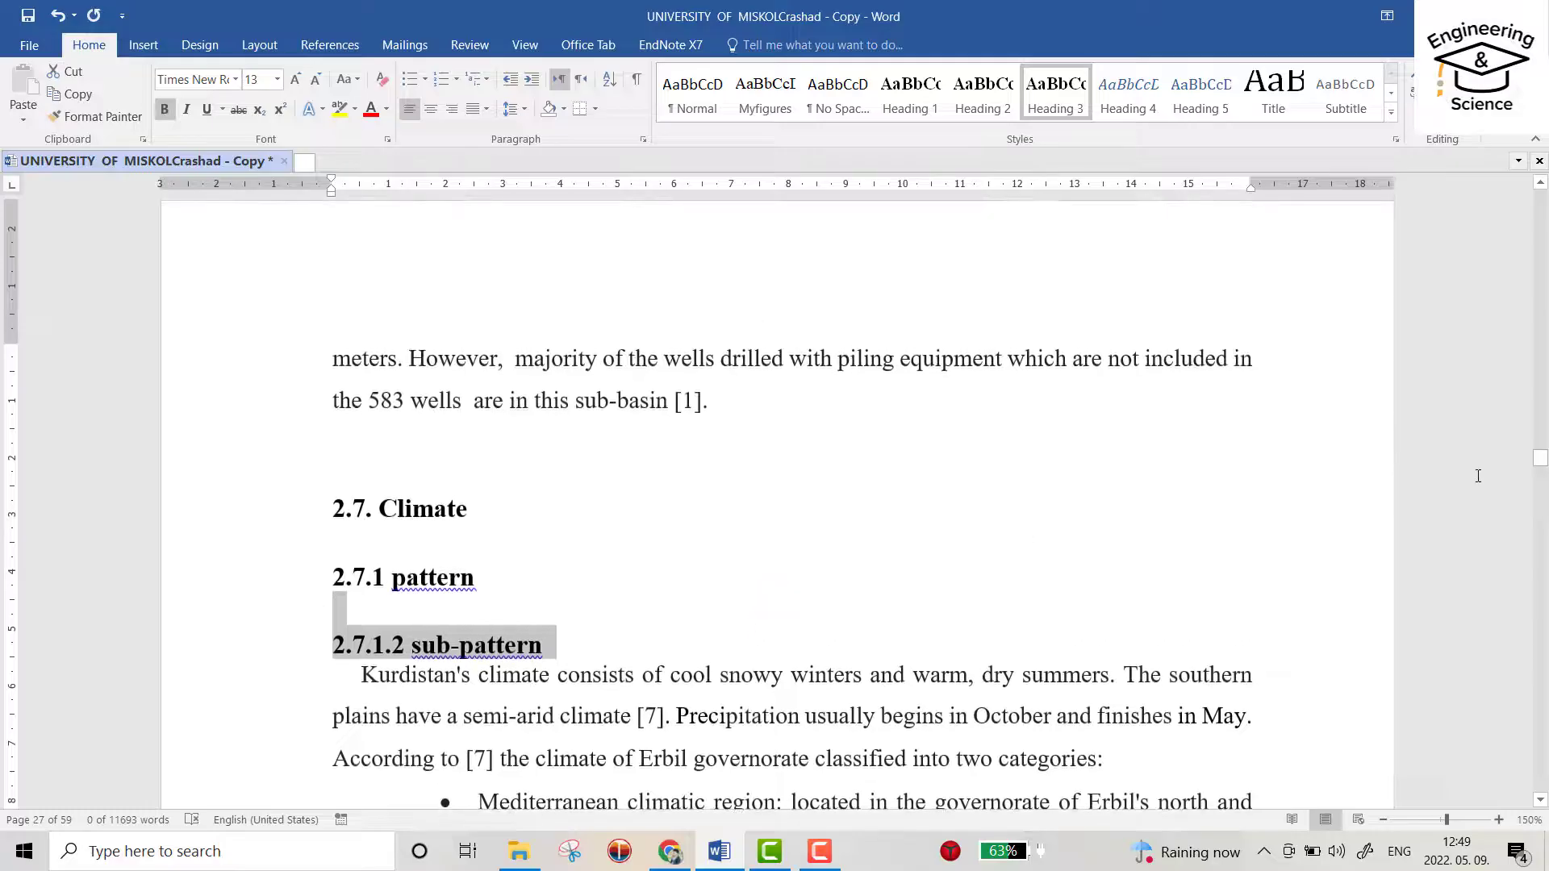
{"action": "left_click_drag", "start_coordinate": [1541, 464], "coordinate": [1536, 259]}
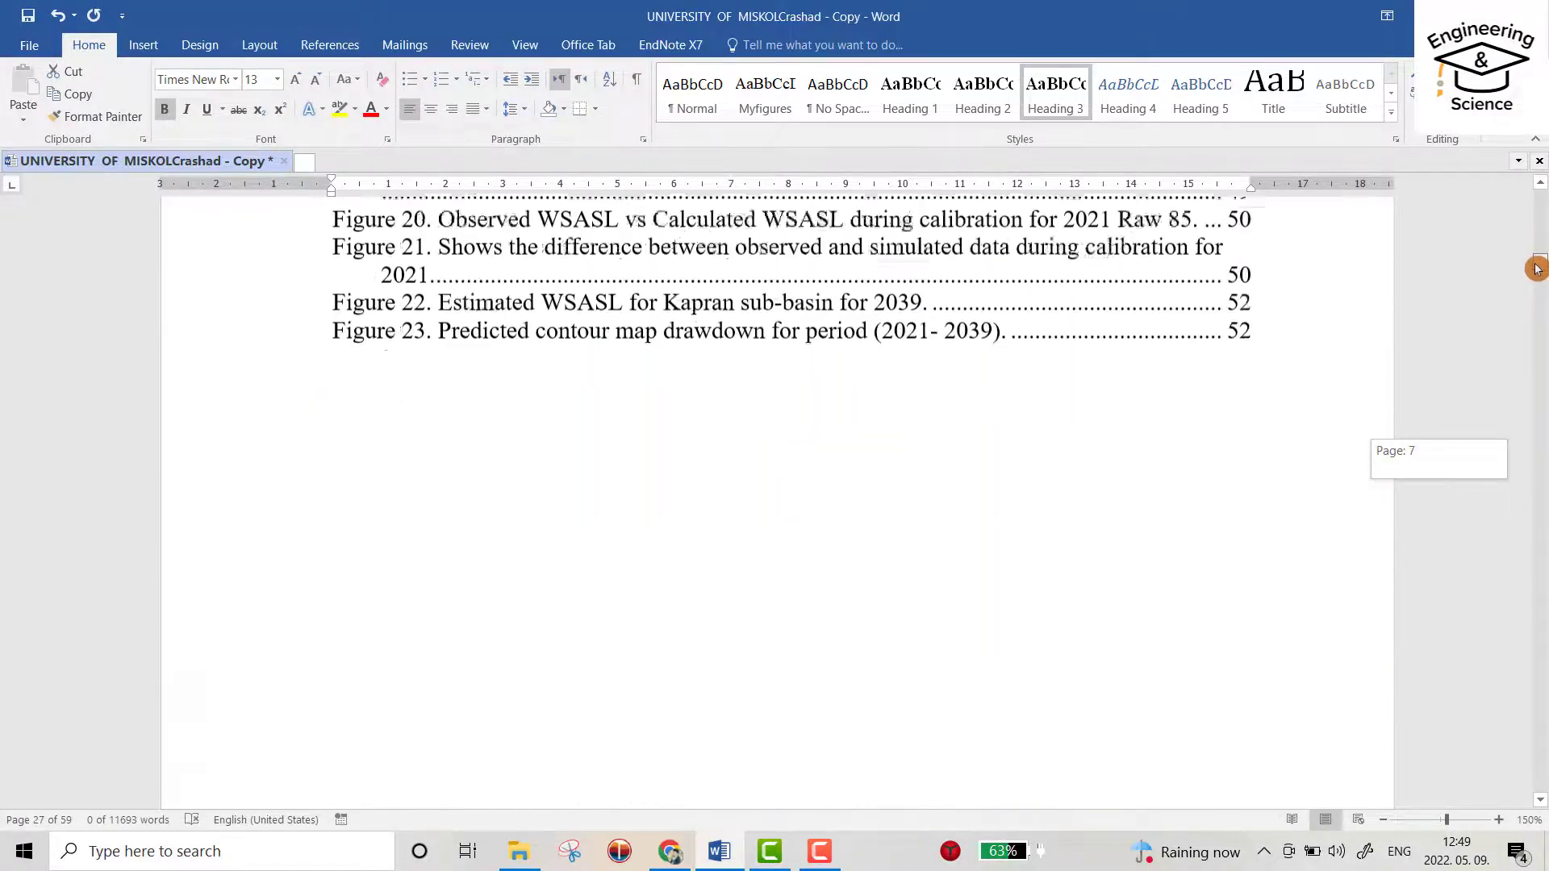
Scroll back up to the blank page 6 and place the cursor on it.
{"action": "left_click_drag", "start_coordinate": [1535, 260], "coordinate": [1537, 248]}
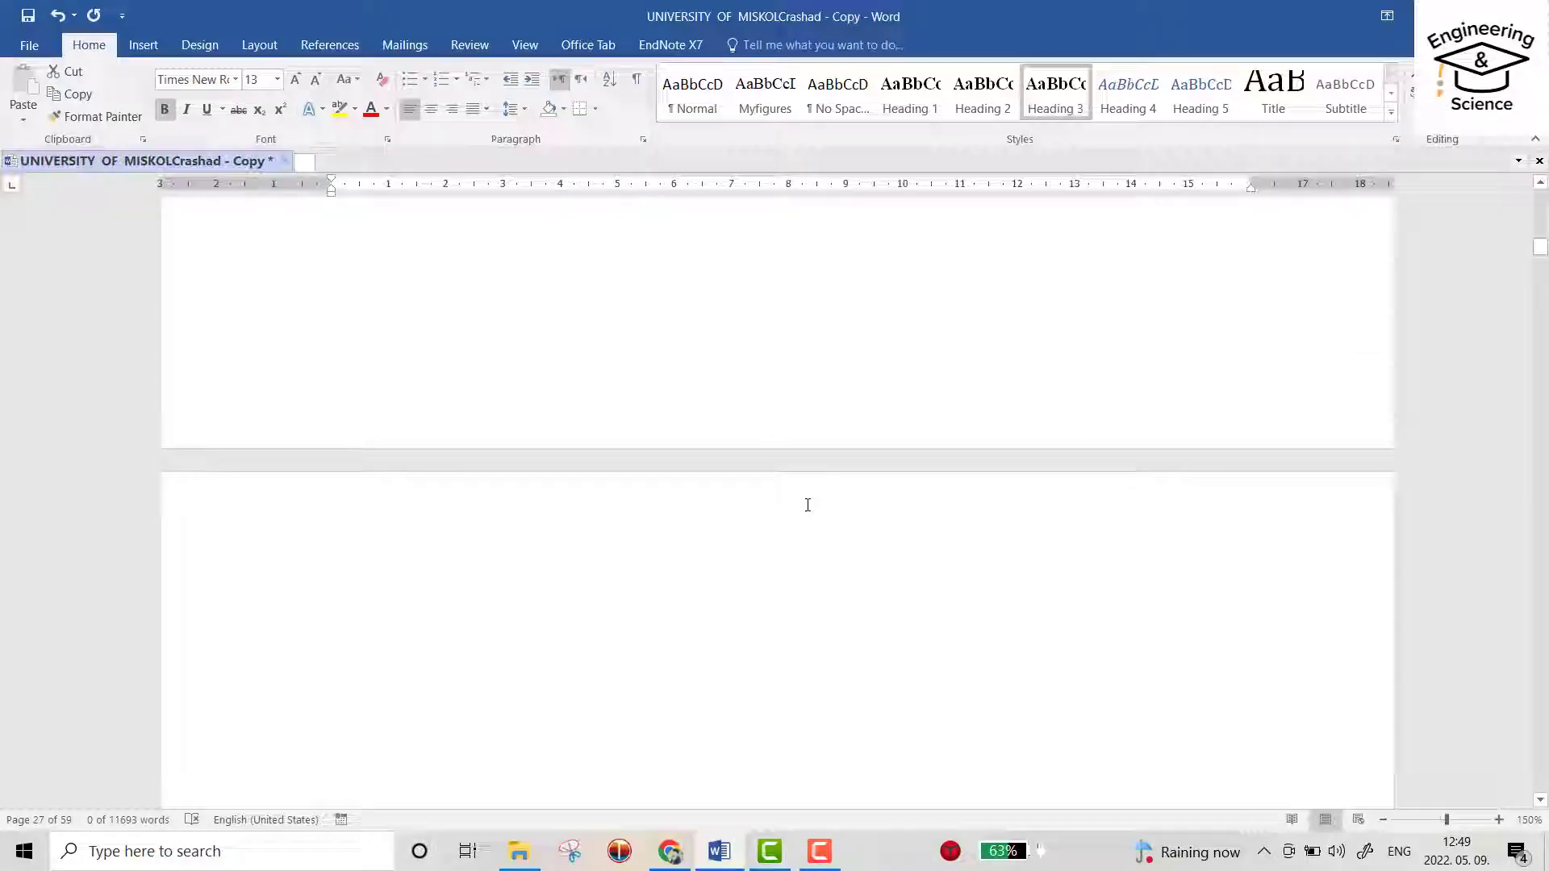
{"action": "left_click", "coordinate": [433, 389]}
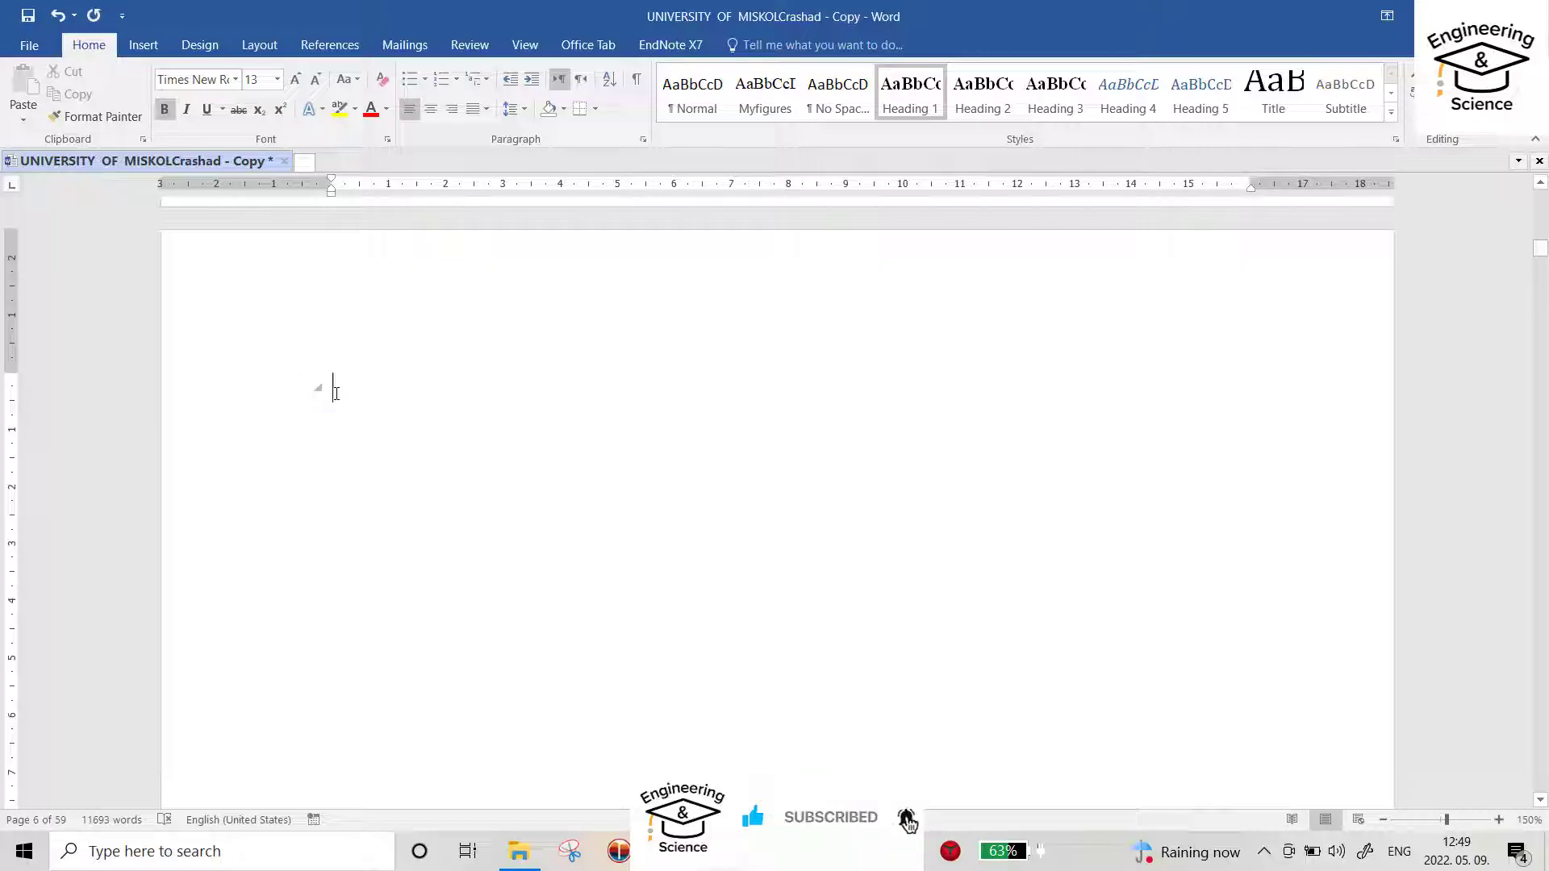
Insert Automatic Table 1 from the References Table of Contents gallery on page 6.
{"action": "left_click", "coordinate": [331, 46]}
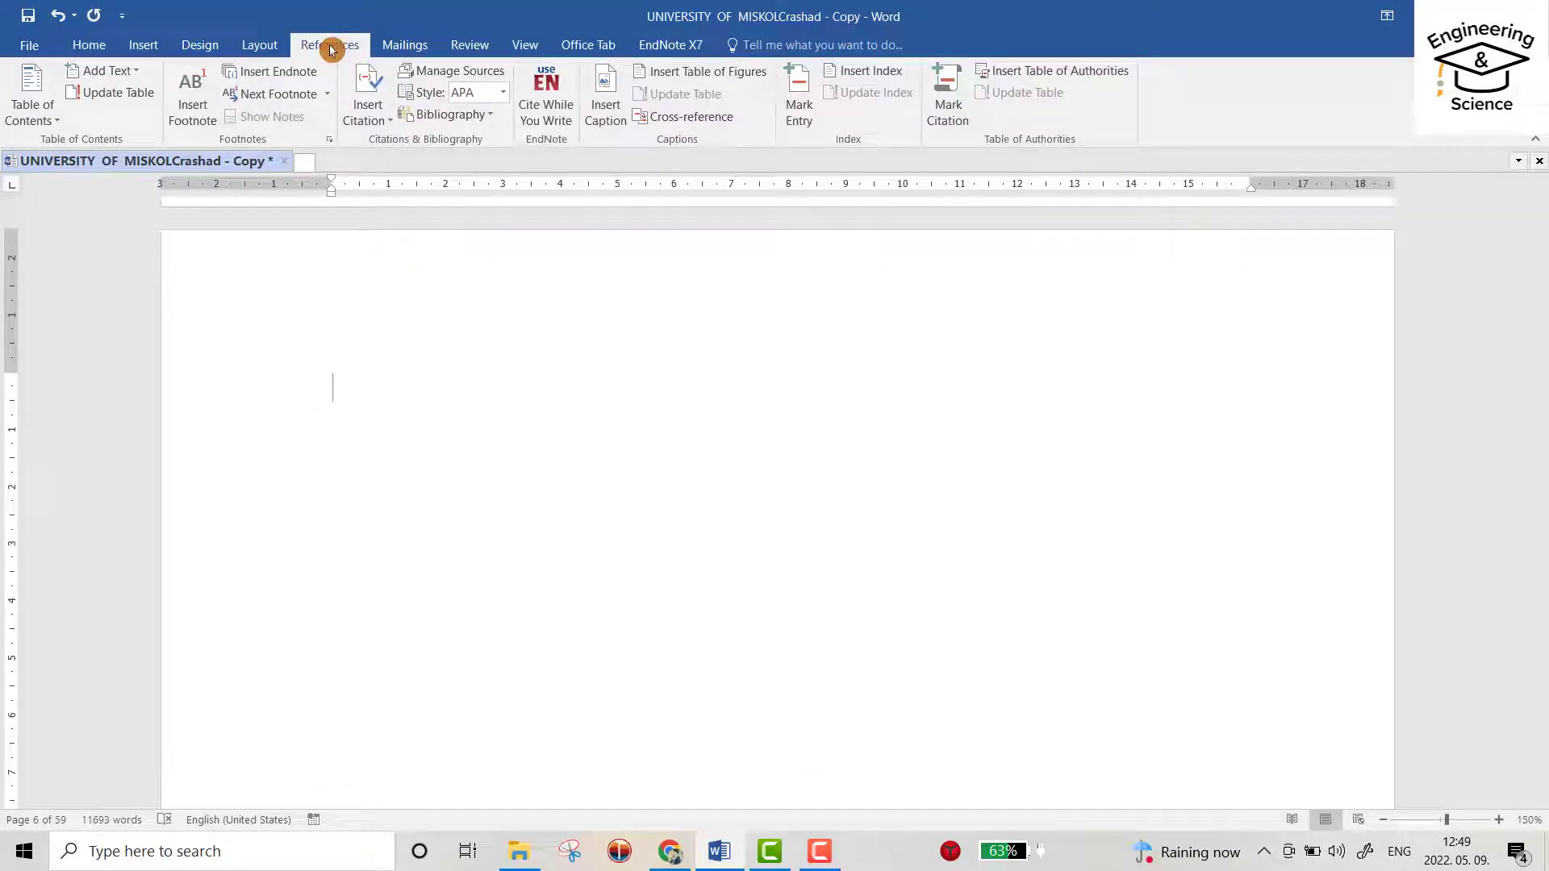
{"action": "left_click", "coordinate": [56, 125]}
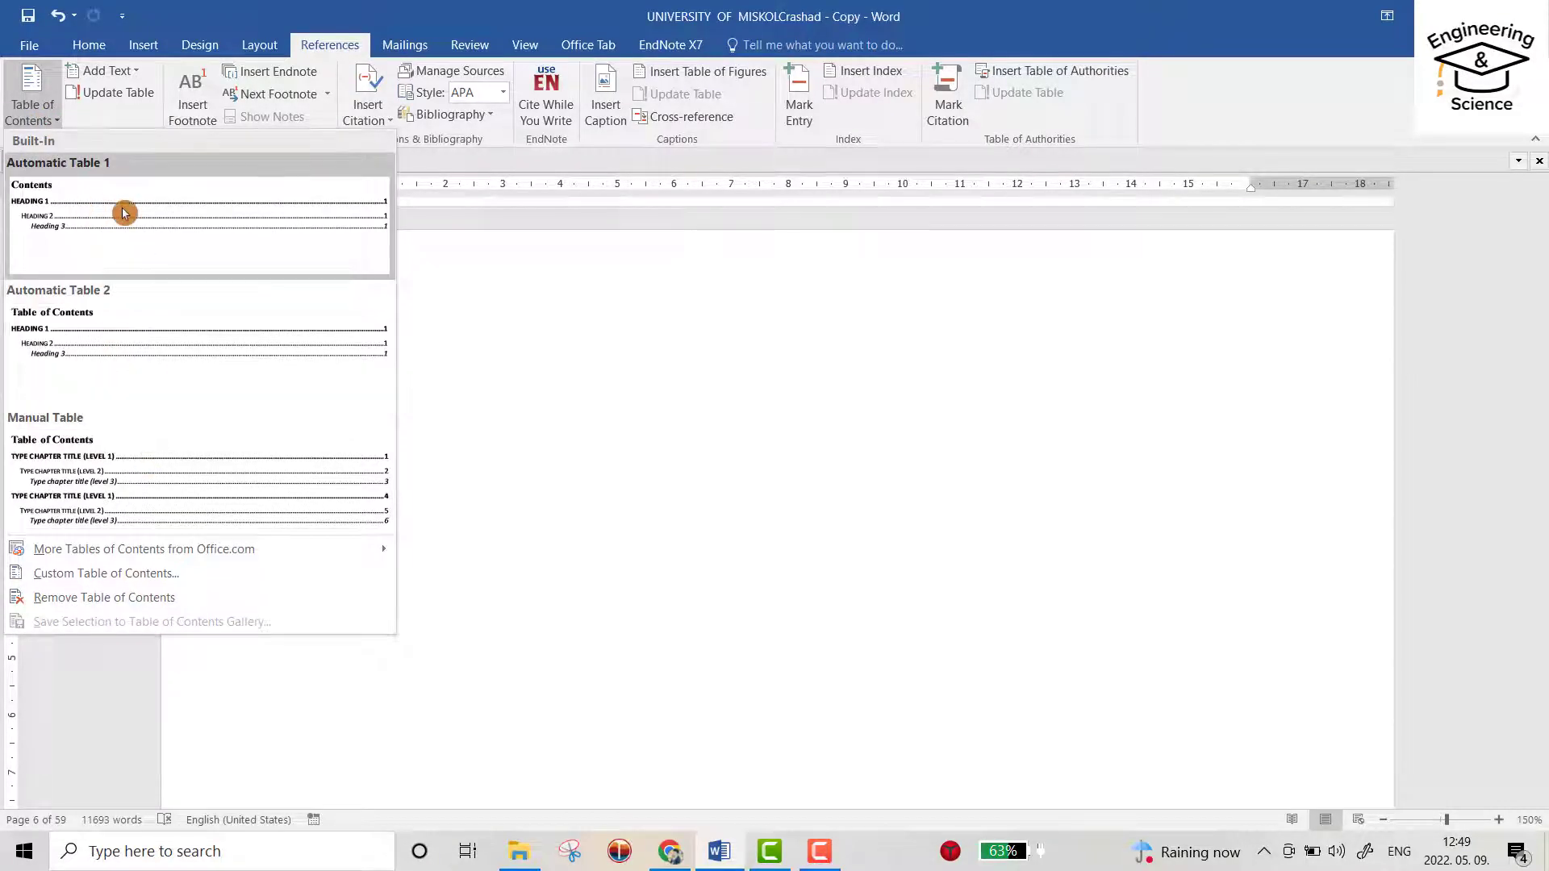
{"action": "left_click", "coordinate": [123, 213]}
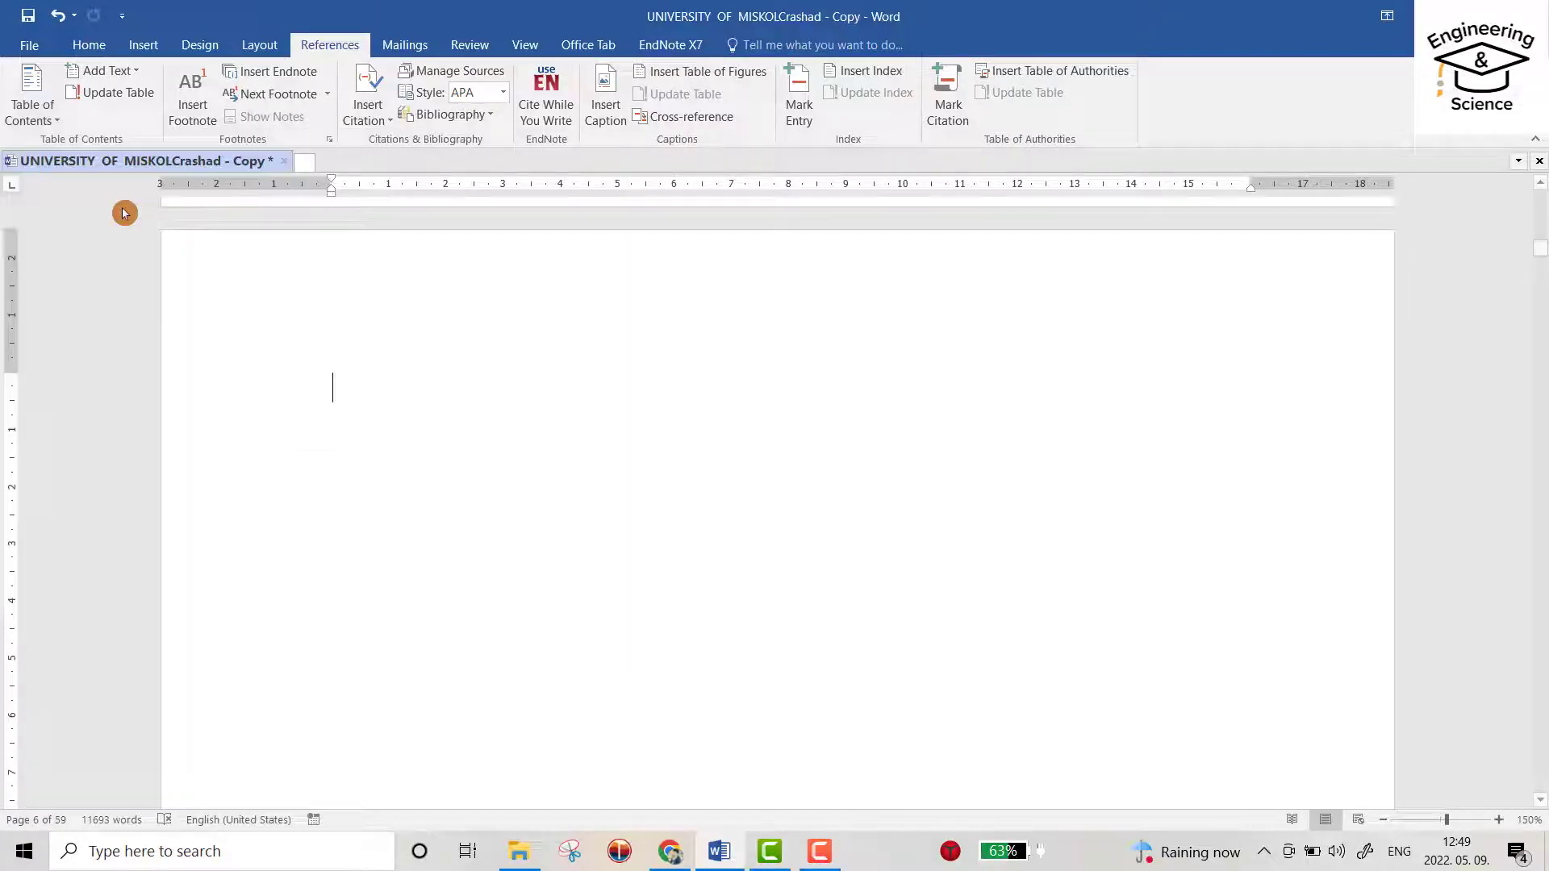
{"action": "scroll", "coordinate": [618, 428], "scroll_direction": "up", "scroll_amount": 5}
{"action": "scroll", "coordinate": [617, 429], "scroll_direction": "up", "scroll_amount": 2}
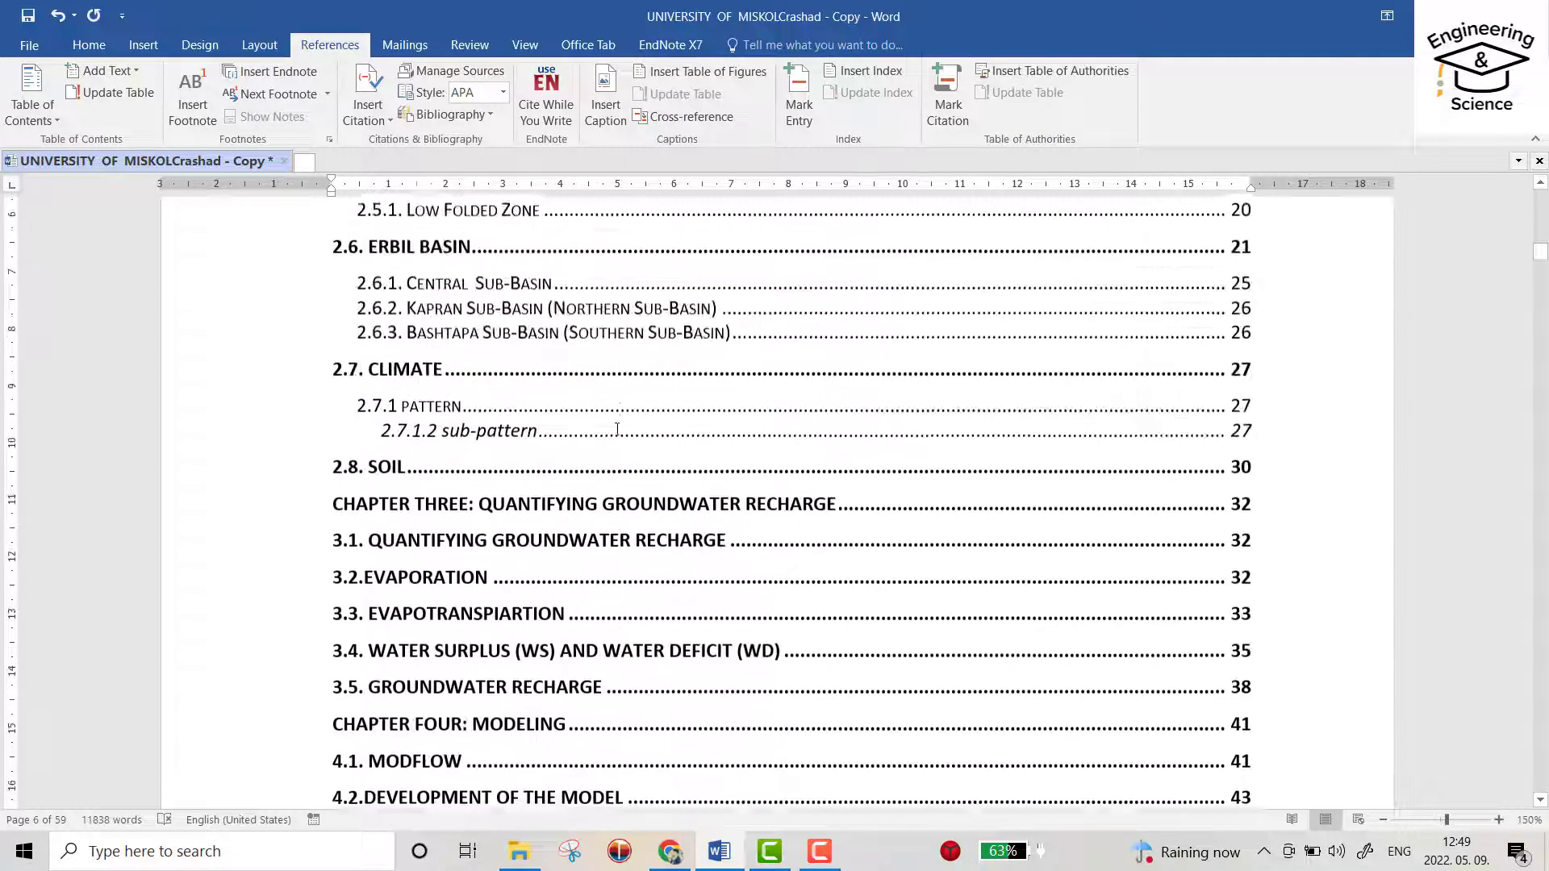
{"action": "scroll", "coordinate": [618, 429], "scroll_direction": "up", "scroll_amount": 3}
{"action": "scroll", "coordinate": [618, 429], "scroll_direction": "up", "scroll_amount": 1}
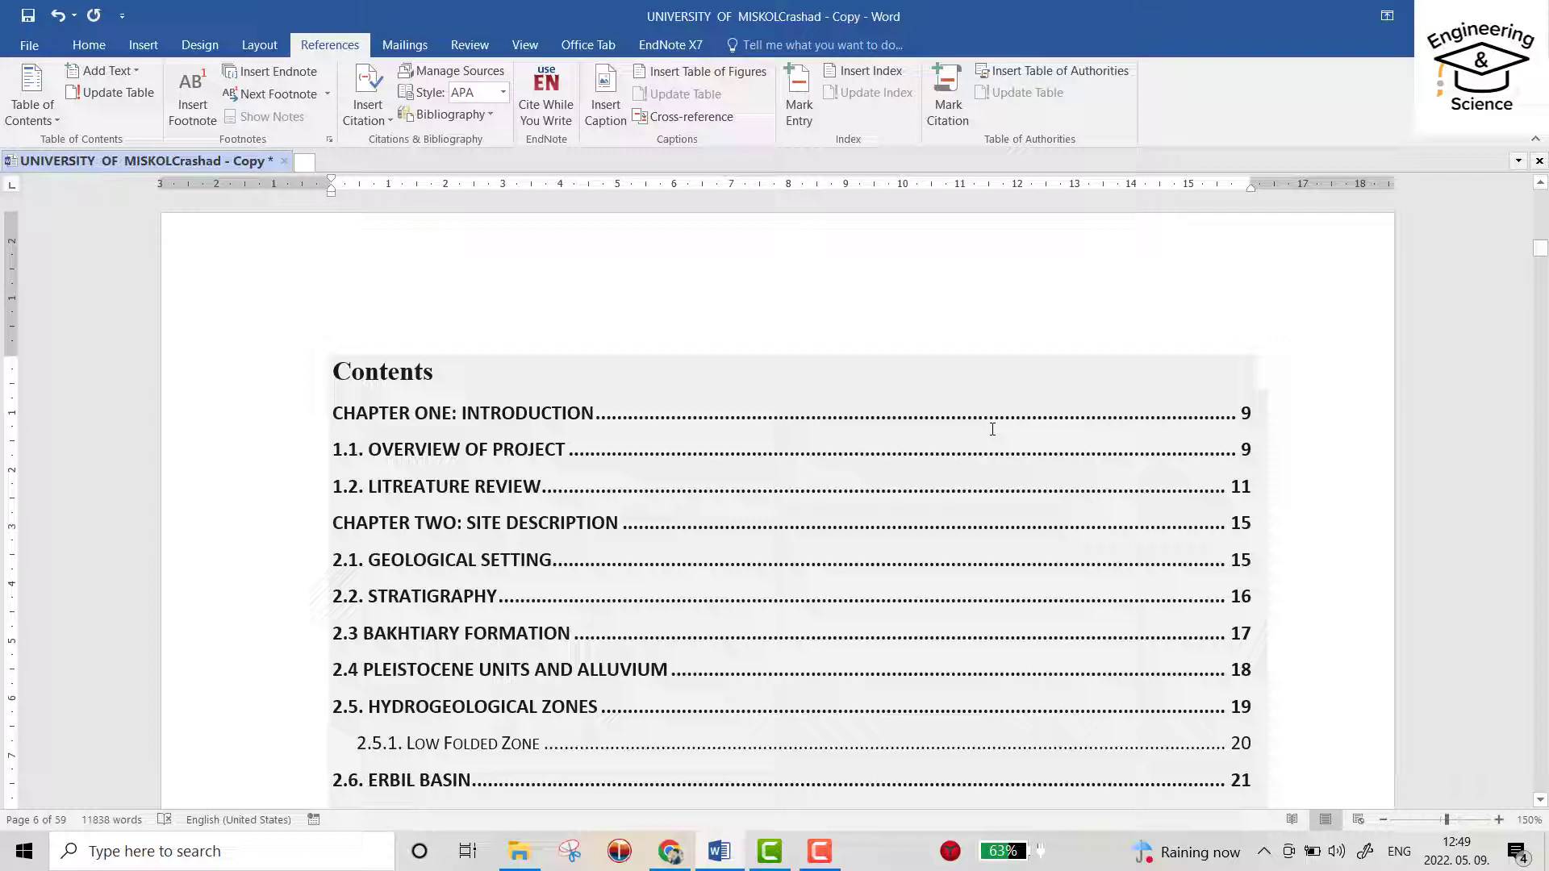
{"action": "scroll", "coordinate": [957, 432], "scroll_direction": "down", "scroll_amount": 3}
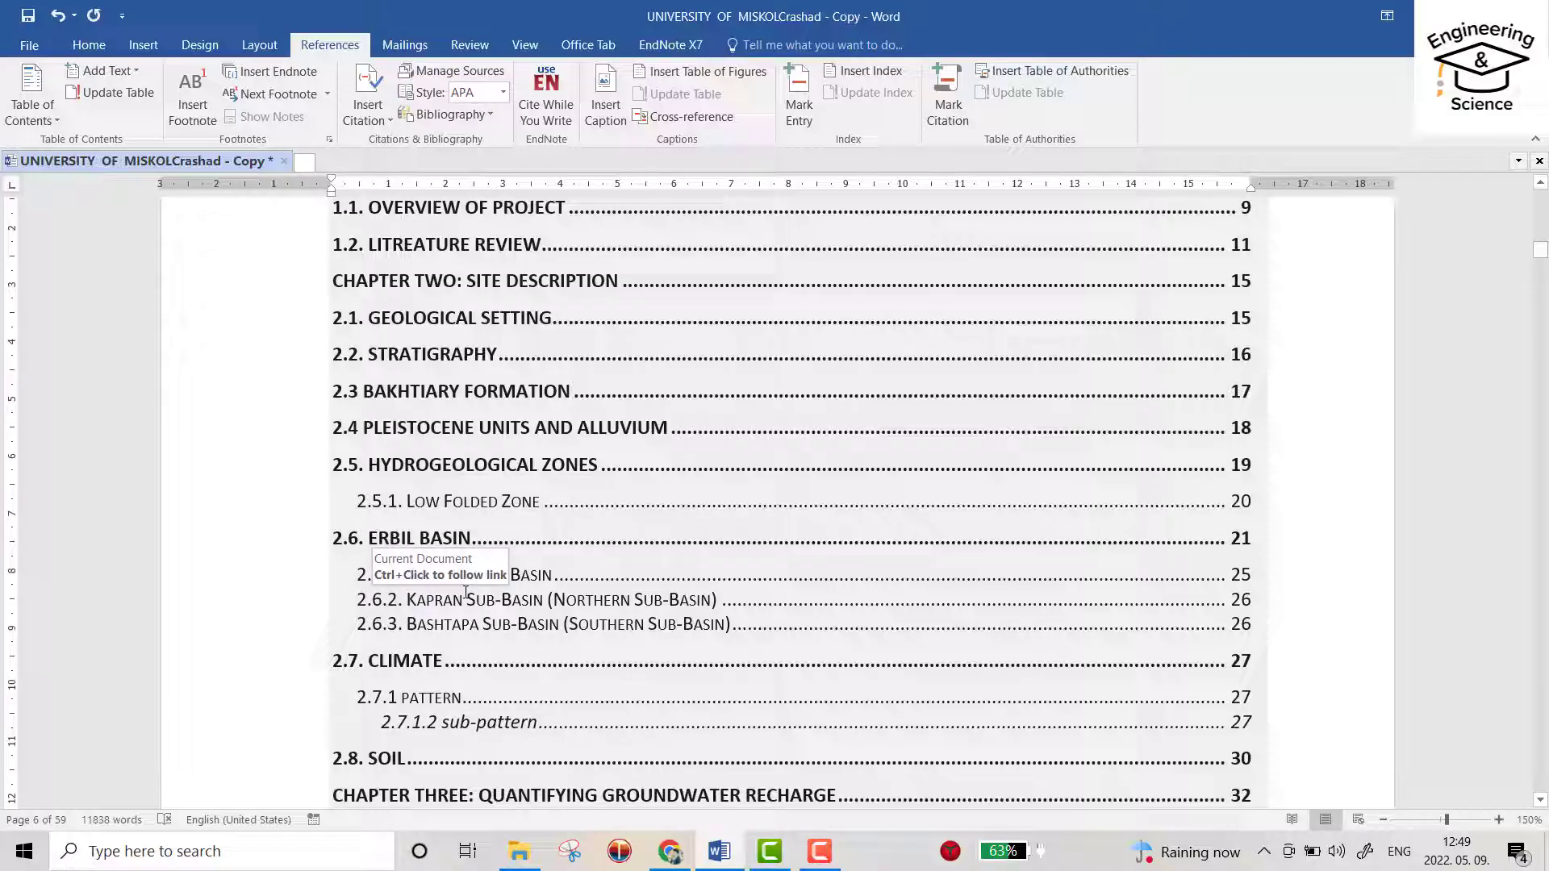
{"action": "scroll", "coordinate": [394, 478], "scroll_direction": "up", "scroll_amount": 3}
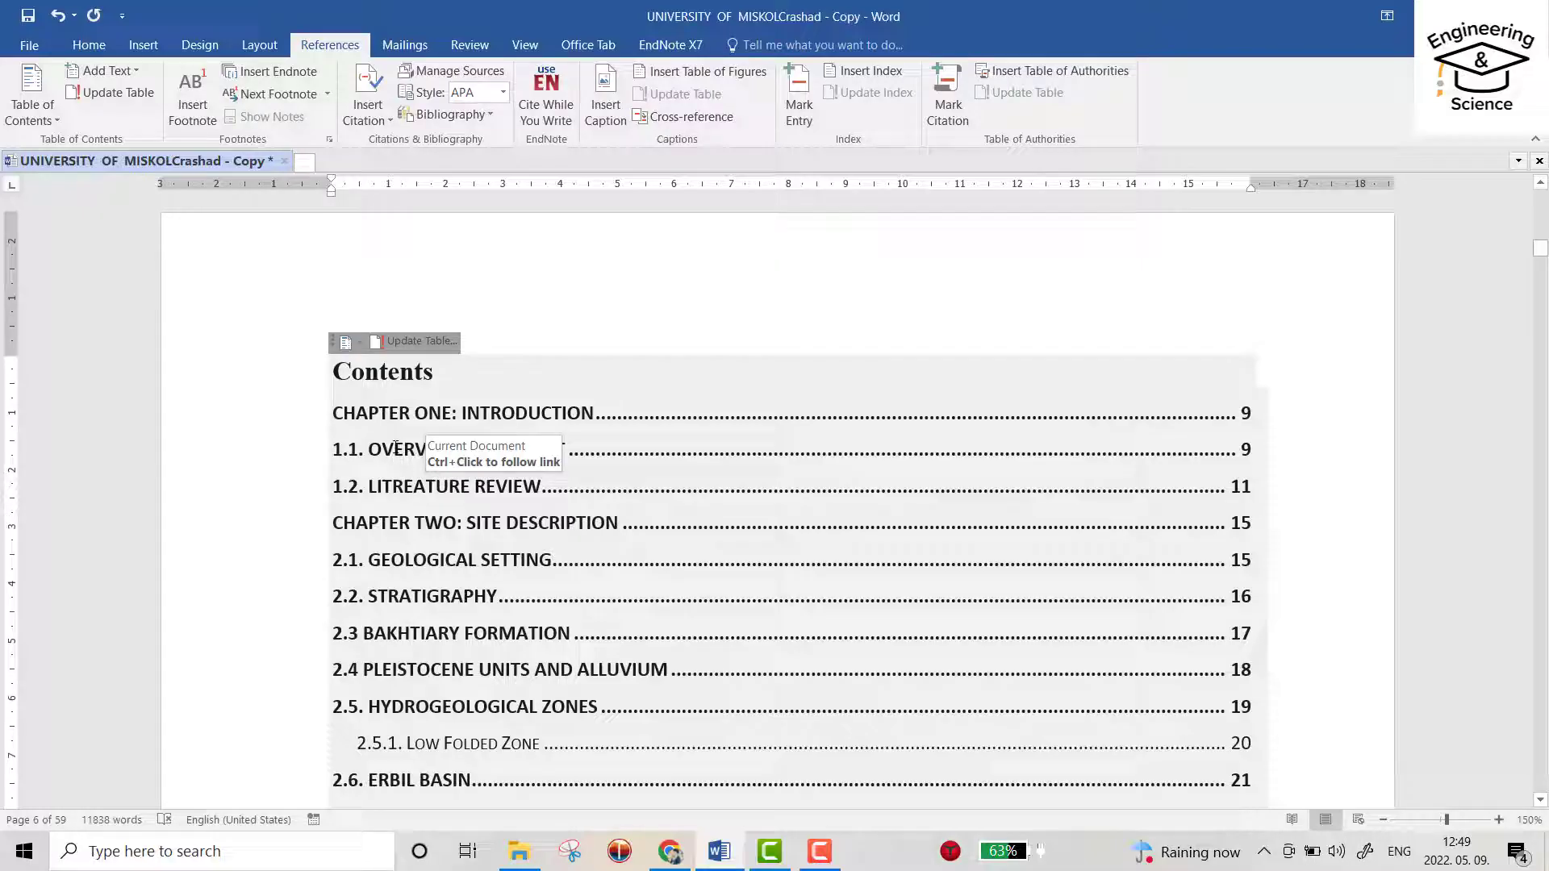
Set a custom table of contents to 5 levels with underscore tab leaders, replacing the existing one.
{"action": "left_click", "coordinate": [54, 117]}
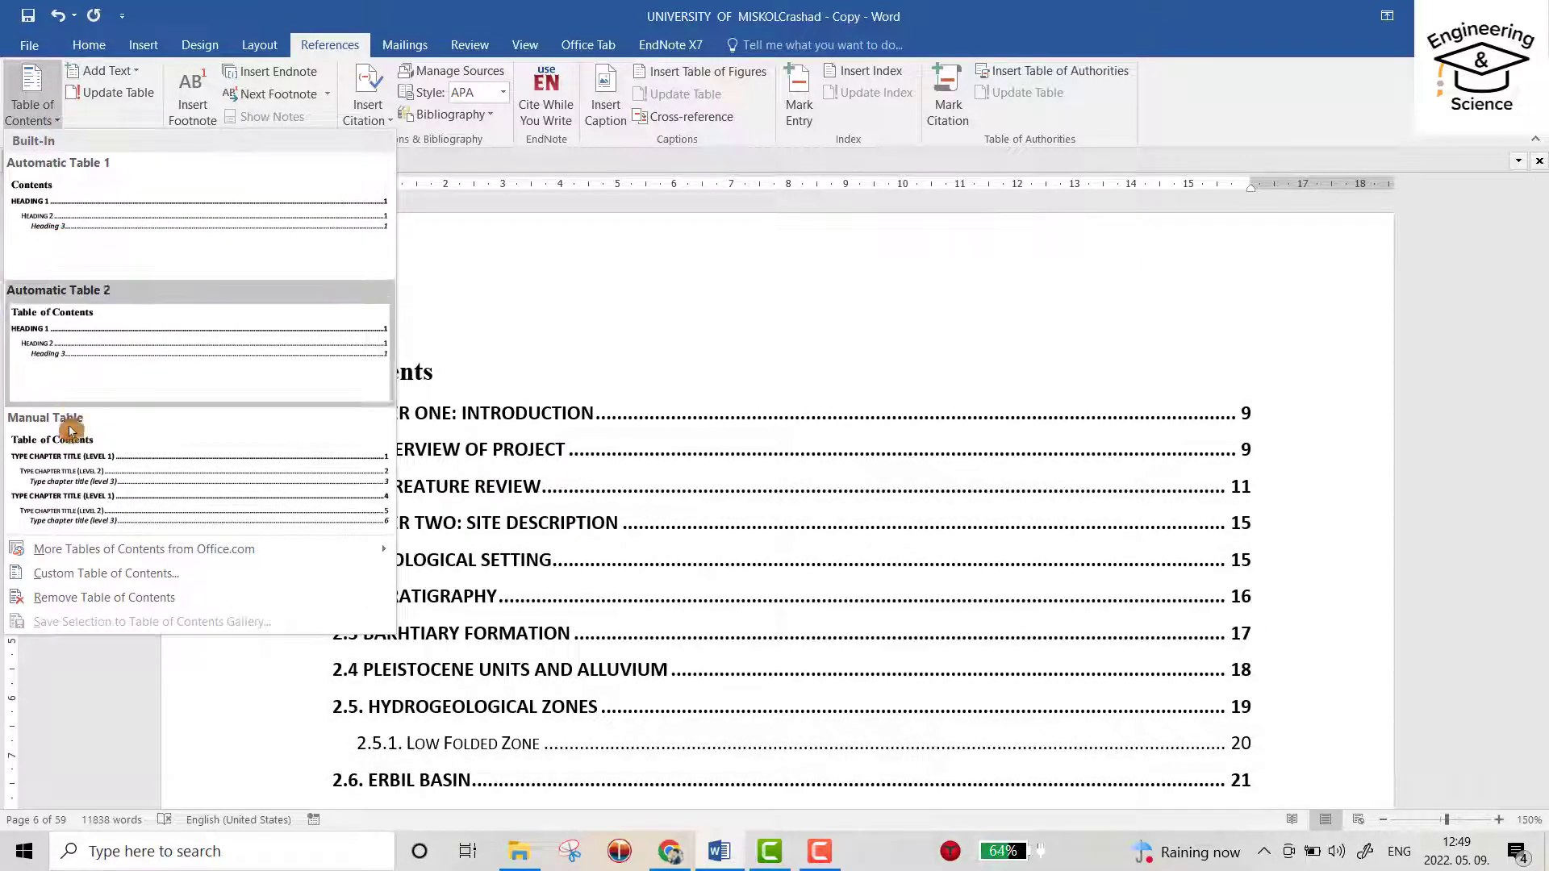
{"action": "left_click", "coordinate": [109, 572]}
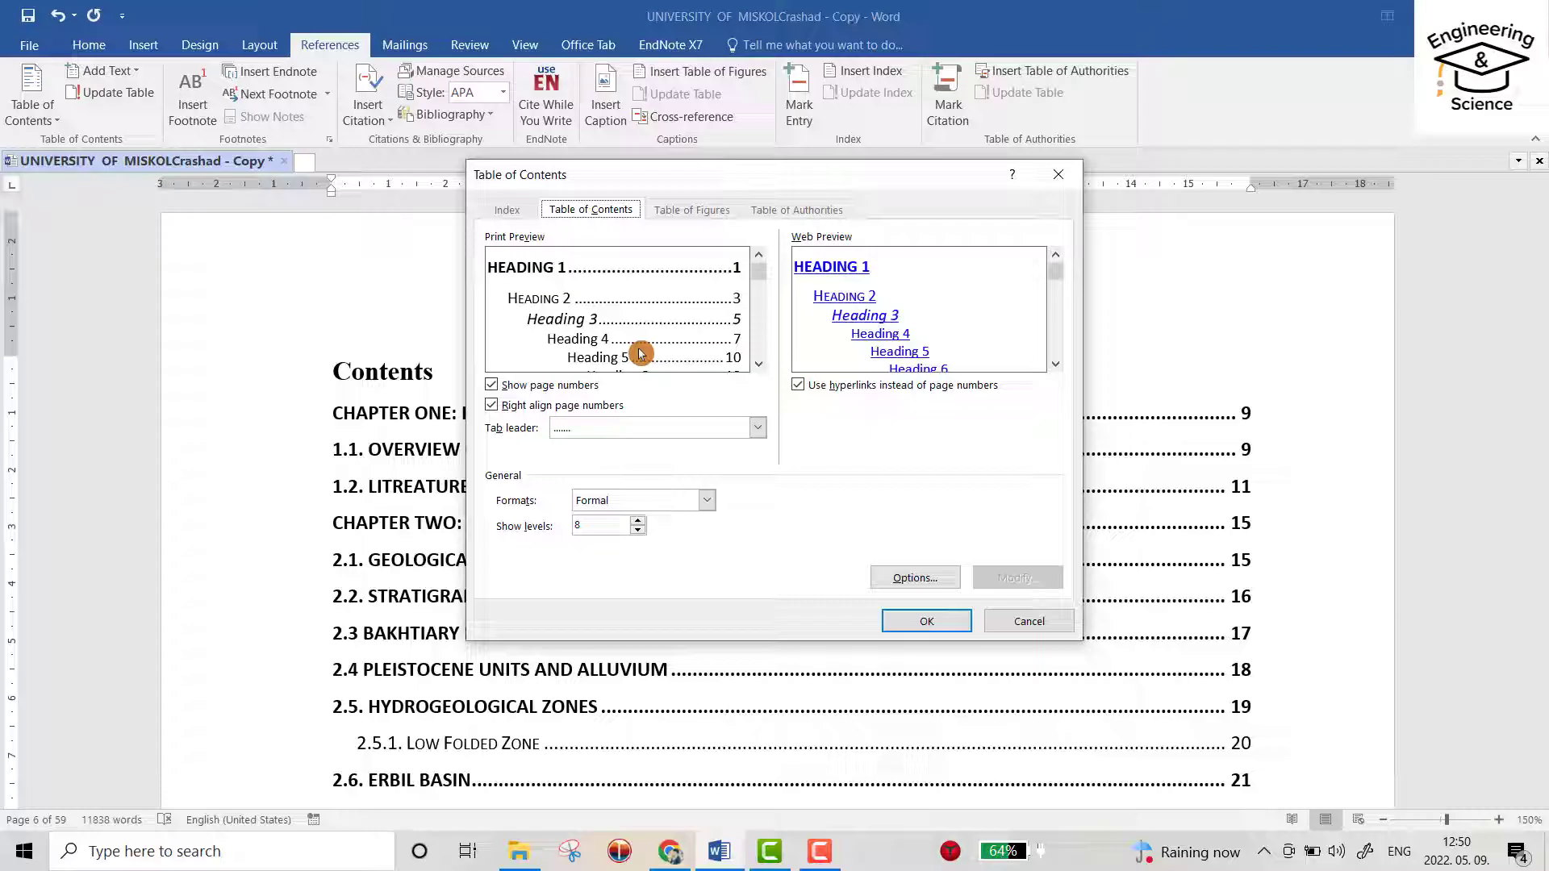
{"action": "double_click", "coordinate": [576, 525]}
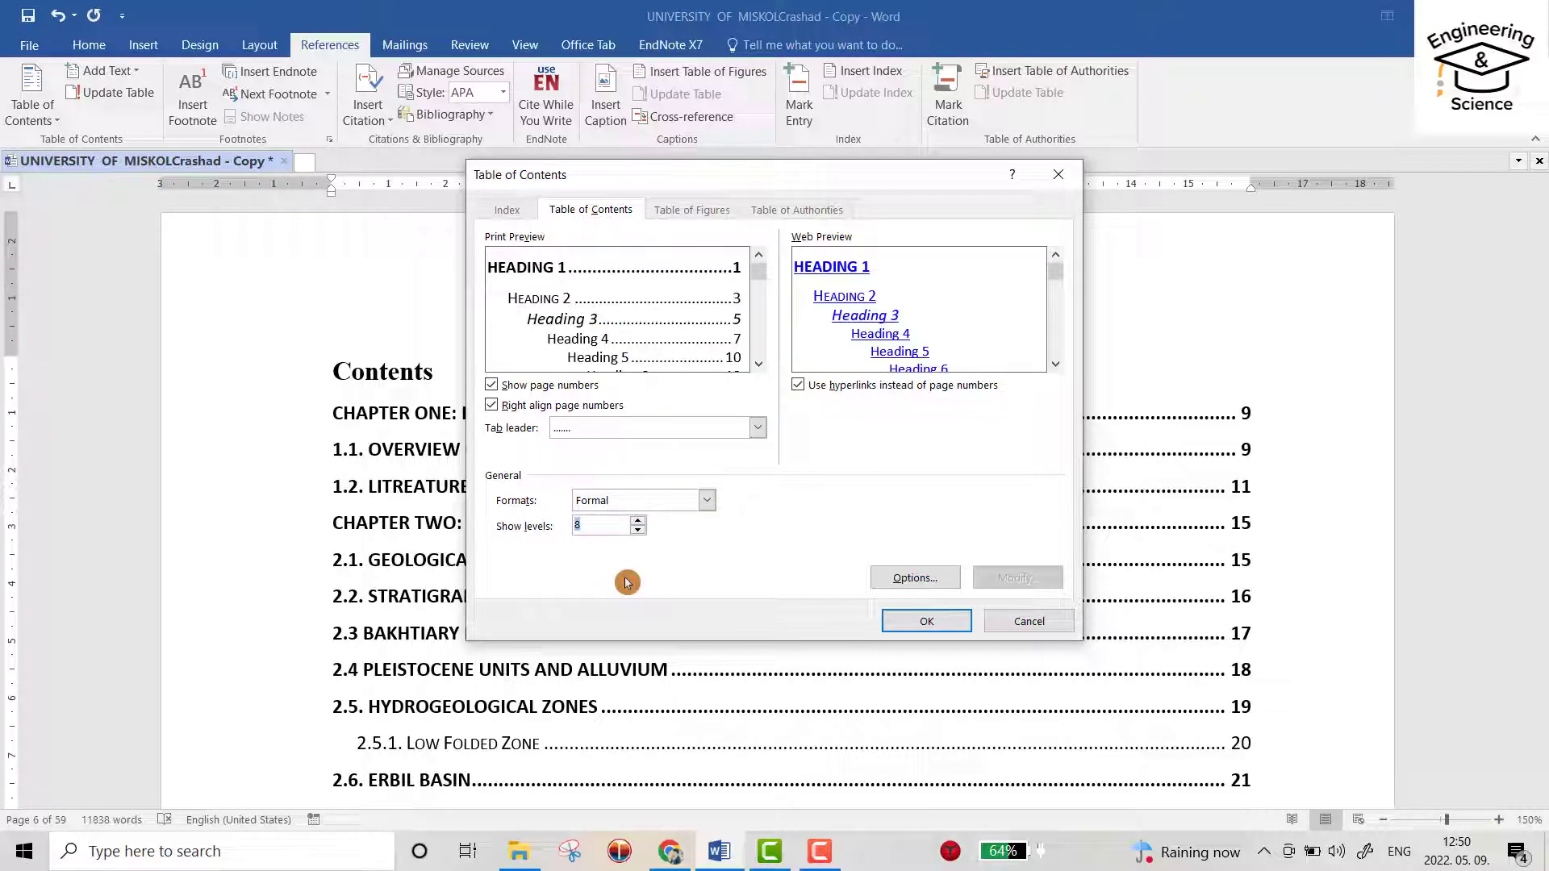
{"action": "type", "text": "4"}
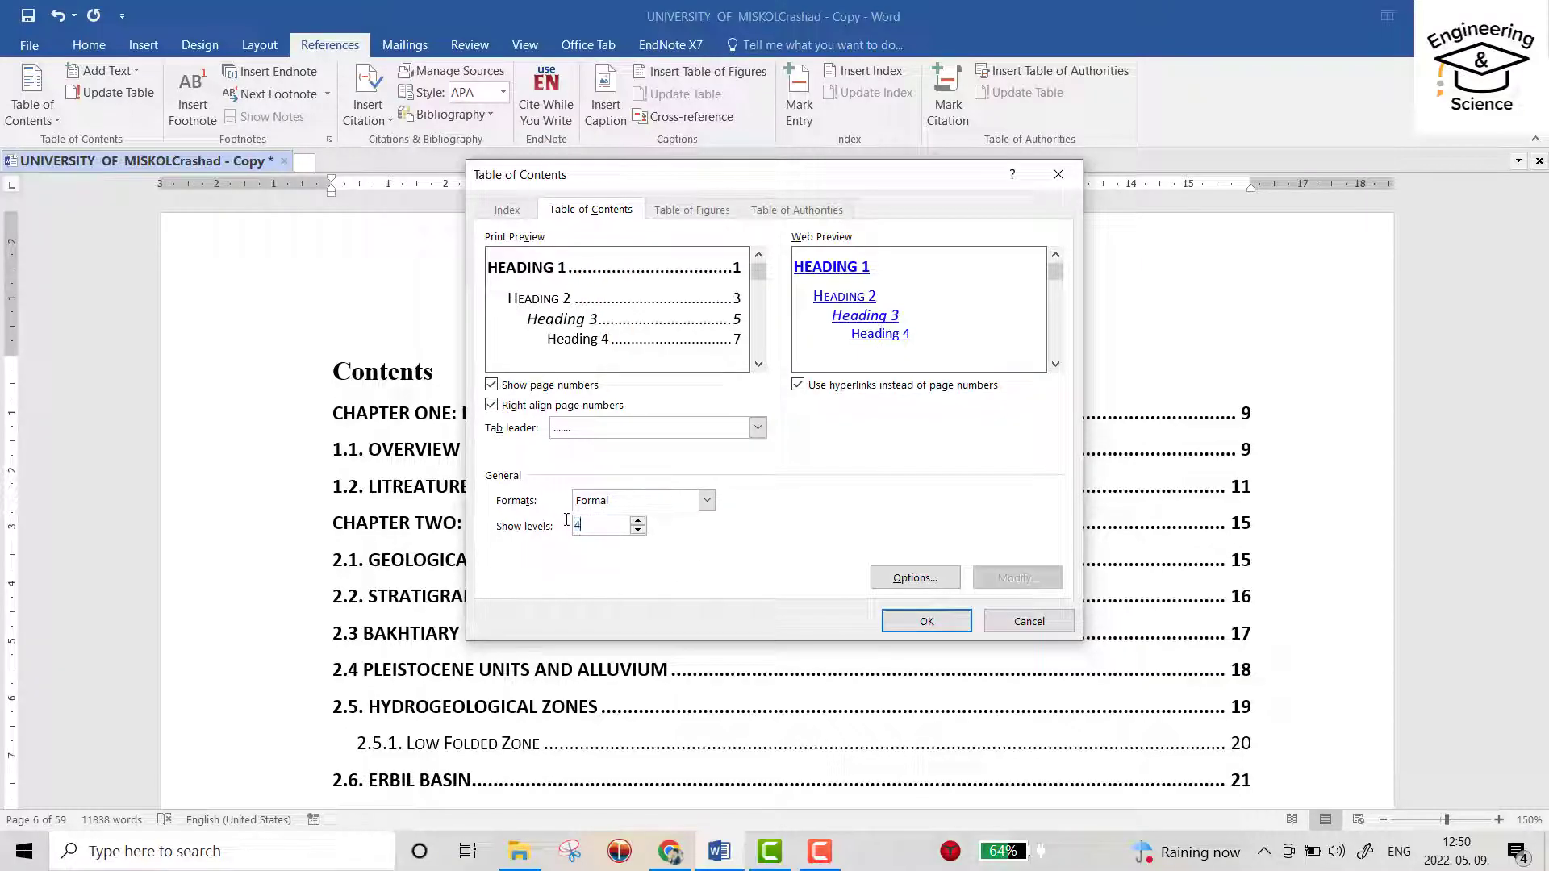
{"action": "type", "text": "5"}
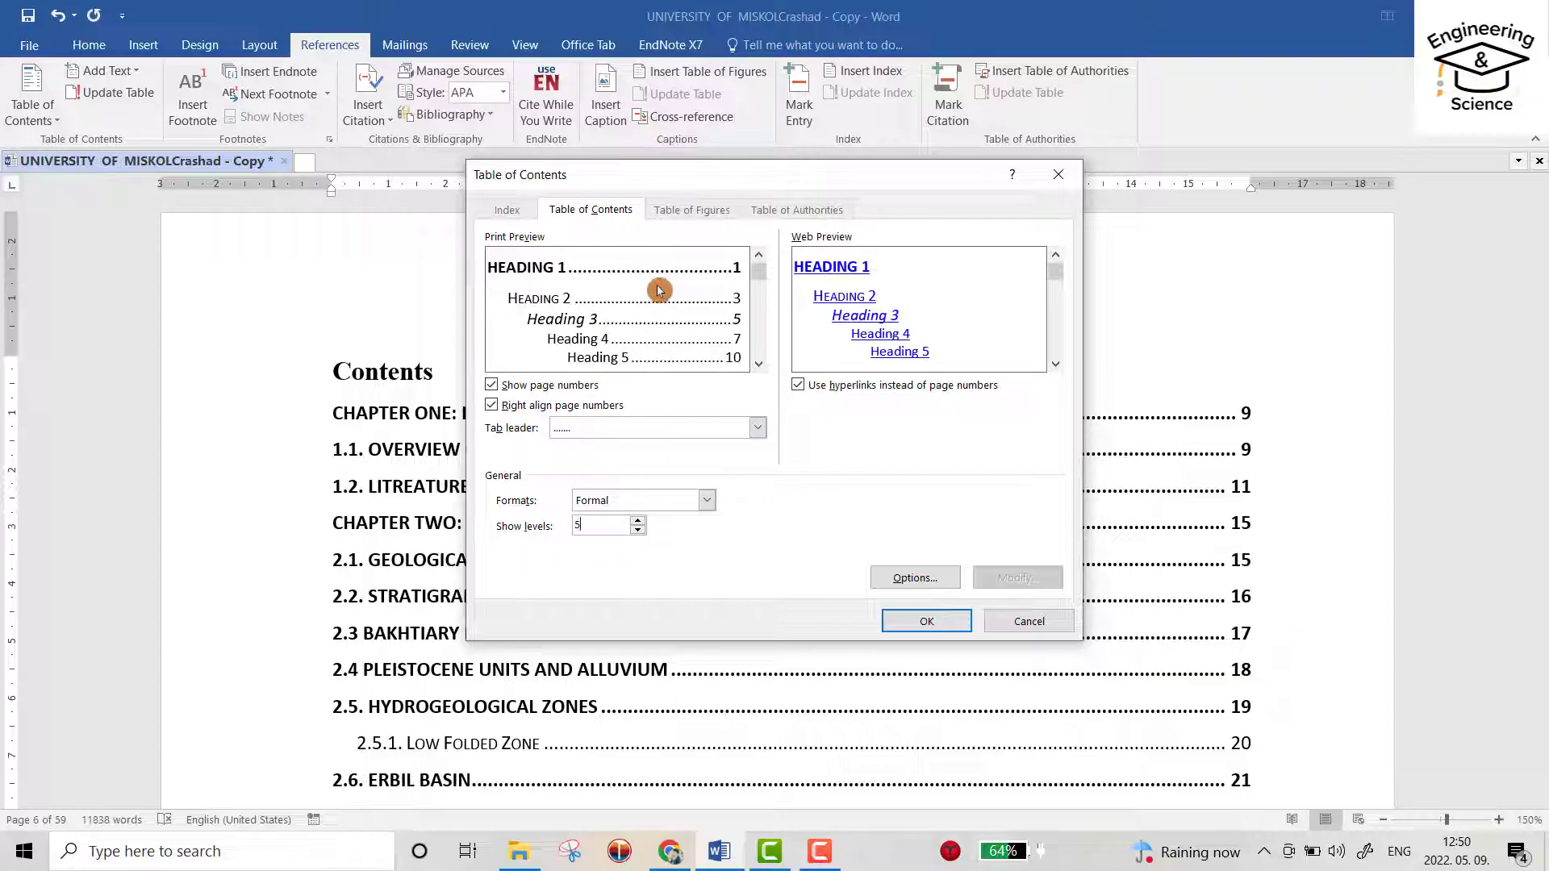
{"action": "left_click", "coordinate": [757, 429]}
{"action": "left_click", "coordinate": [590, 493]}
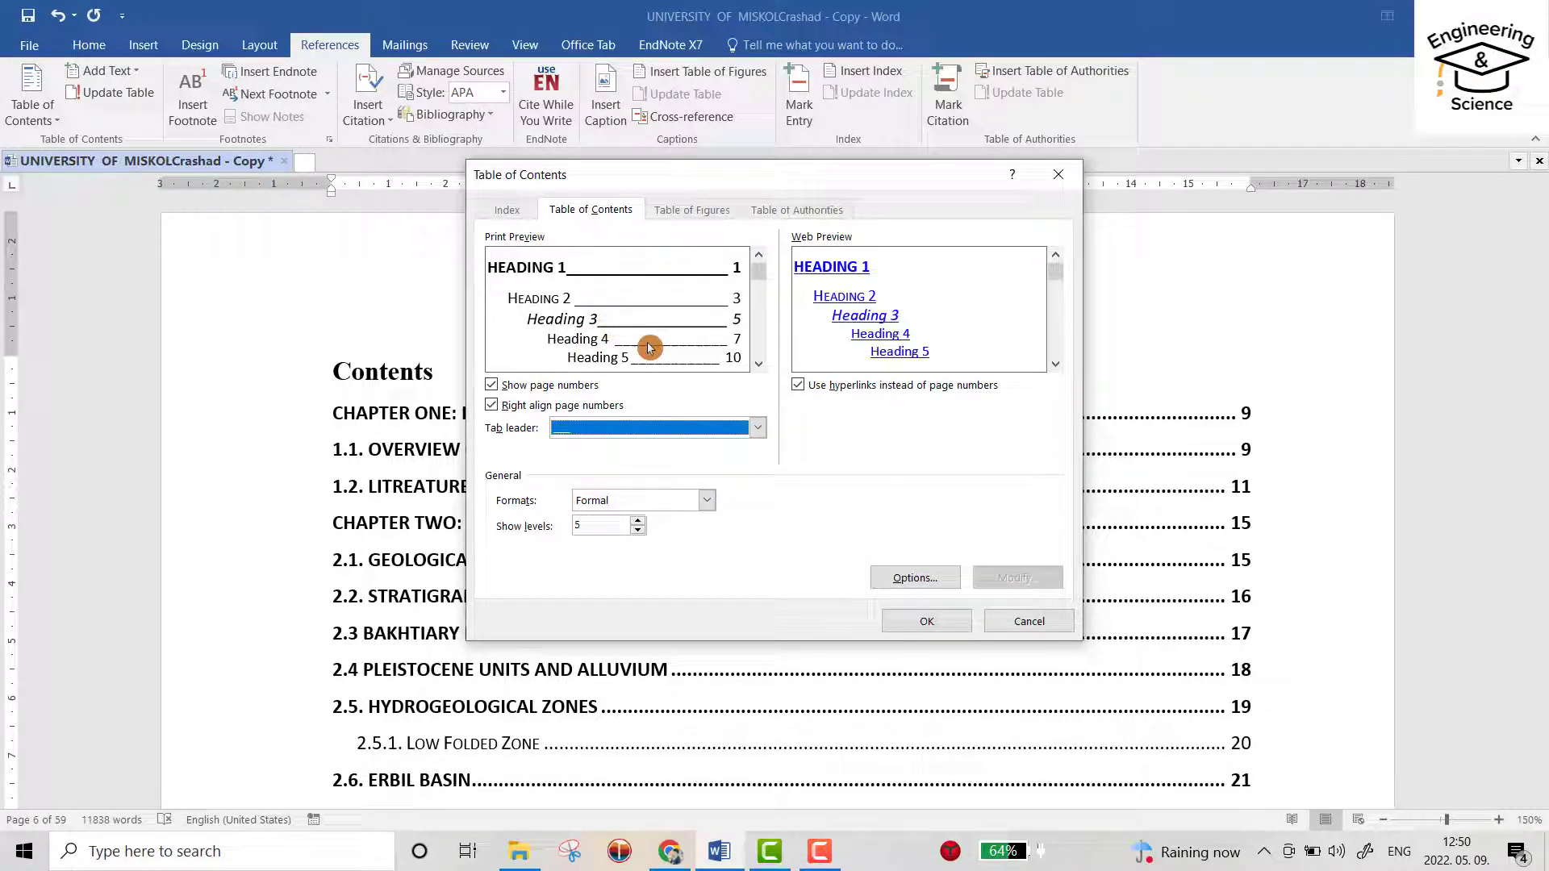
{"action": "left_click", "coordinate": [927, 622]}
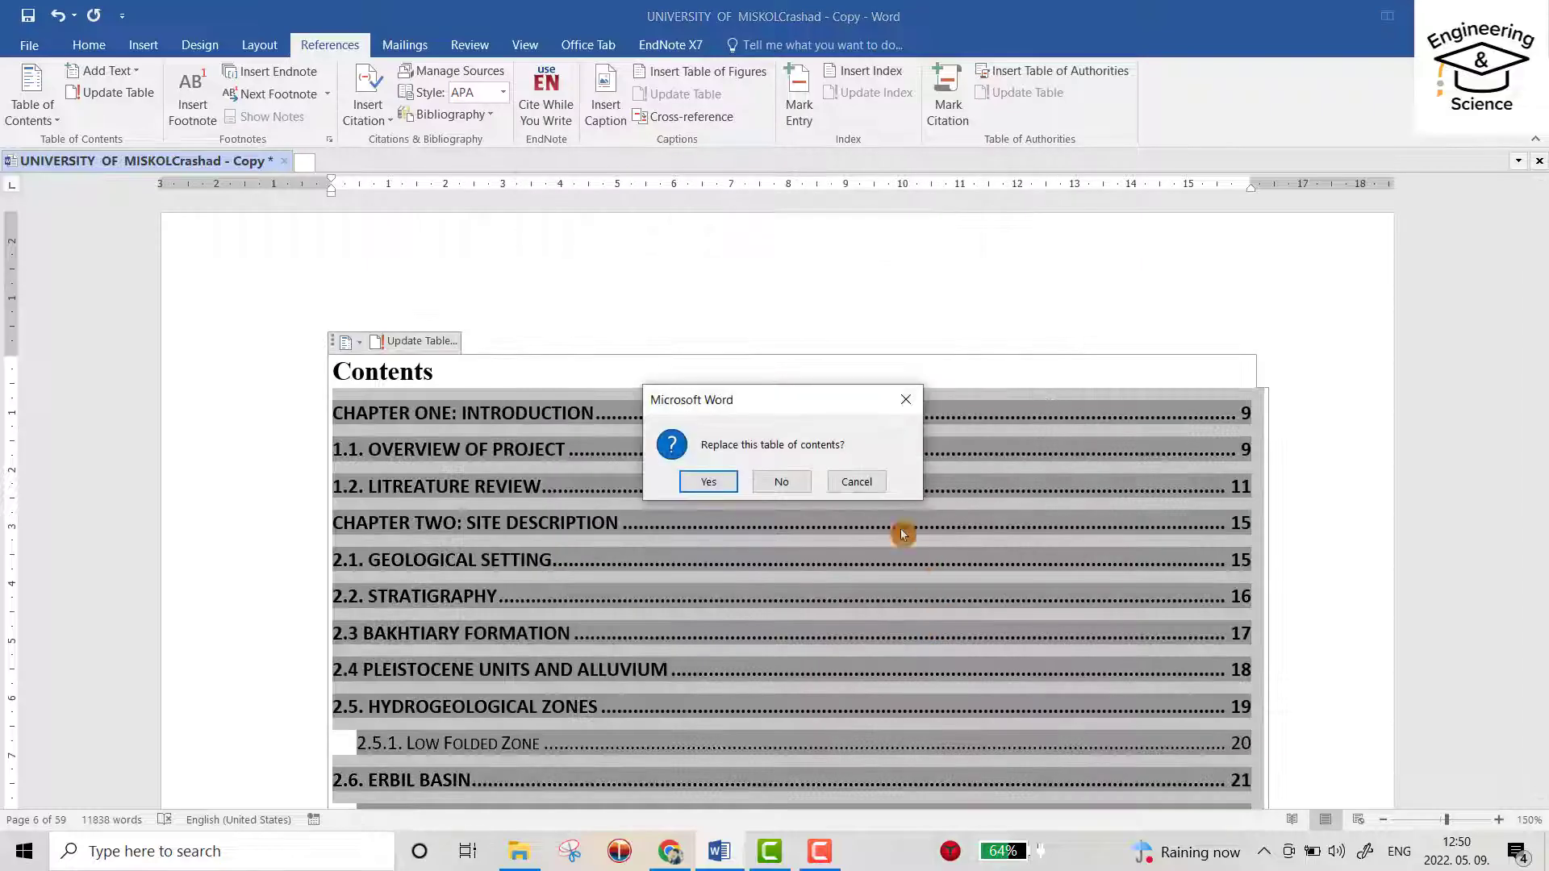
{"action": "left_click", "coordinate": [711, 481]}
{"action": "scroll", "coordinate": [907, 387], "scroll_direction": "up", "scroll_amount": 3}
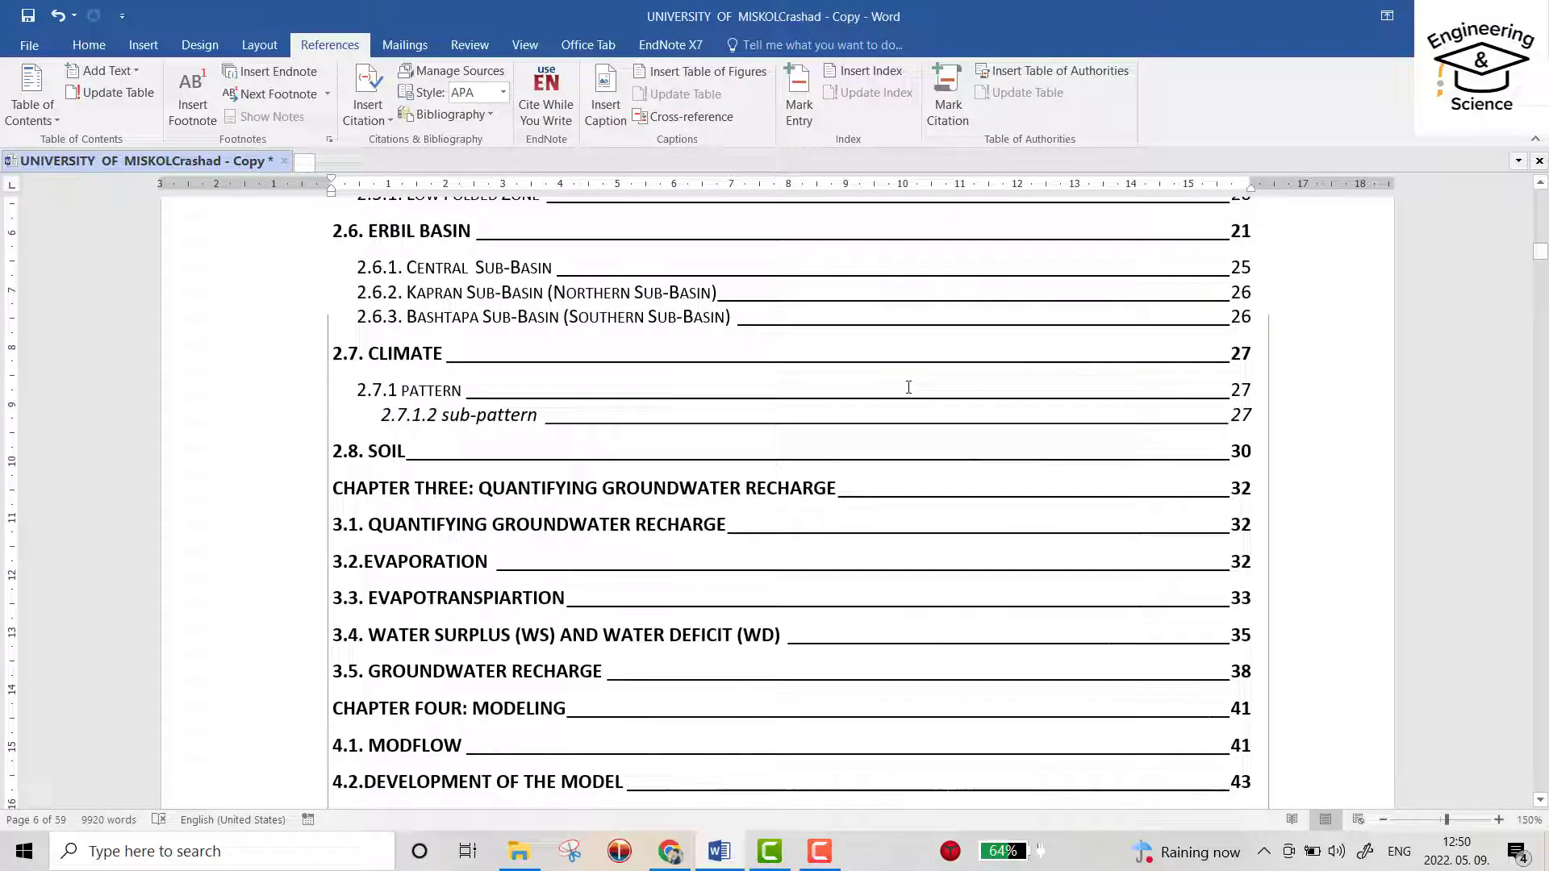
{"action": "scroll", "coordinate": [906, 387], "scroll_direction": "up", "scroll_amount": 3}
{"action": "scroll", "coordinate": [906, 388], "scroll_direction": "up", "scroll_amount": 2}
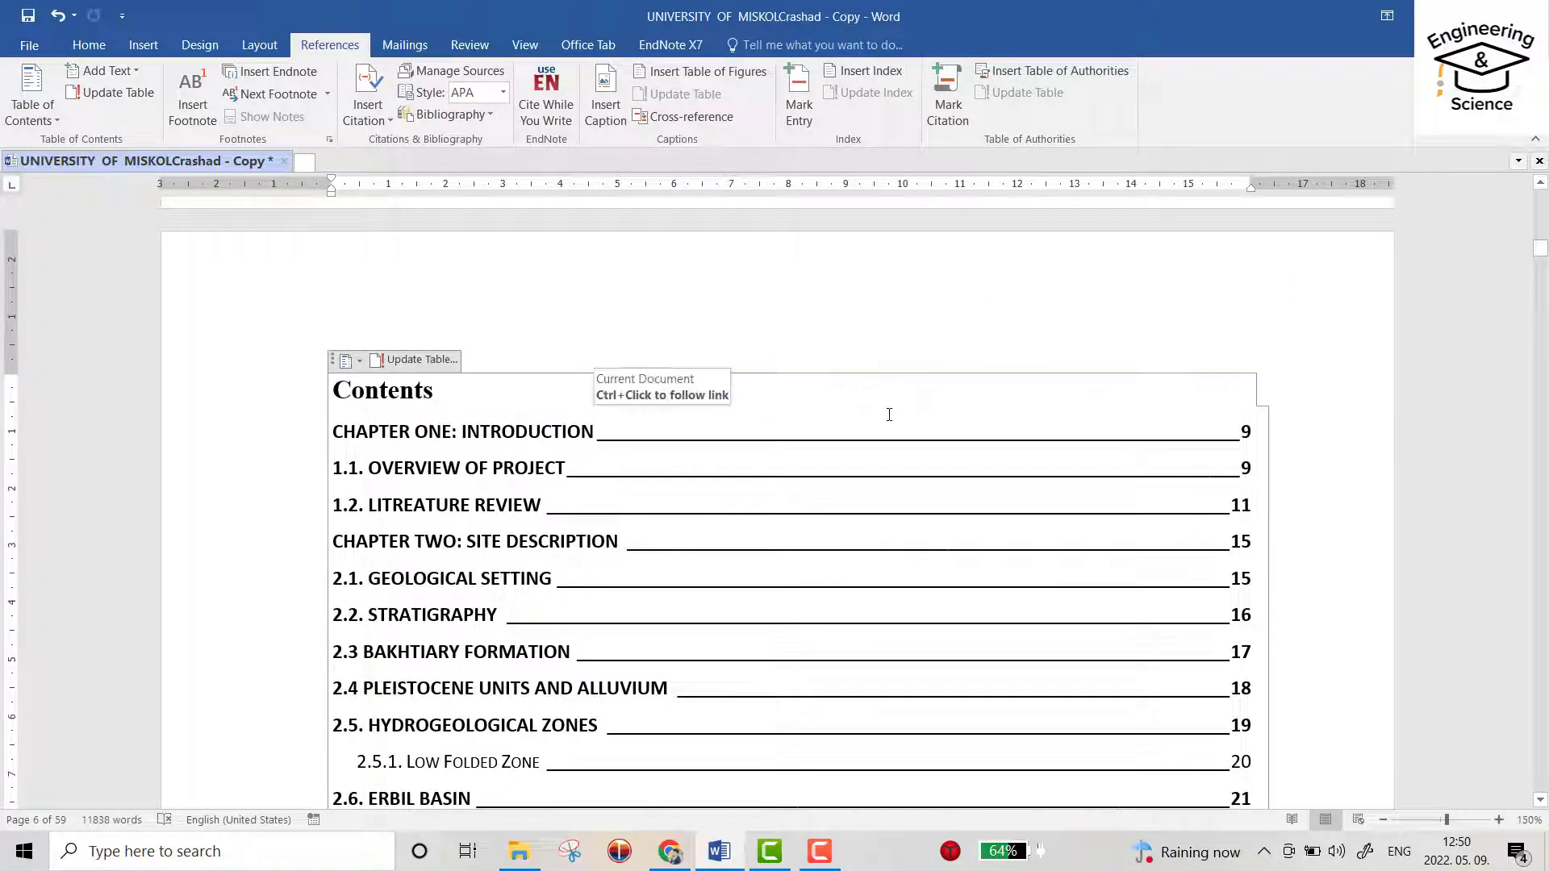